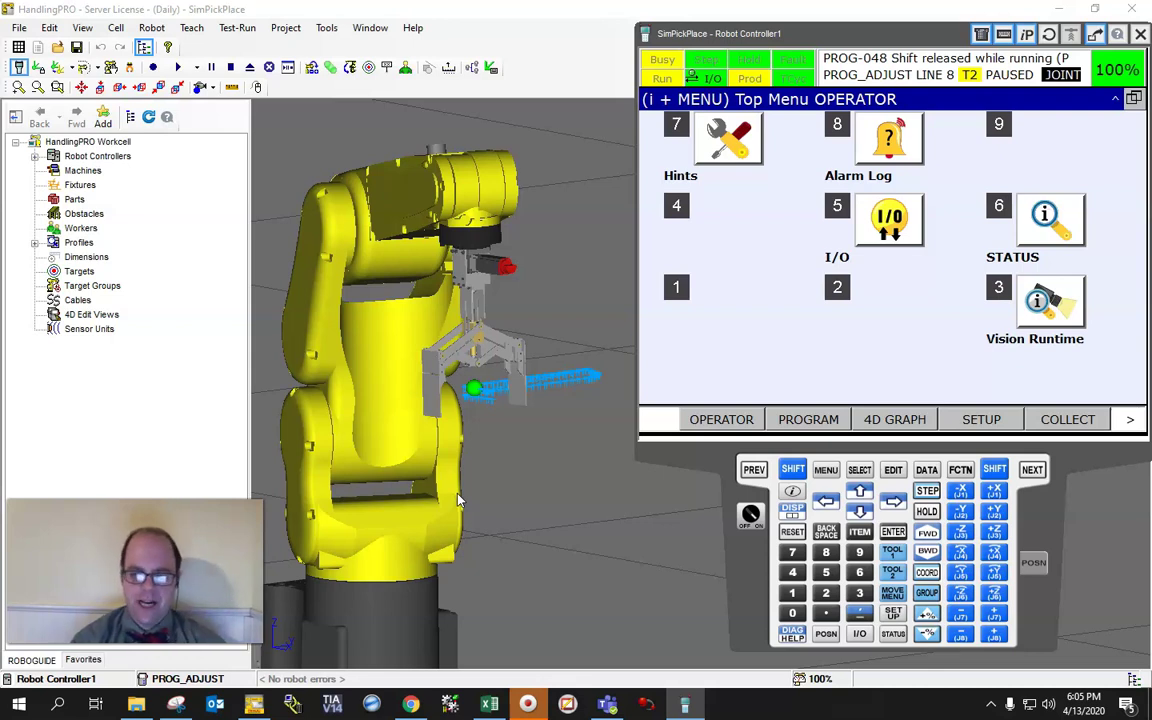
Run the paused PROG_ADJUST program forward from the cursor line, accepting the change of line
key("shift")
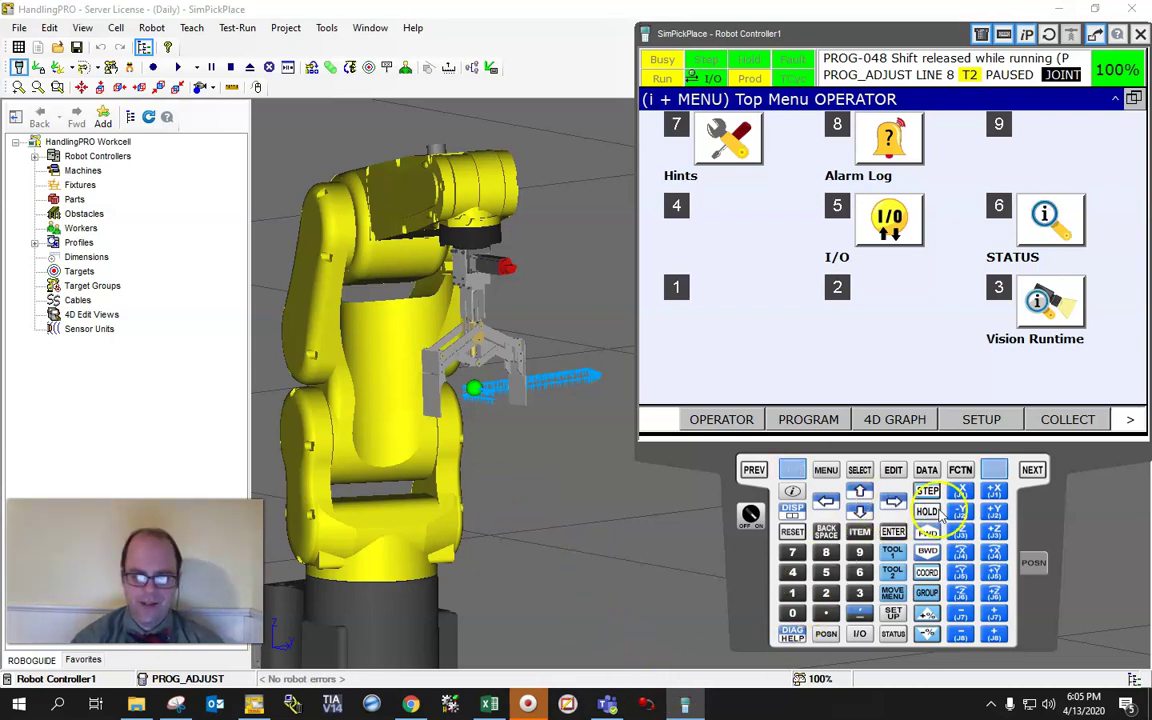
left_click(927, 532, "shift")
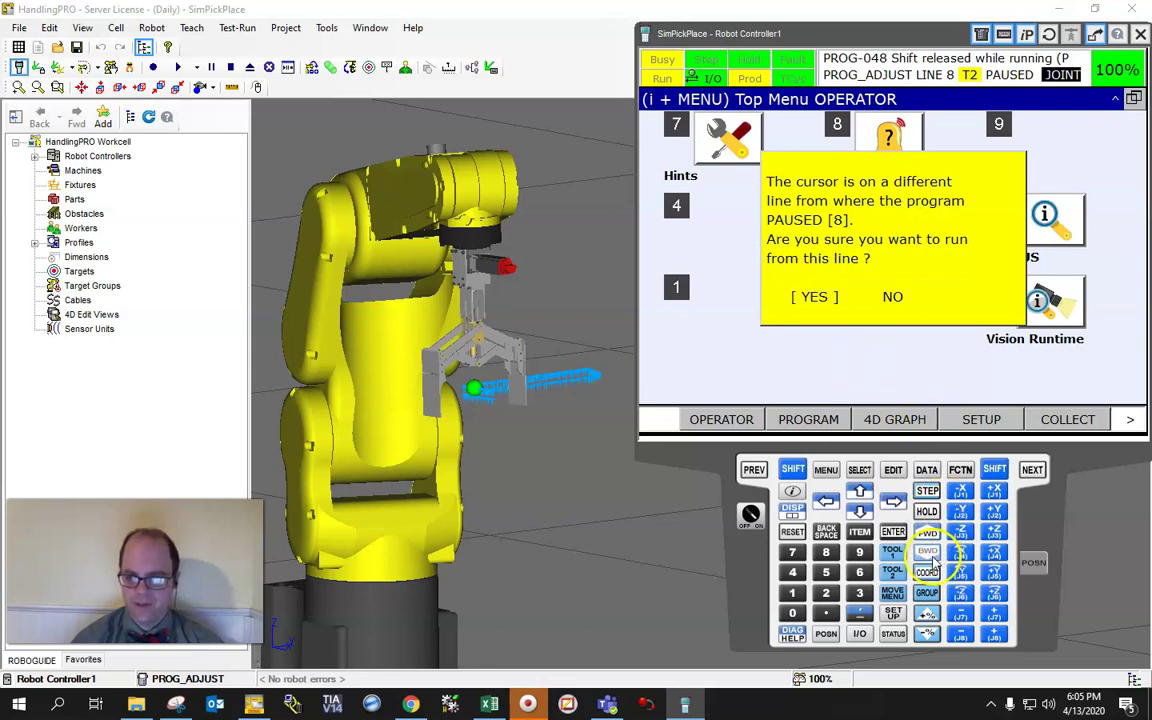
left_click(890, 534)
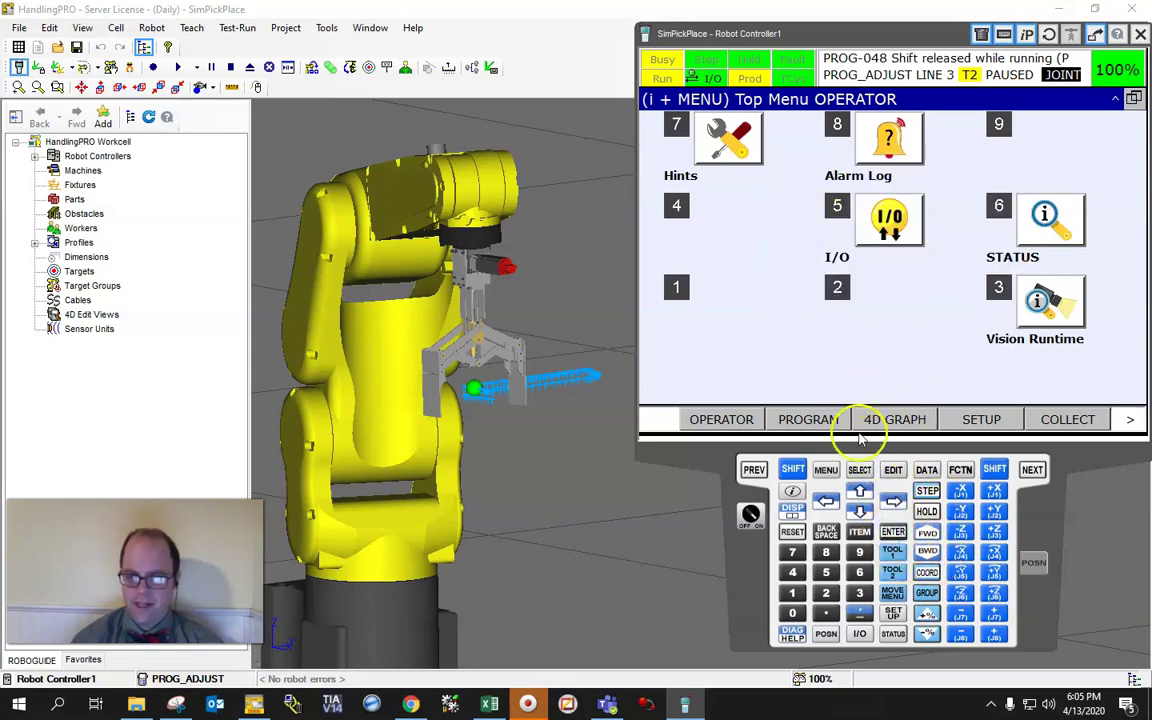
Open PROG_ADJUST in the program editor and run it forward from line 1 in T2 mode, pausing it during the motion lines
left_click(893, 469)
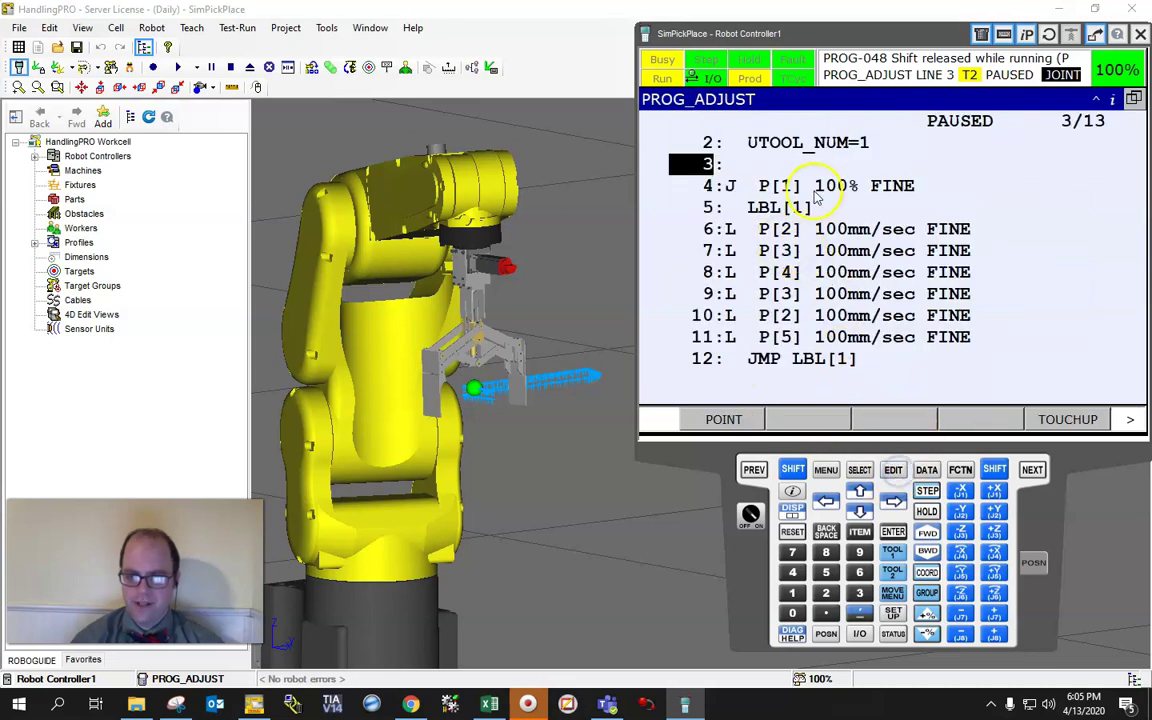
left_click(728, 148)
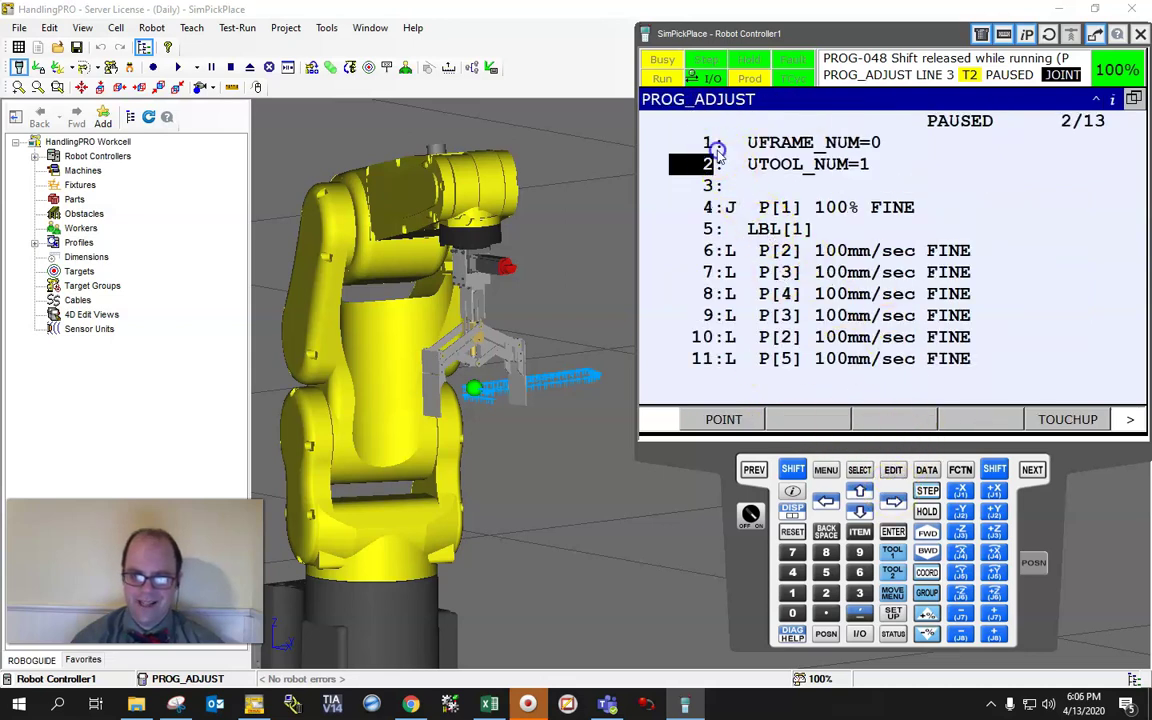
left_click(718, 148)
left_click(927, 531, "shift")
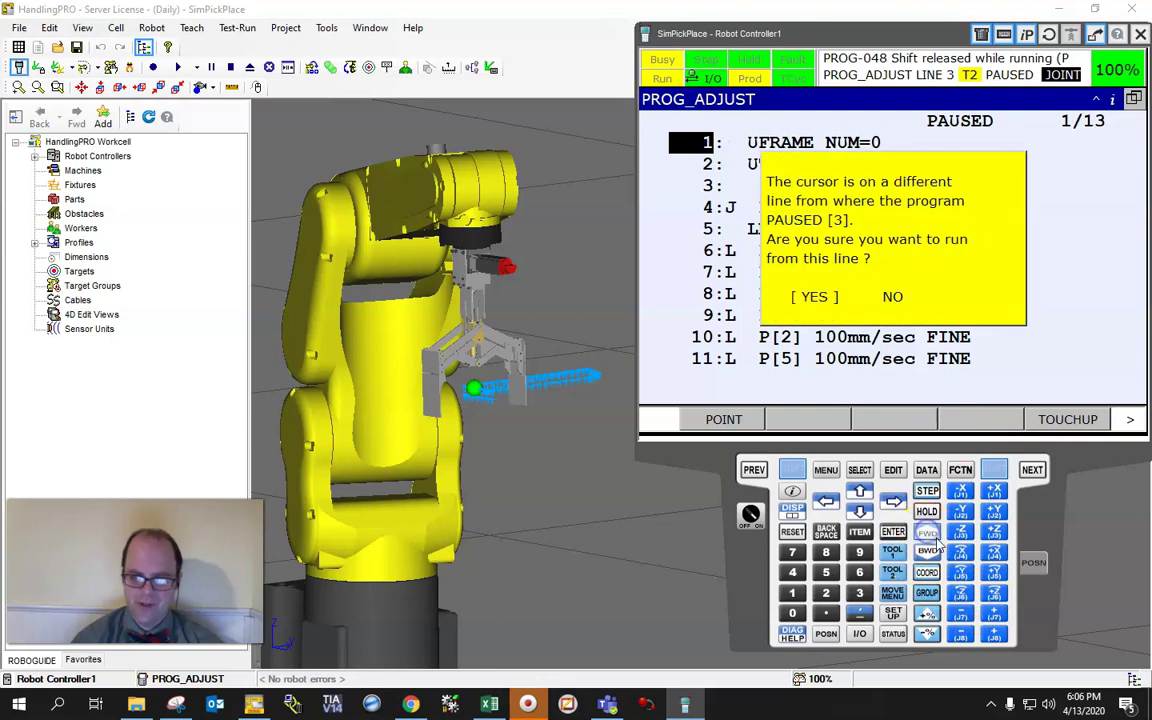
left_click(894, 533)
left_click(932, 532, "shift")
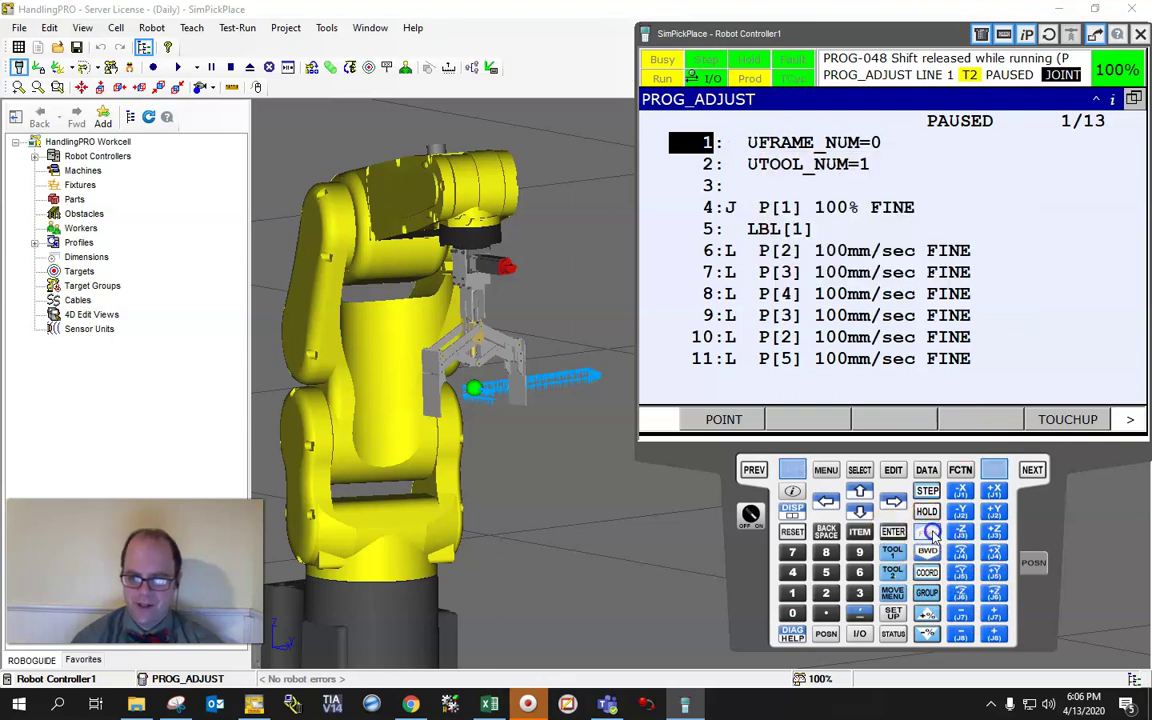
left_click(929, 533, "shift")
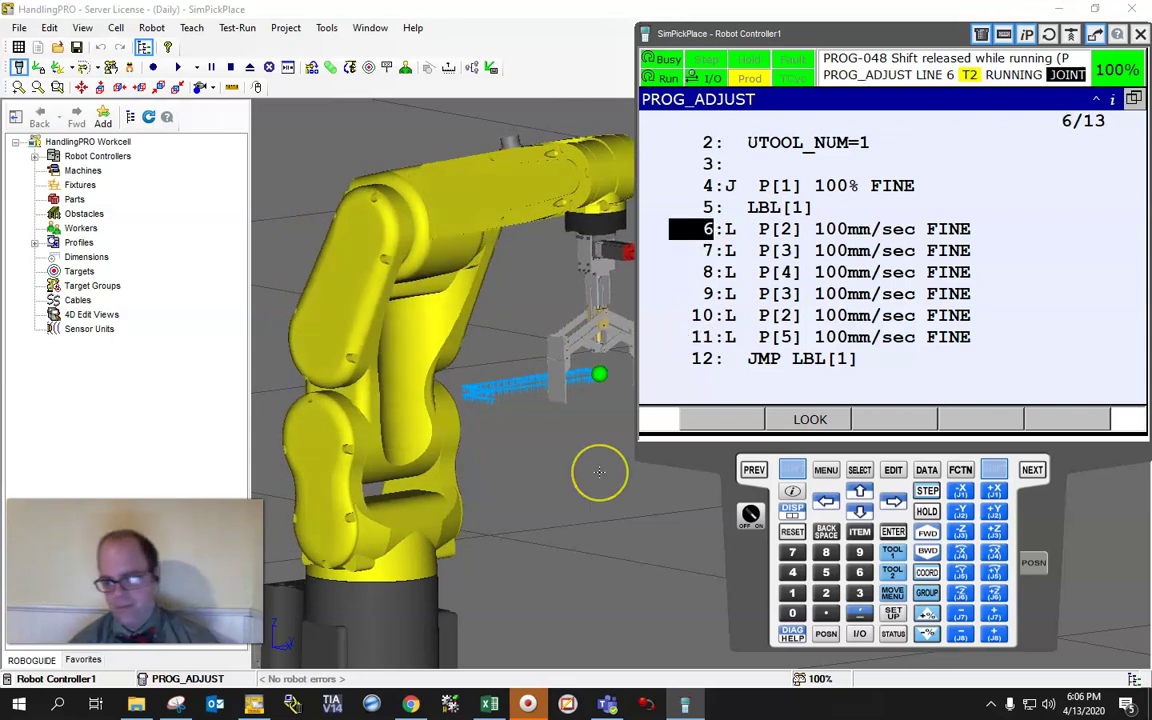
key("shift")
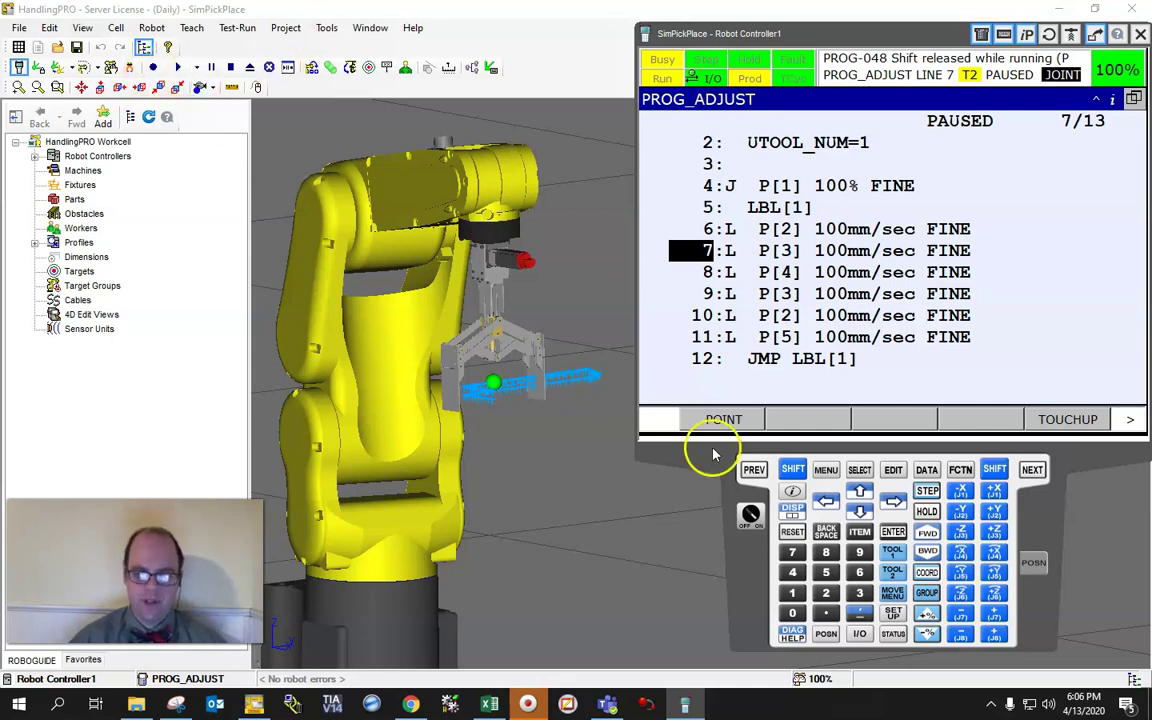
Turn the teach pendant off to put the controller in AUTO and start a simulation run of PROG_ADJUST
left_click(750, 514)
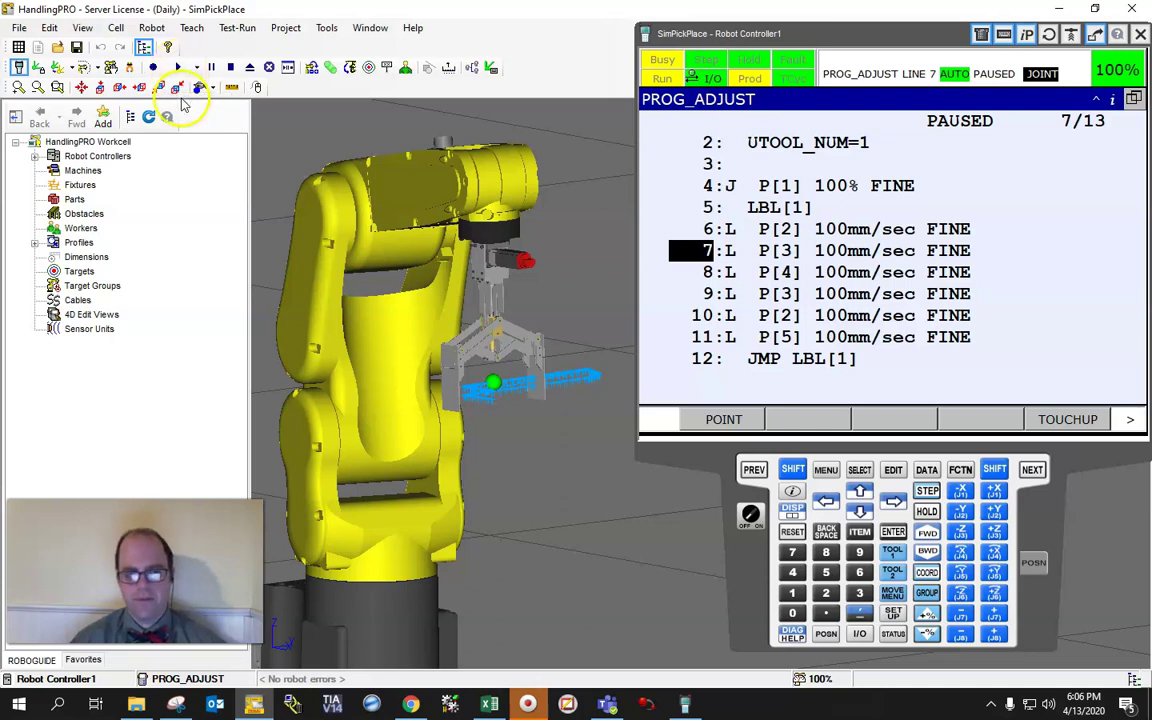
left_click(180, 67)
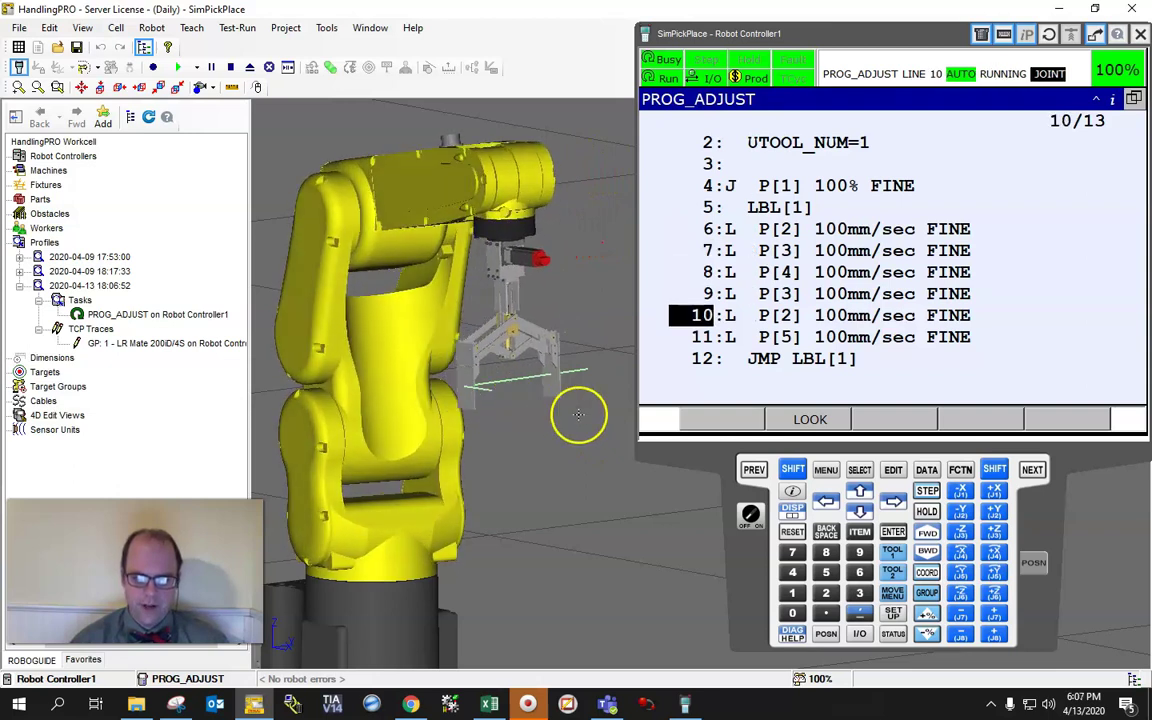
scroll(578, 414, "up", 5)
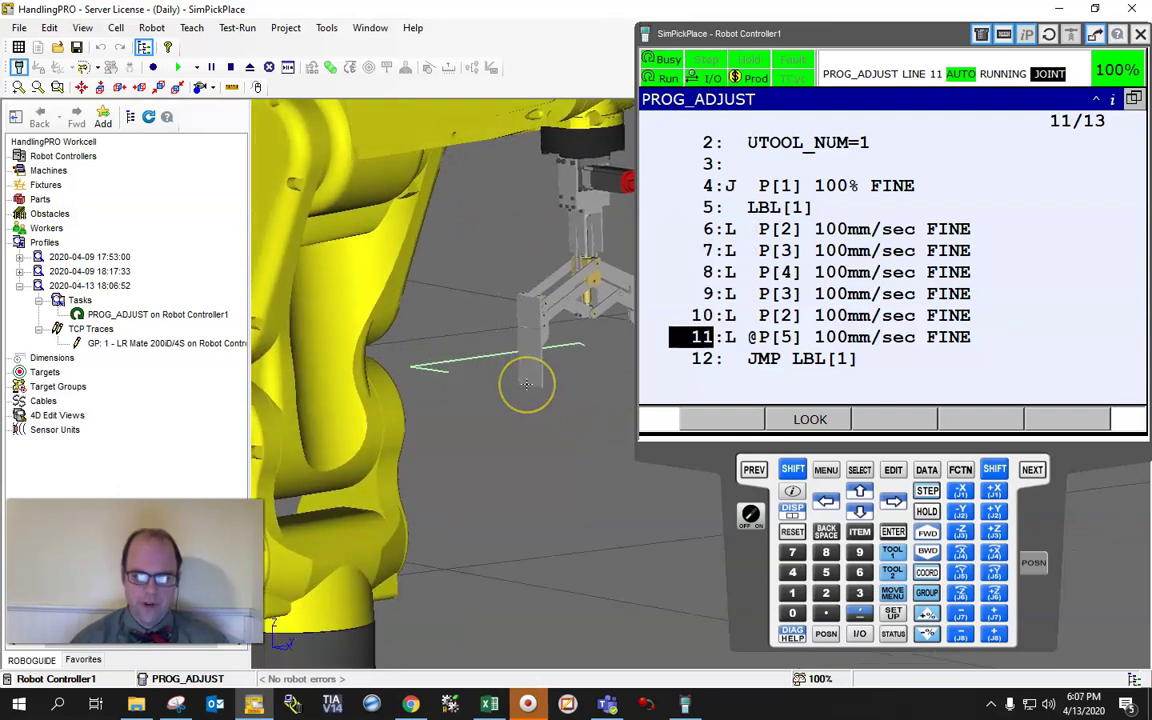
scroll(525, 380, "down", 5)
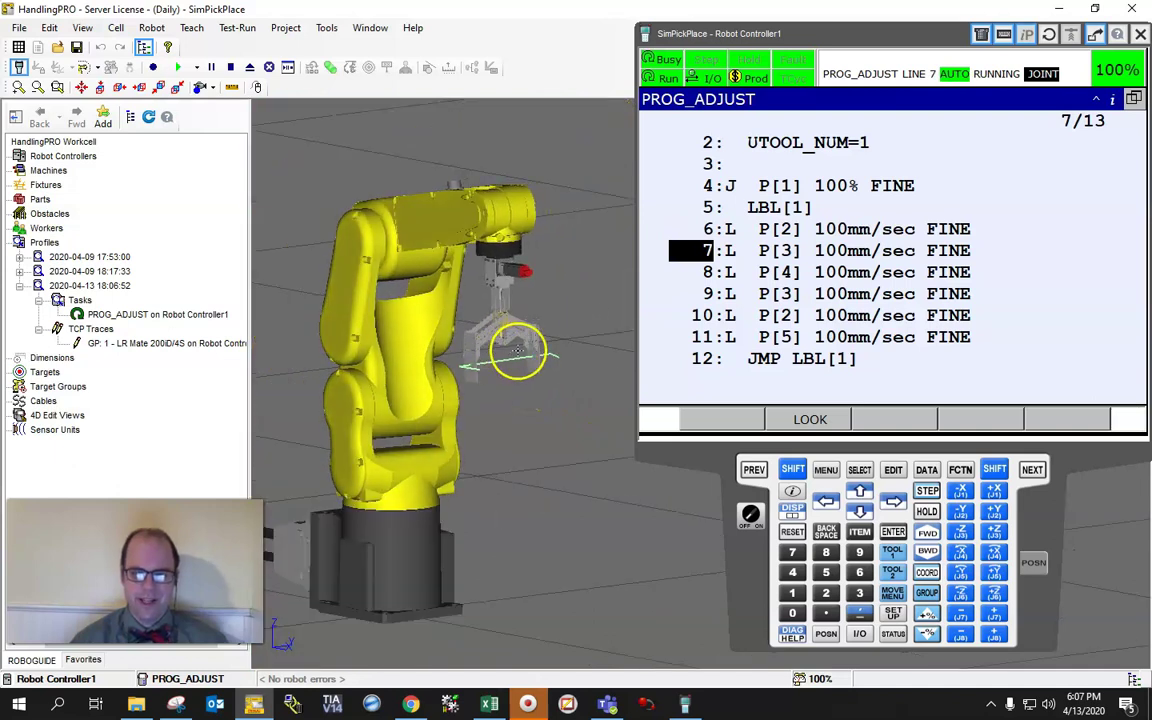
Switch the running program's display to LOOK mode and open the Prog Adjust utility
left_click(812, 420)
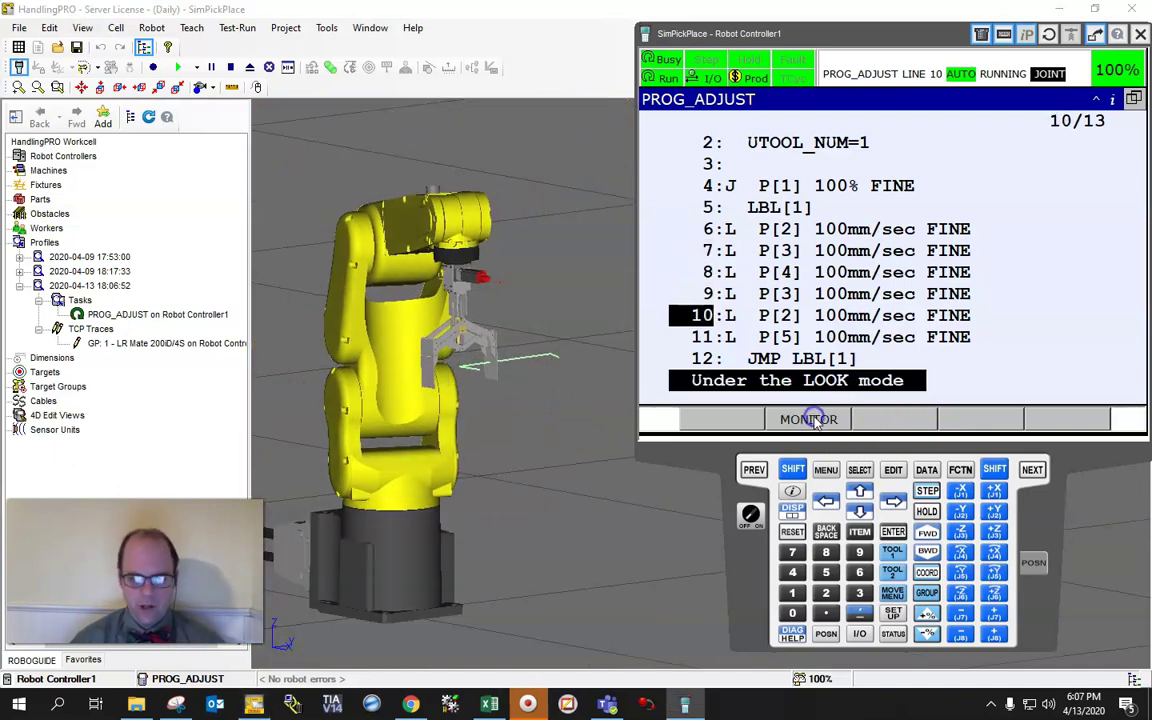
left_click(826, 470)
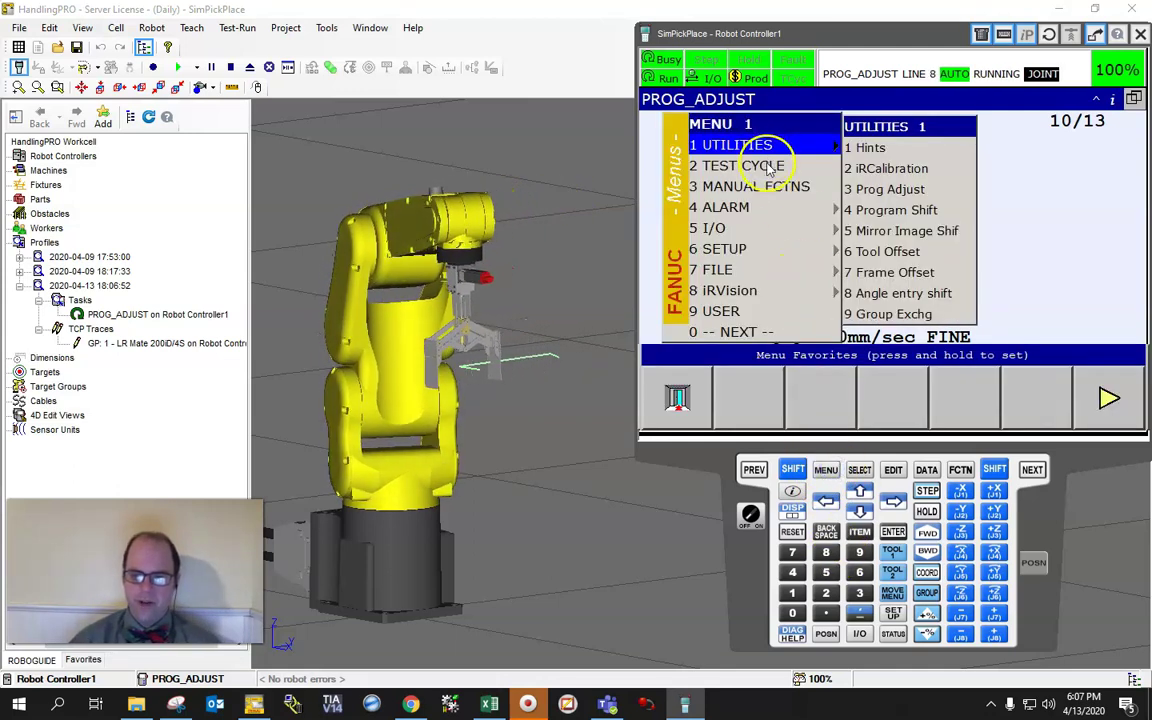
left_click(748, 250)
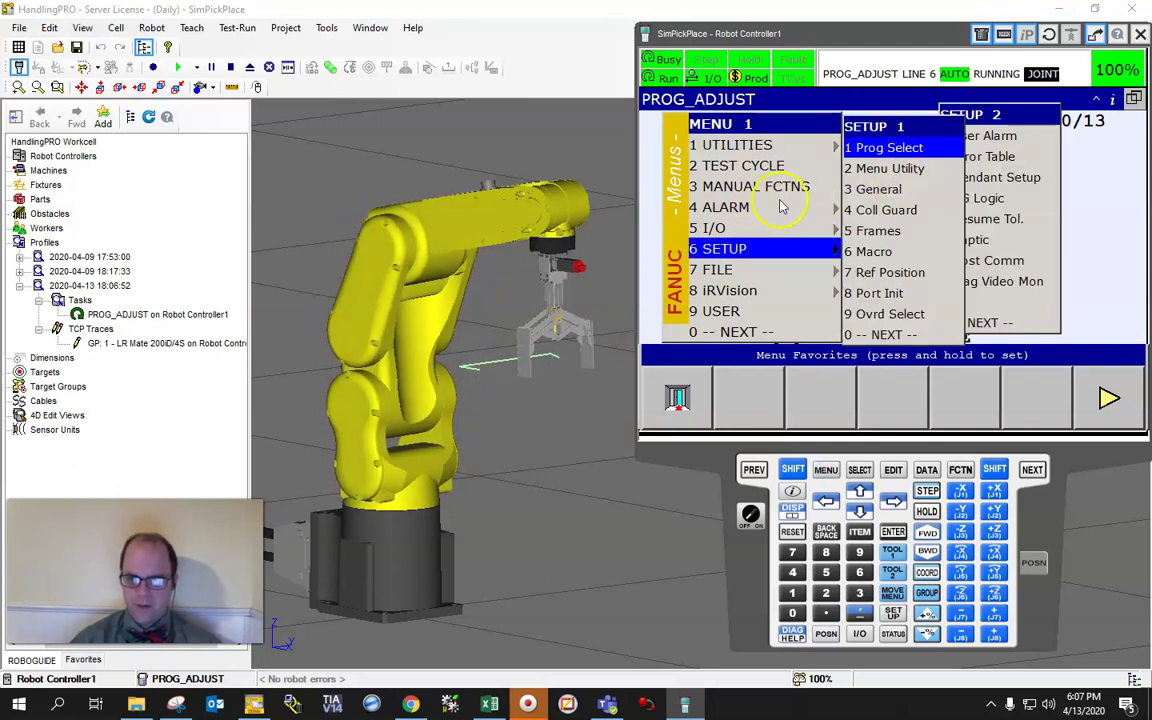
left_click(705, 145)
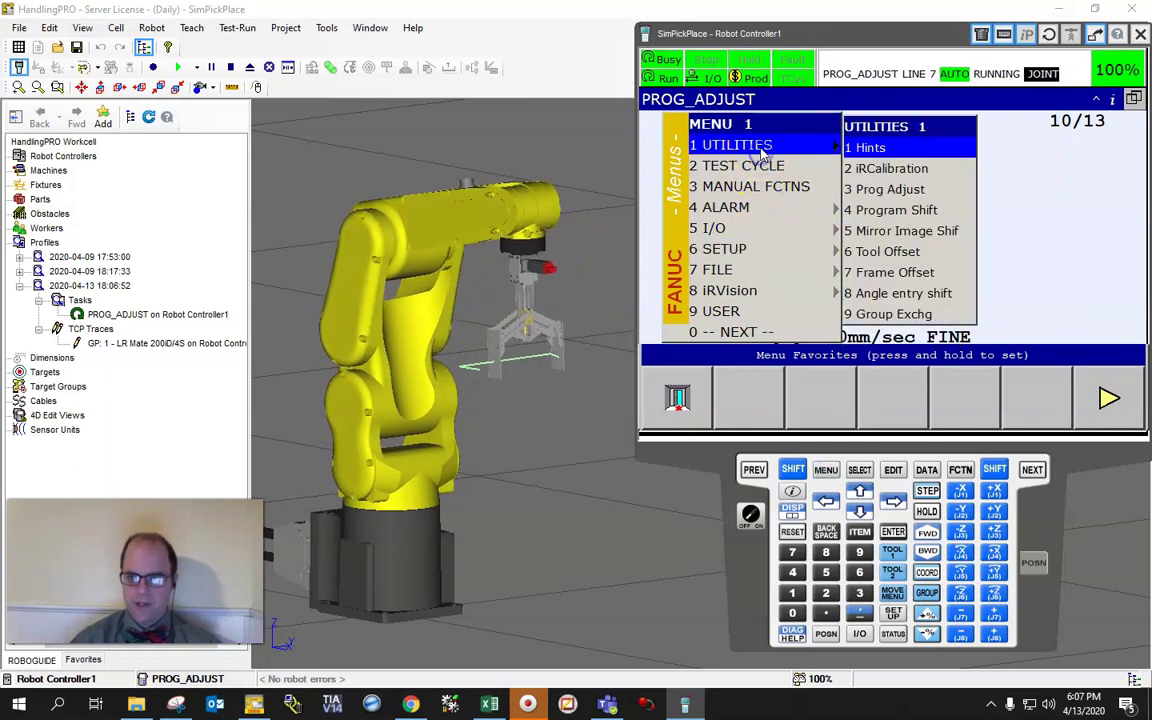
left_click(915, 191)
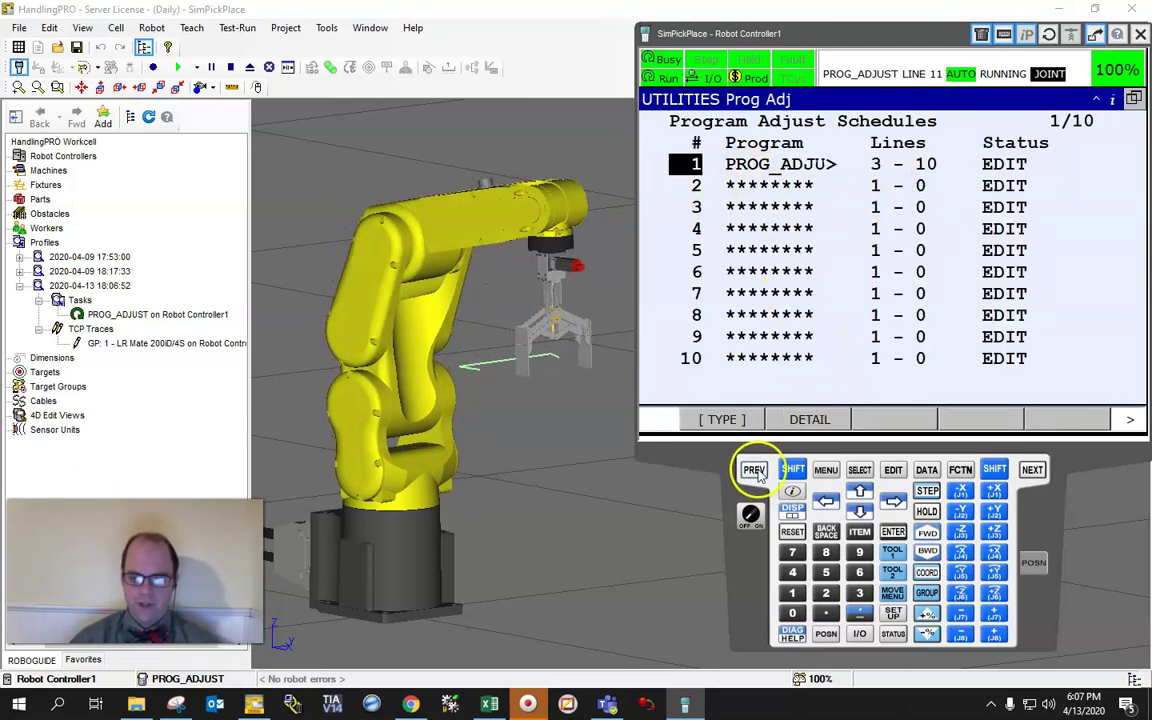
Split the pendant display into a double view and show the PROG_ADJUST program in the first pane
left_click(792, 470)
left_click(792, 512)
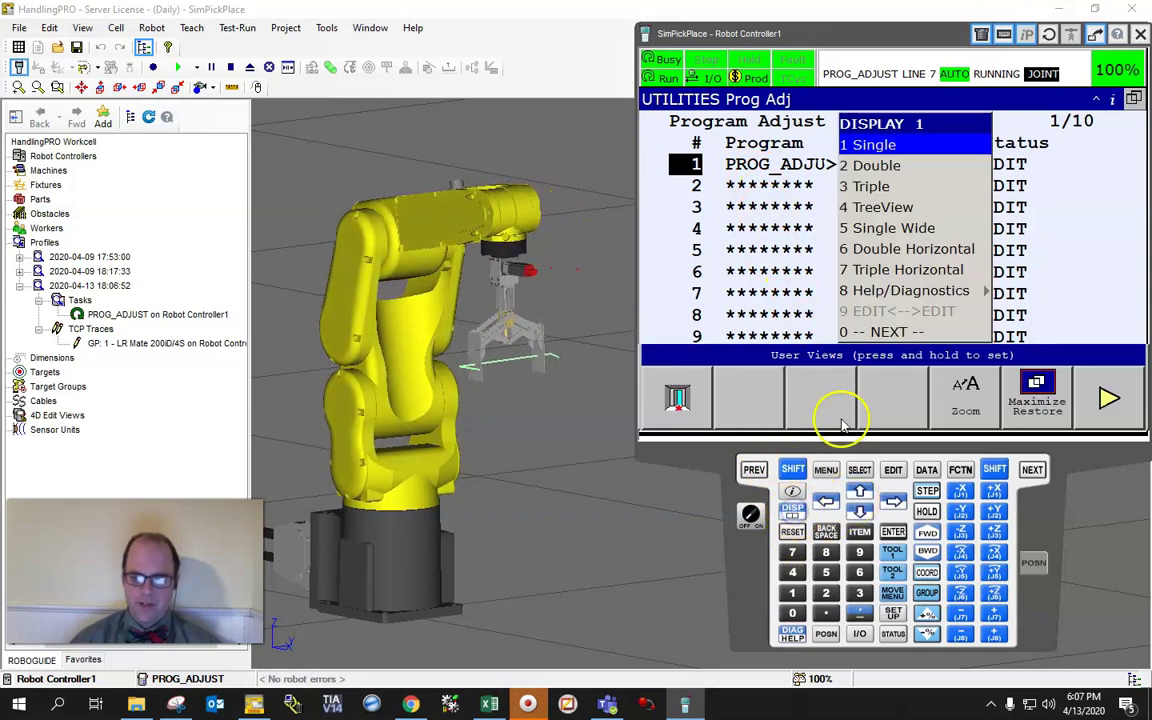
left_click(930, 165)
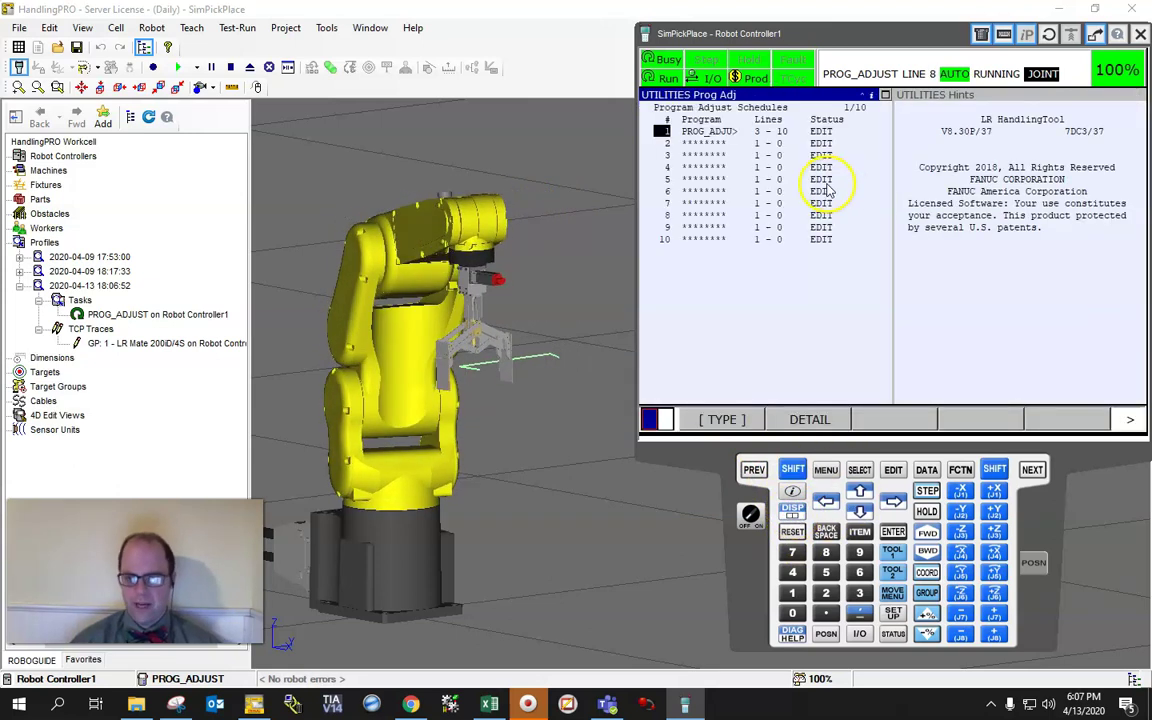
left_click(866, 226)
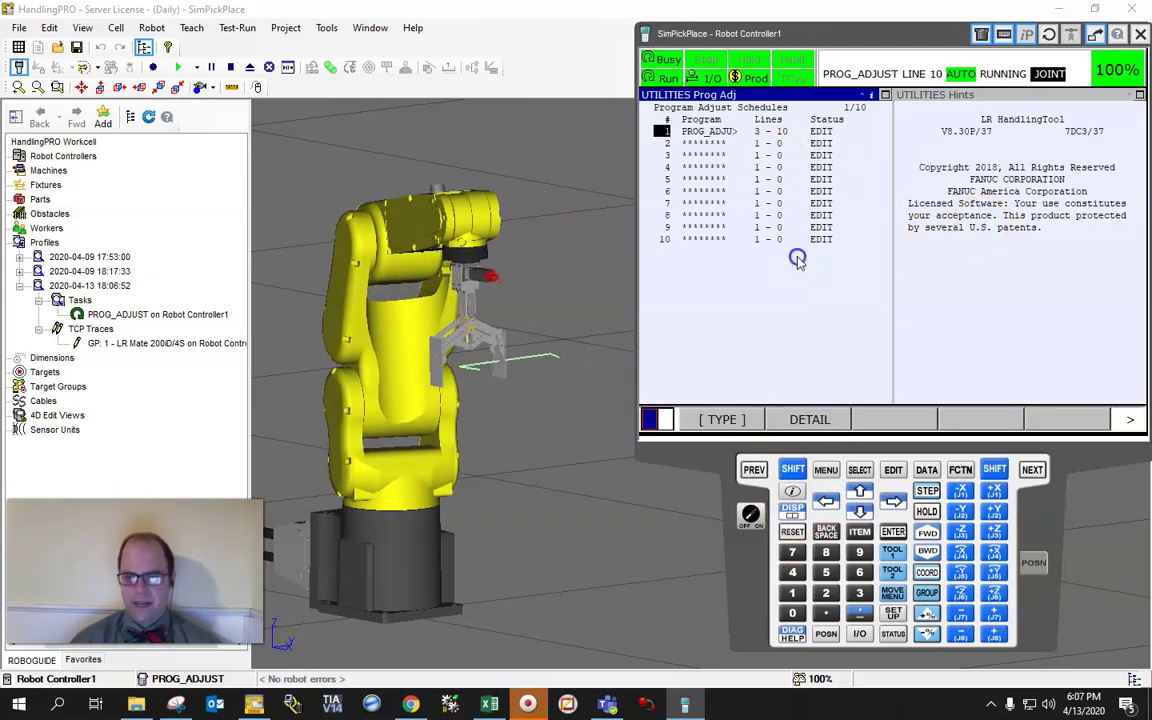
left_click(893, 470)
Open the Prog Adjust utility in the second pane and select schedule 2
left_click(1038, 215)
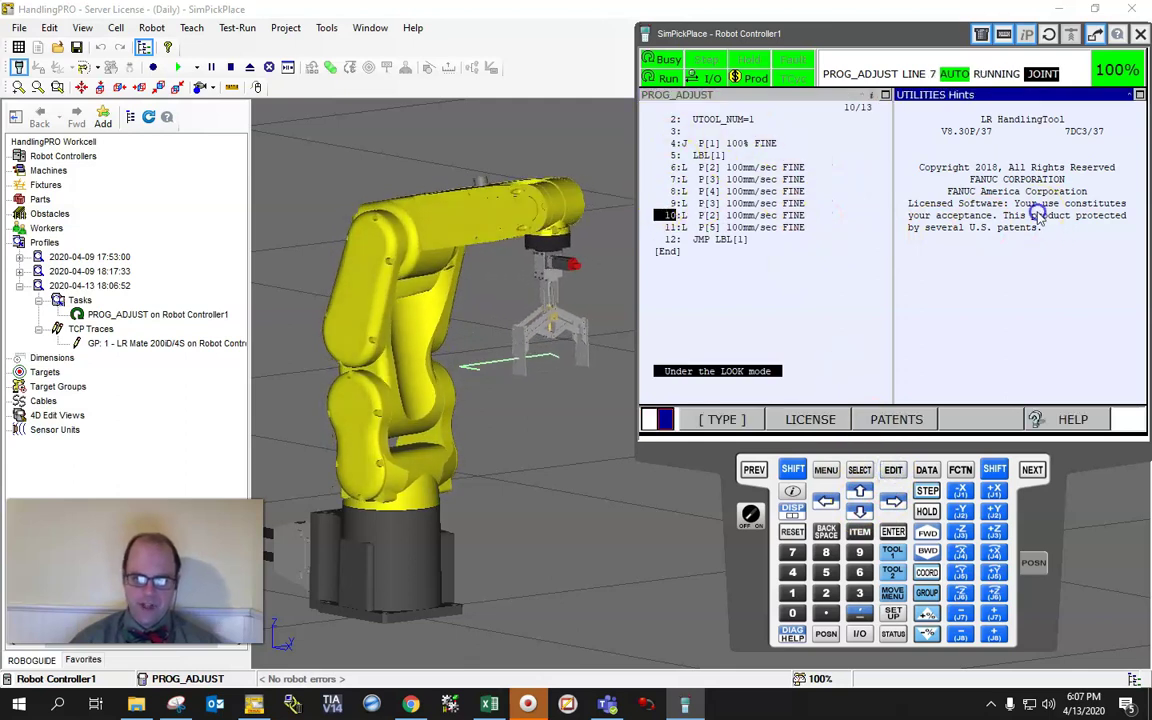
left_click(818, 478)
left_click(891, 189)
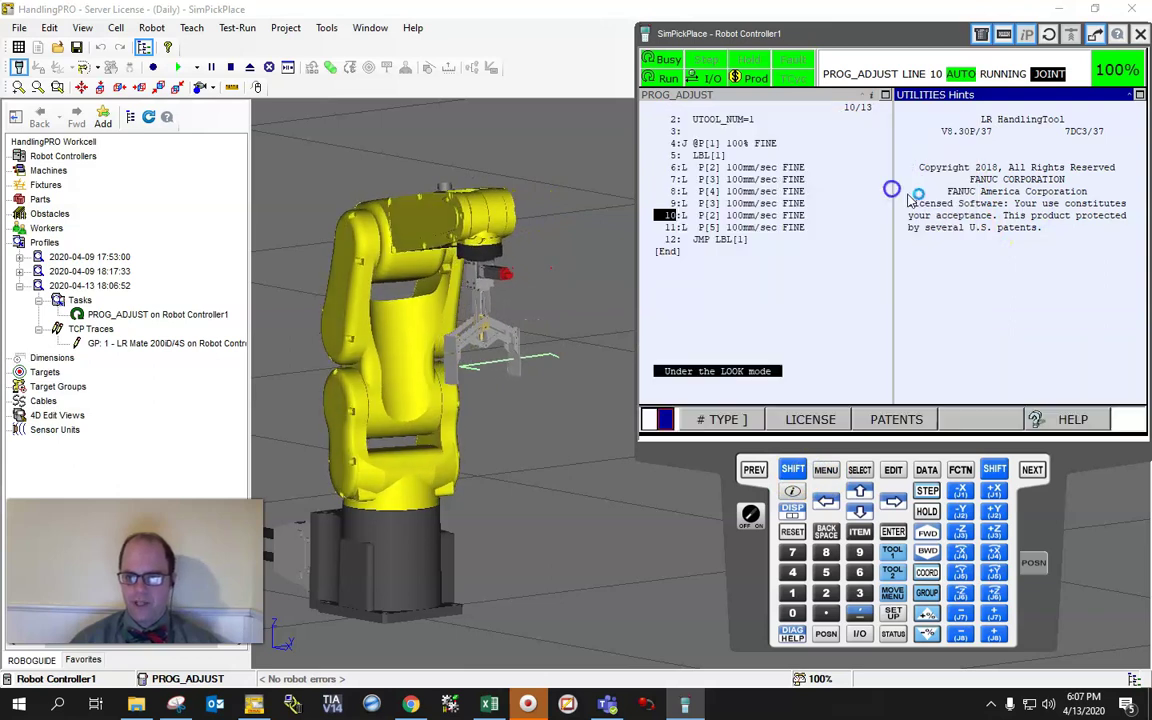
left_click(935, 143)
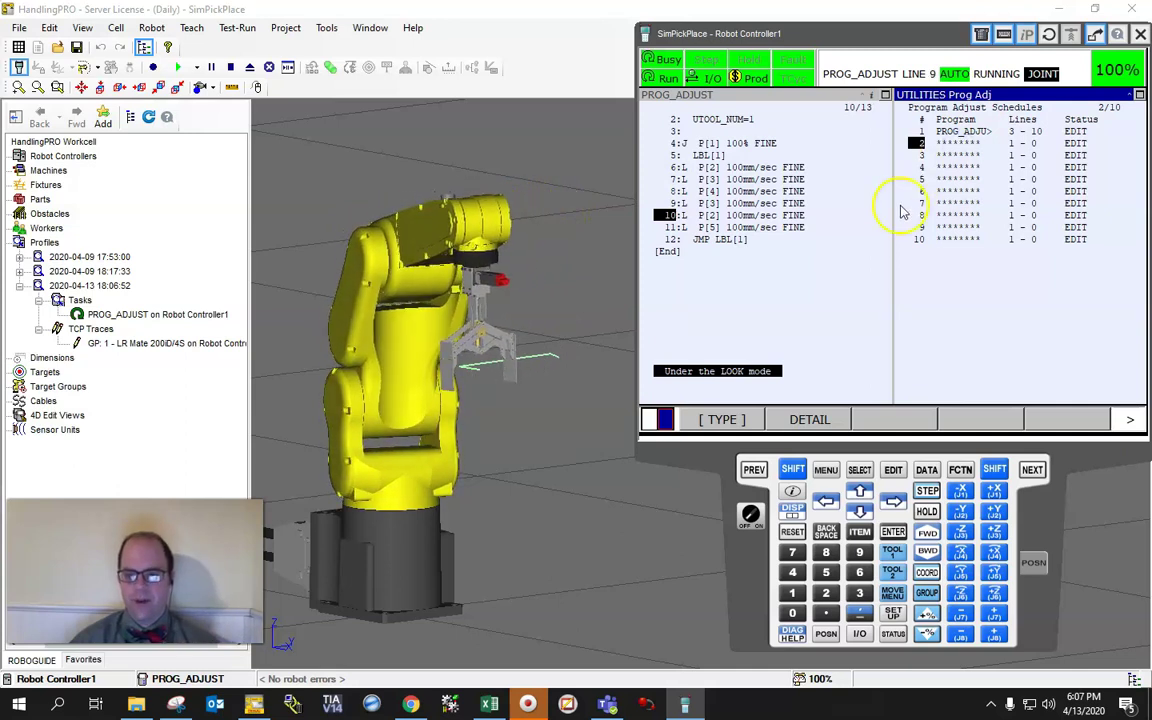
Open the details of adjustment schedule 2 for PROG_ADJUST, check the schedule list and return to the details
left_click(828, 424)
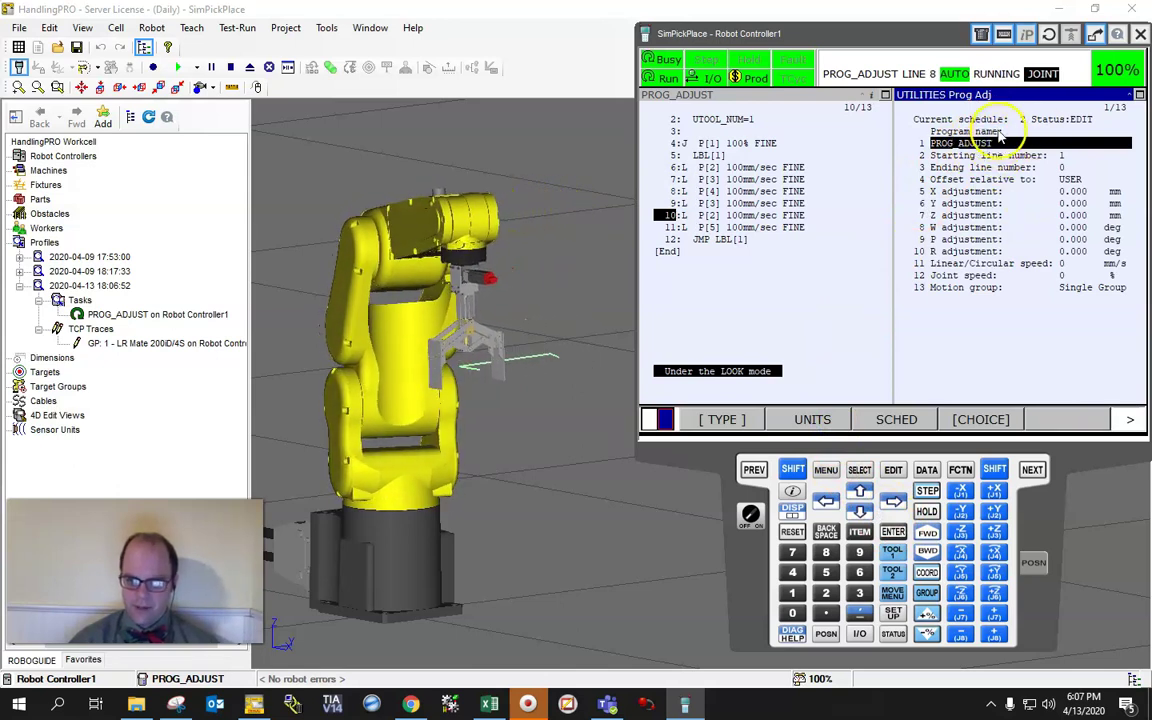
left_click(755, 469)
left_click(962, 143)
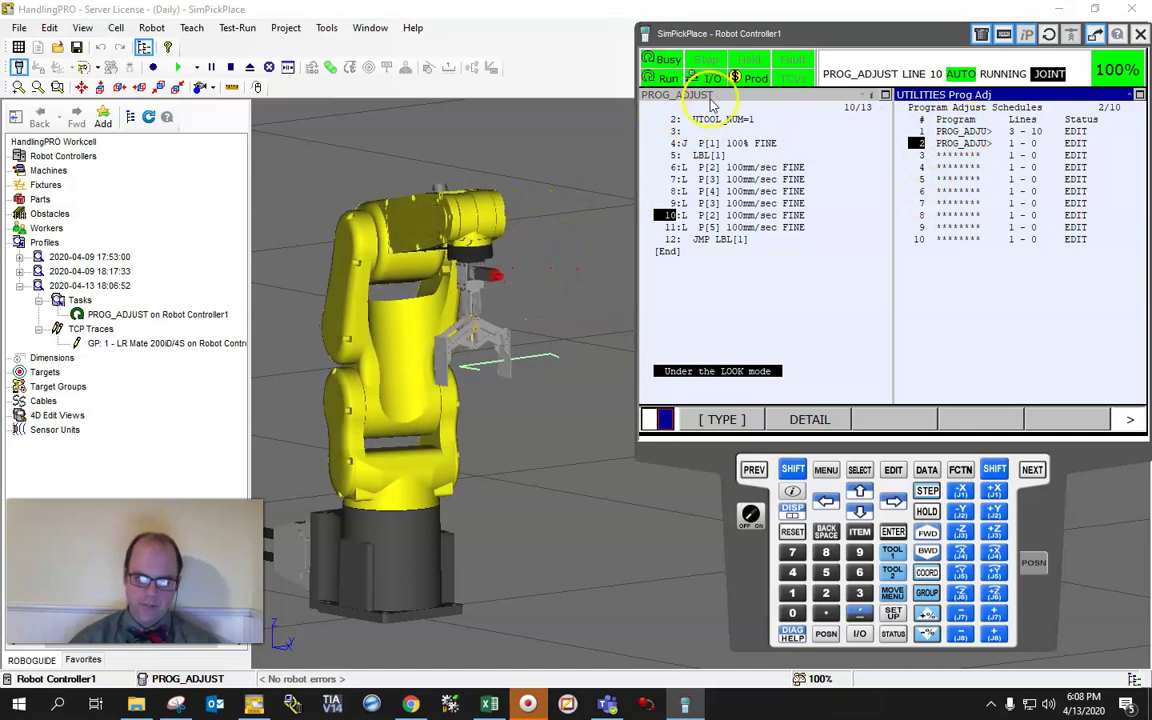
left_click(836, 430)
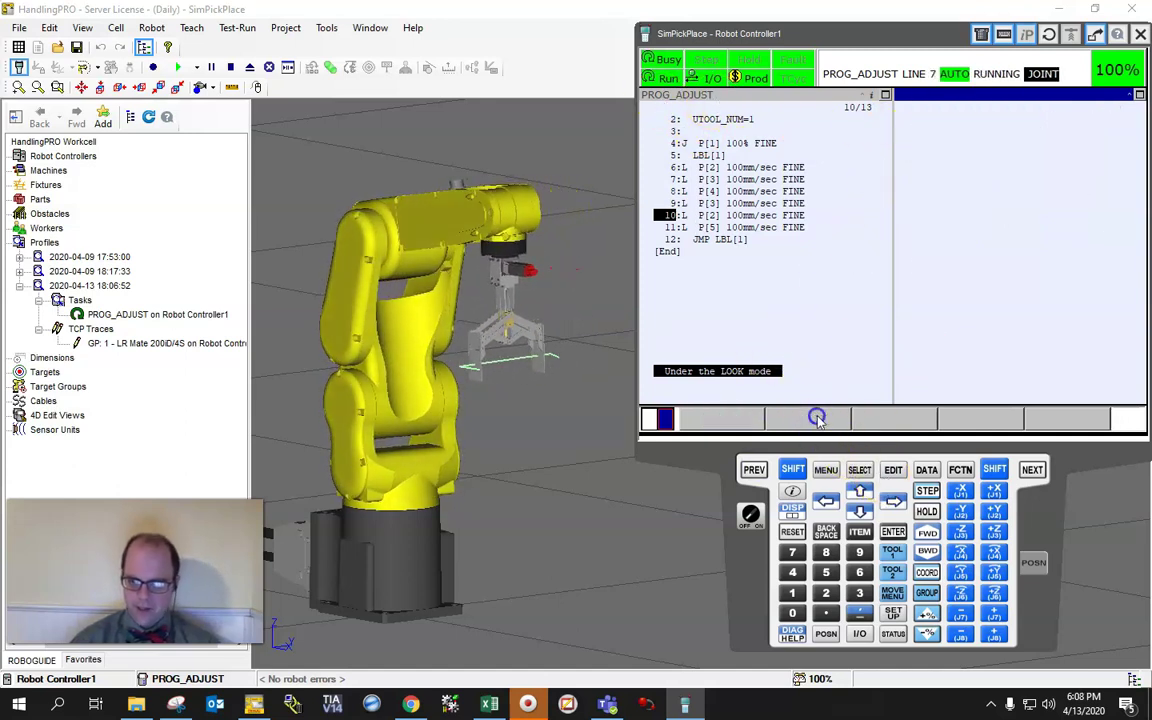
Set schedule 2's starting line number to 7 and its ending line number to 10
left_click(1068, 155)
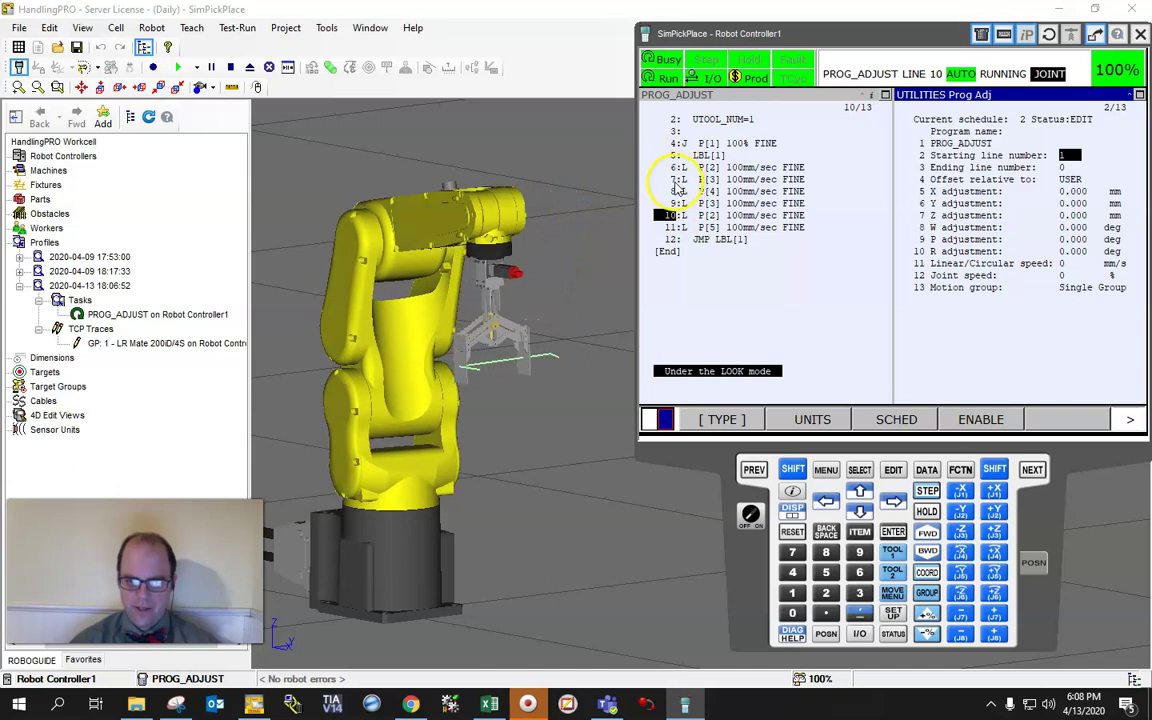
left_click(1066, 160)
type("7")
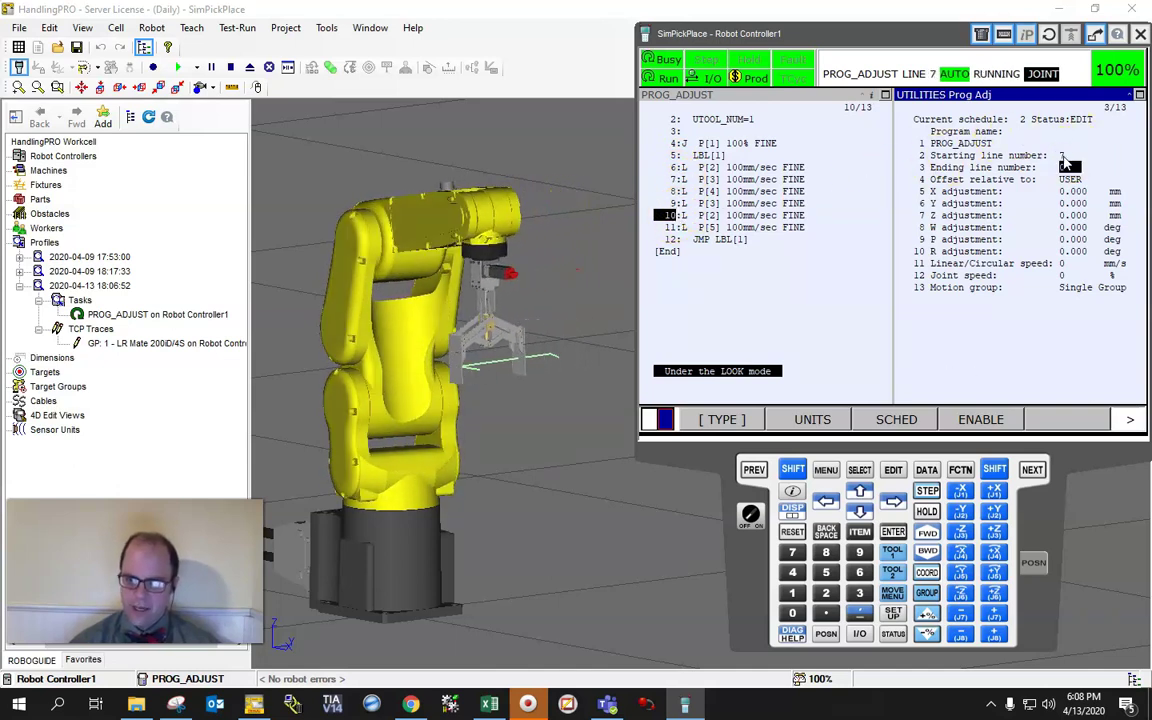
key("Down")
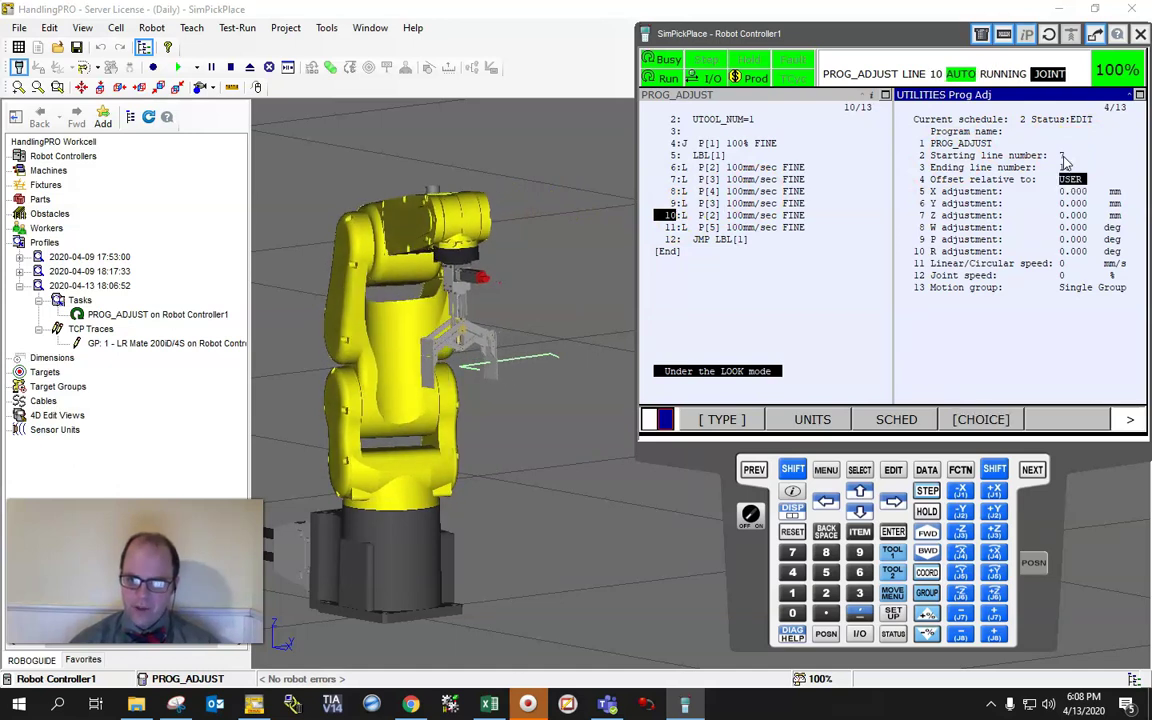
Set the offset reference of adjustment schedule 2 to TOOL
left_click(1071, 184)
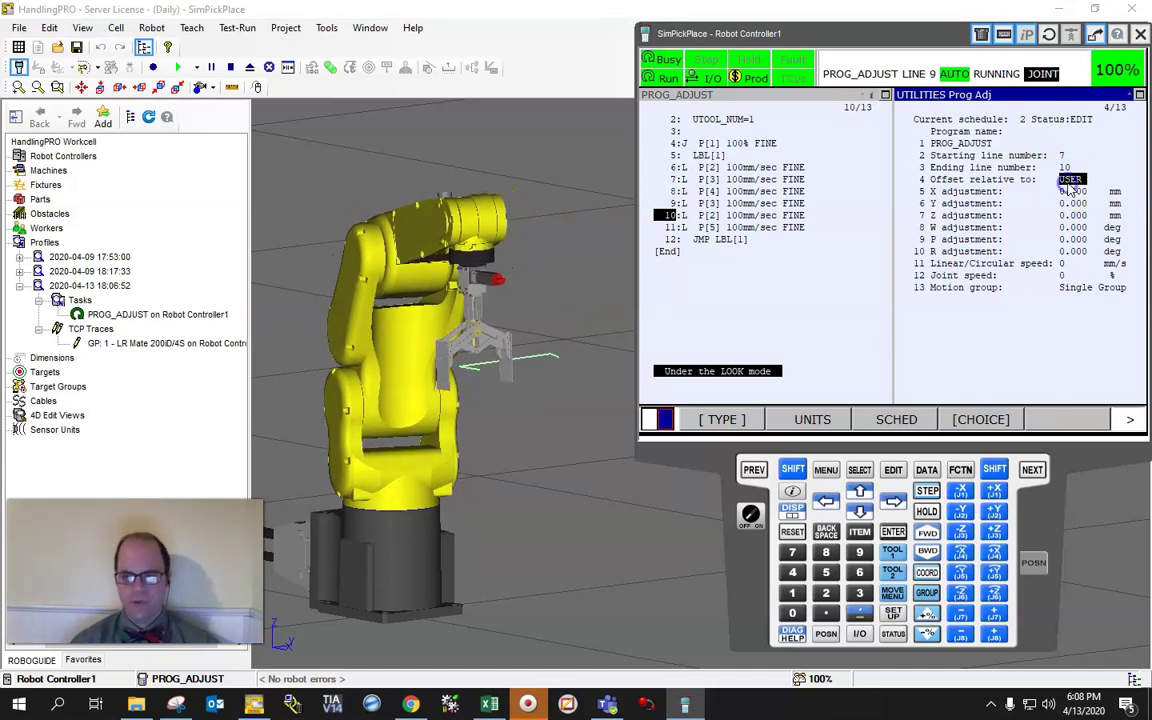
left_click(962, 421)
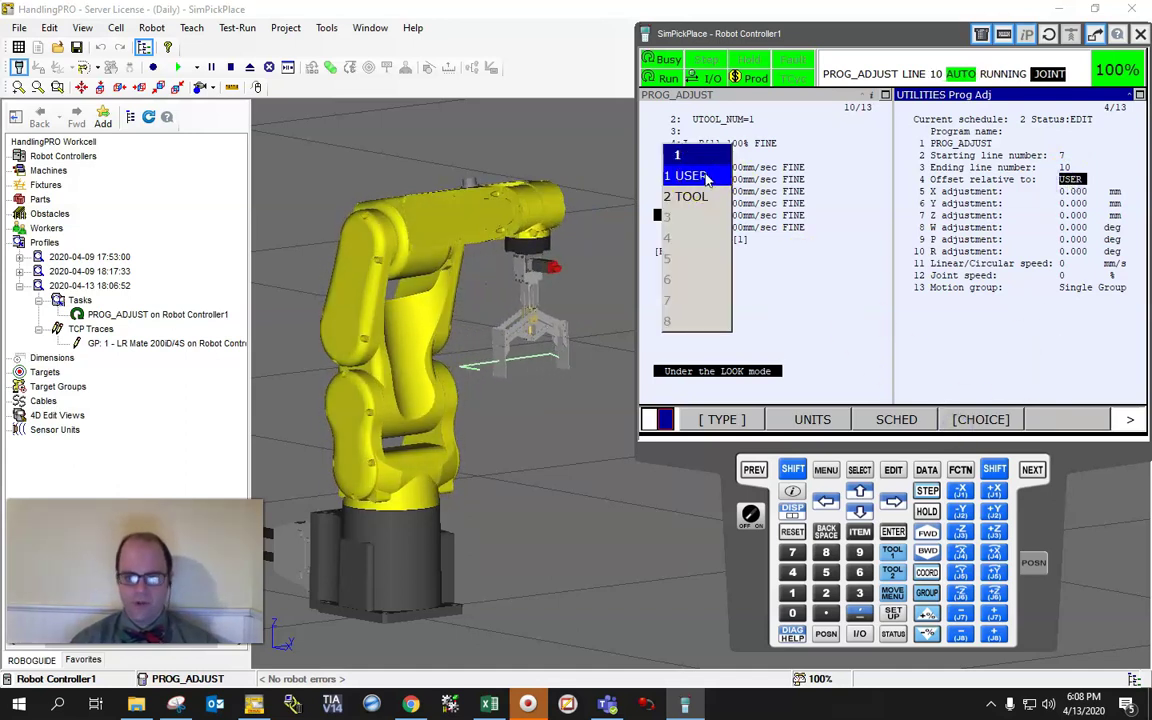
left_click(705, 177)
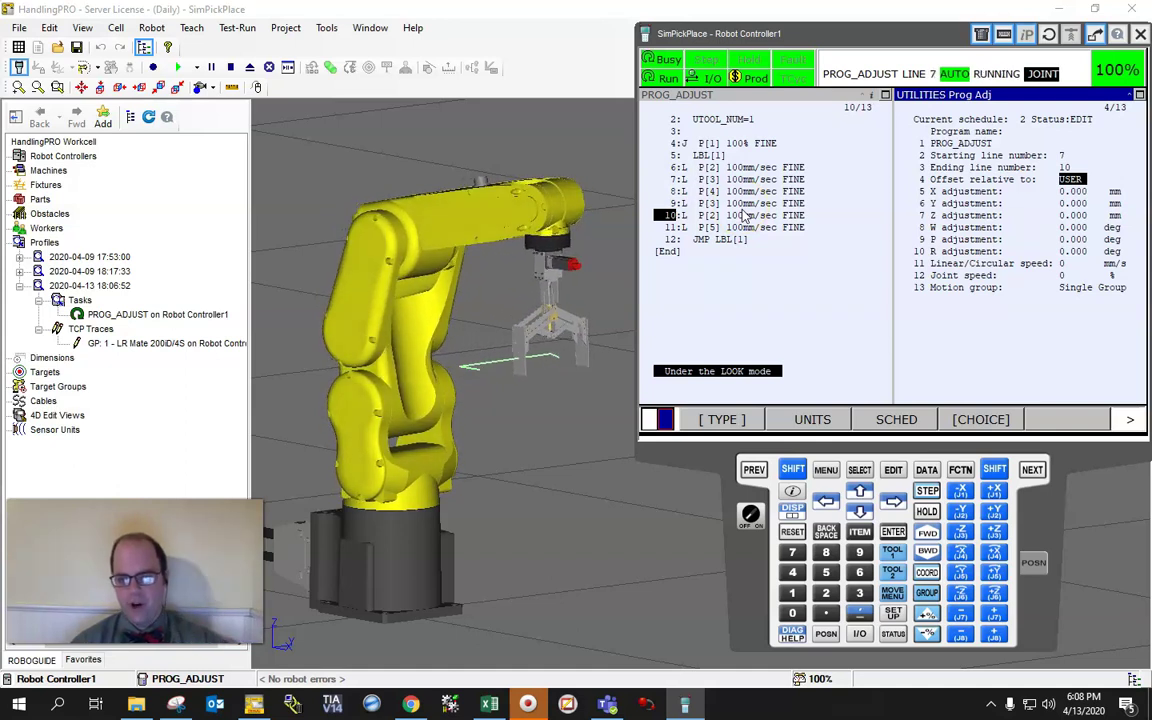
left_click(1072, 178)
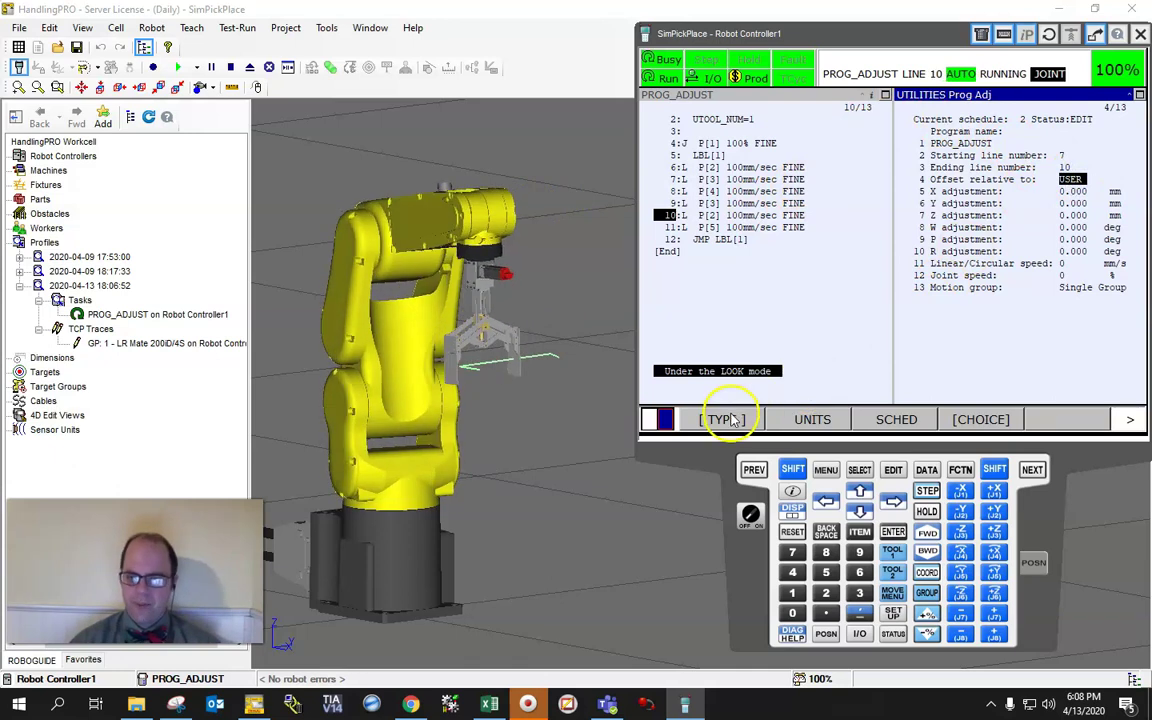
left_click(969, 417)
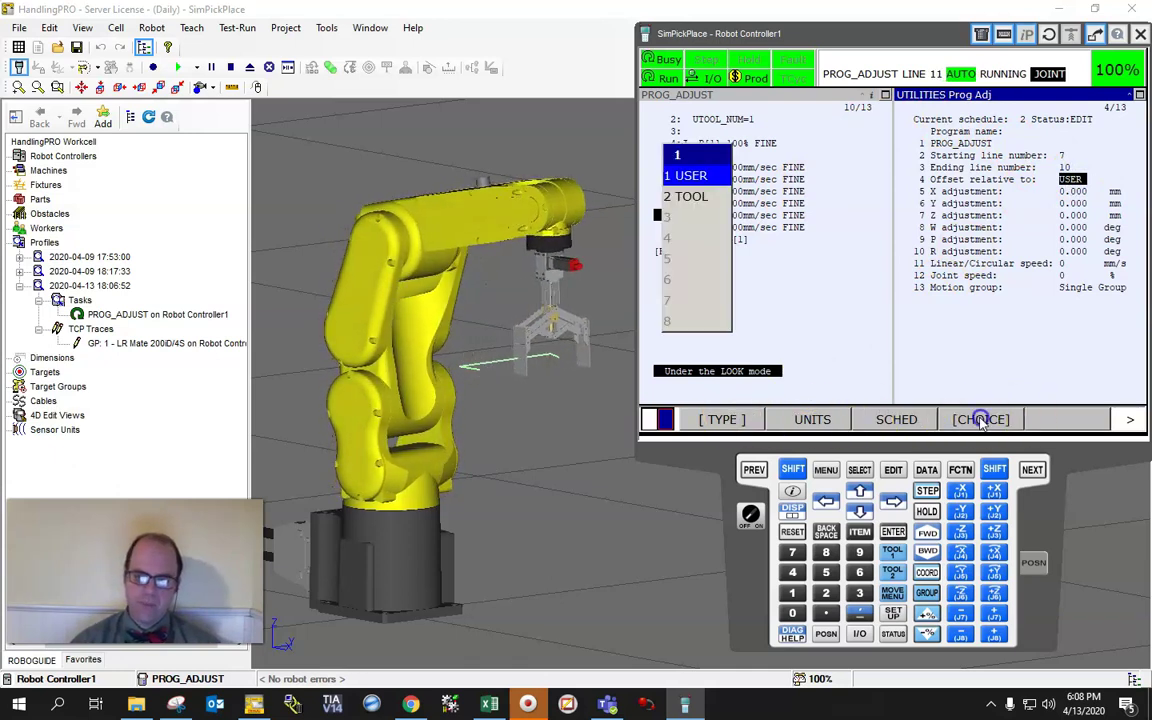
left_click(705, 195)
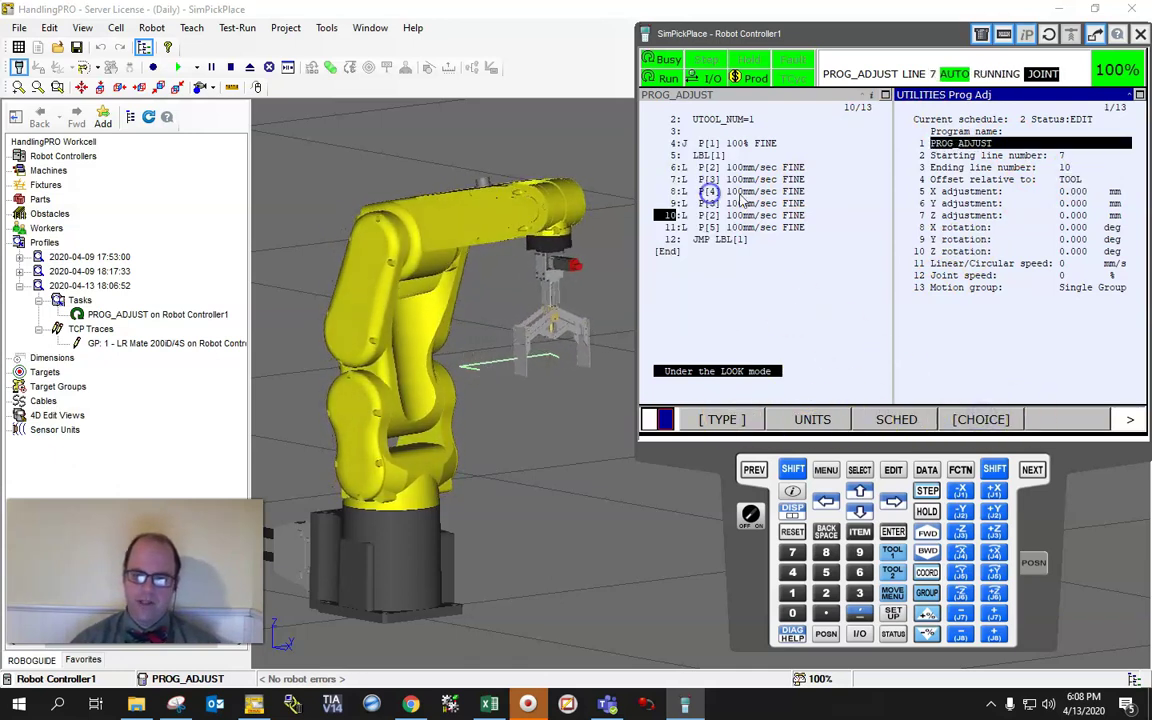
Set the Z adjustment of schedule 2 to 20 mm
left_click(1093, 204)
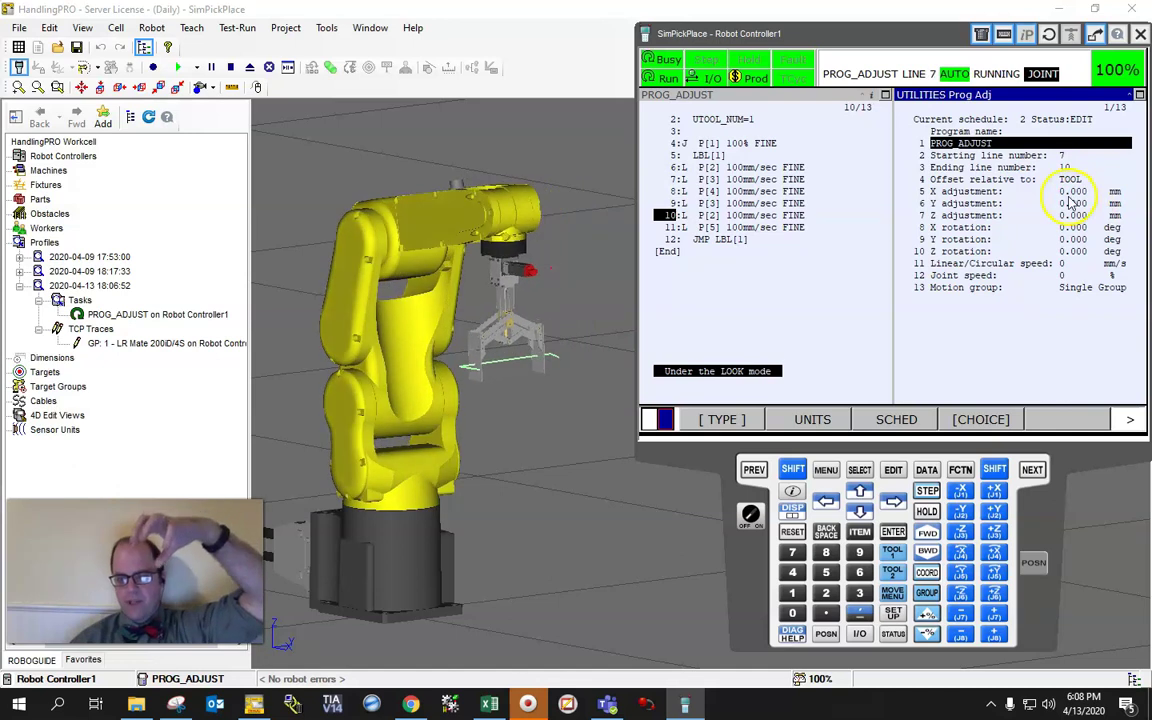
left_click(1070, 216)
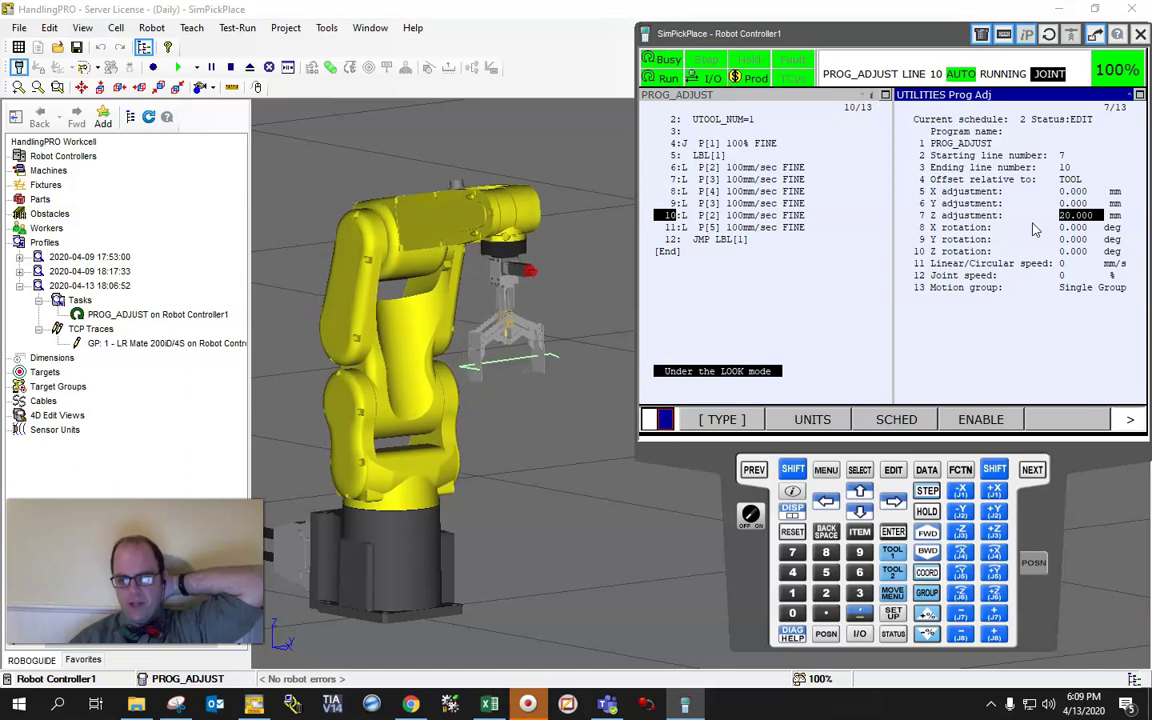
left_click(1068, 217)
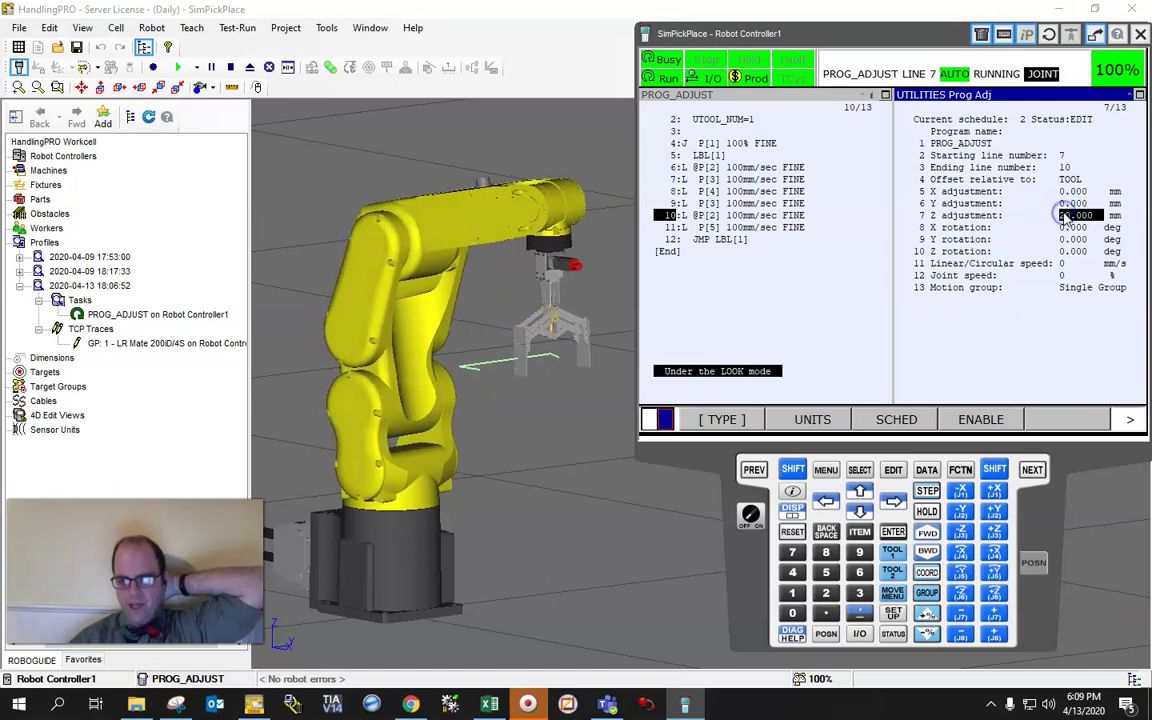
key("Return")
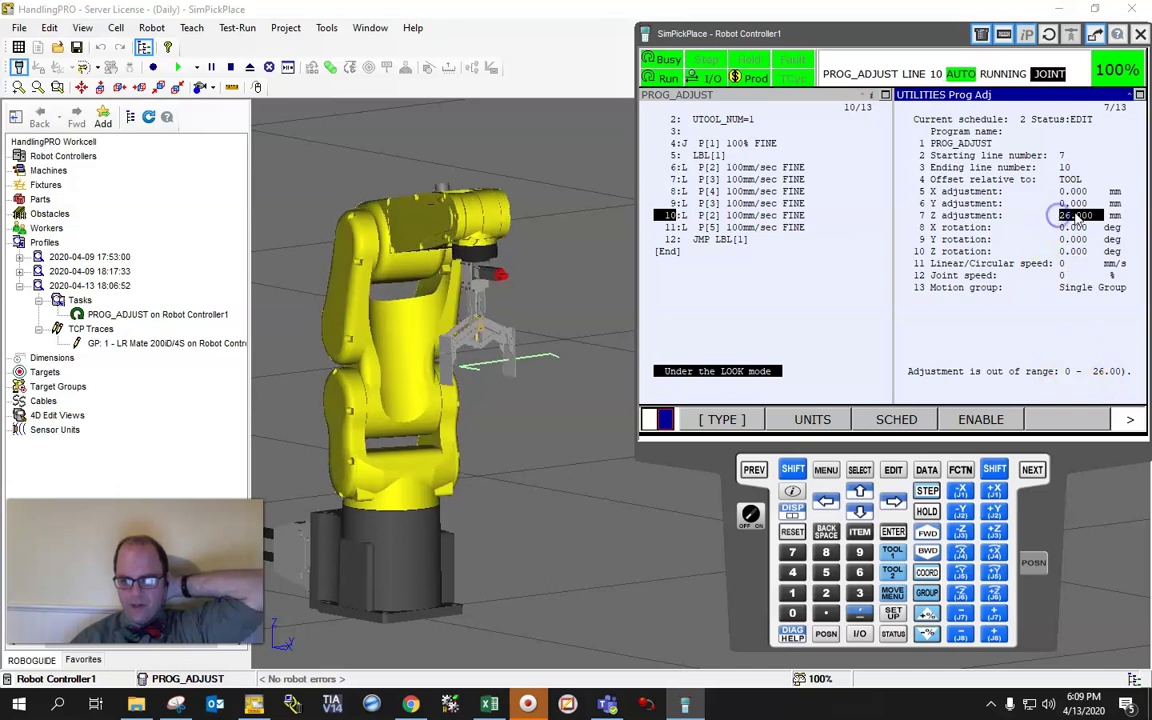
left_click(1071, 217)
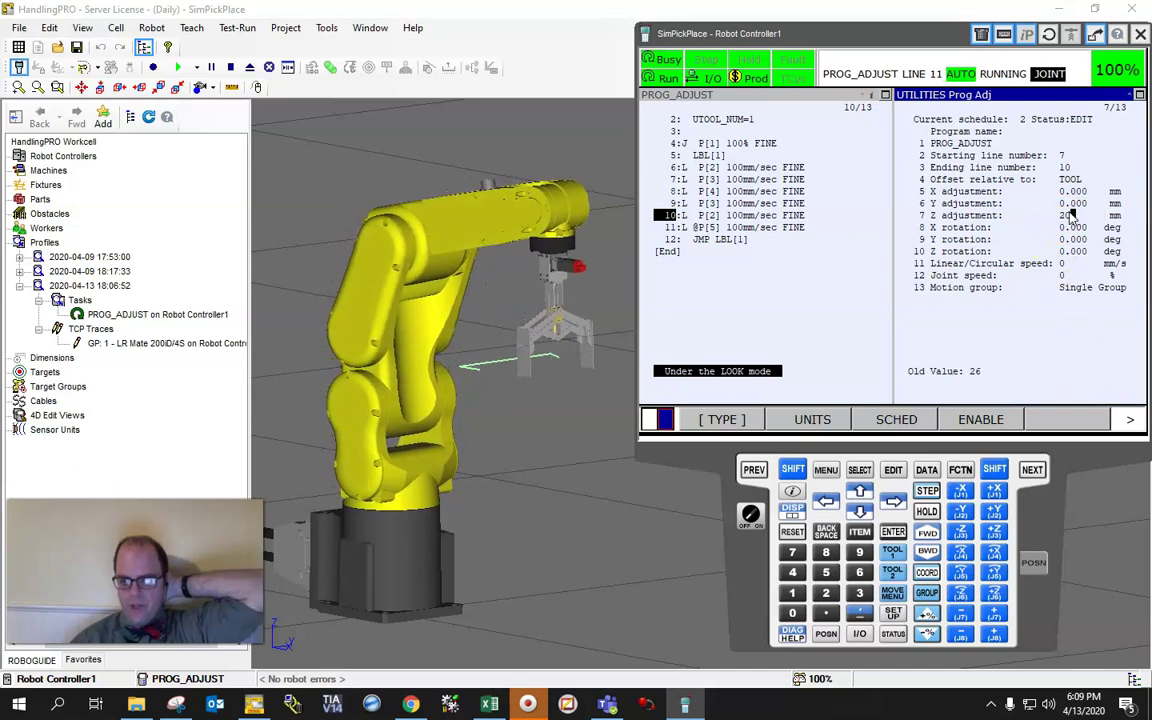
type("20")
key("Return")
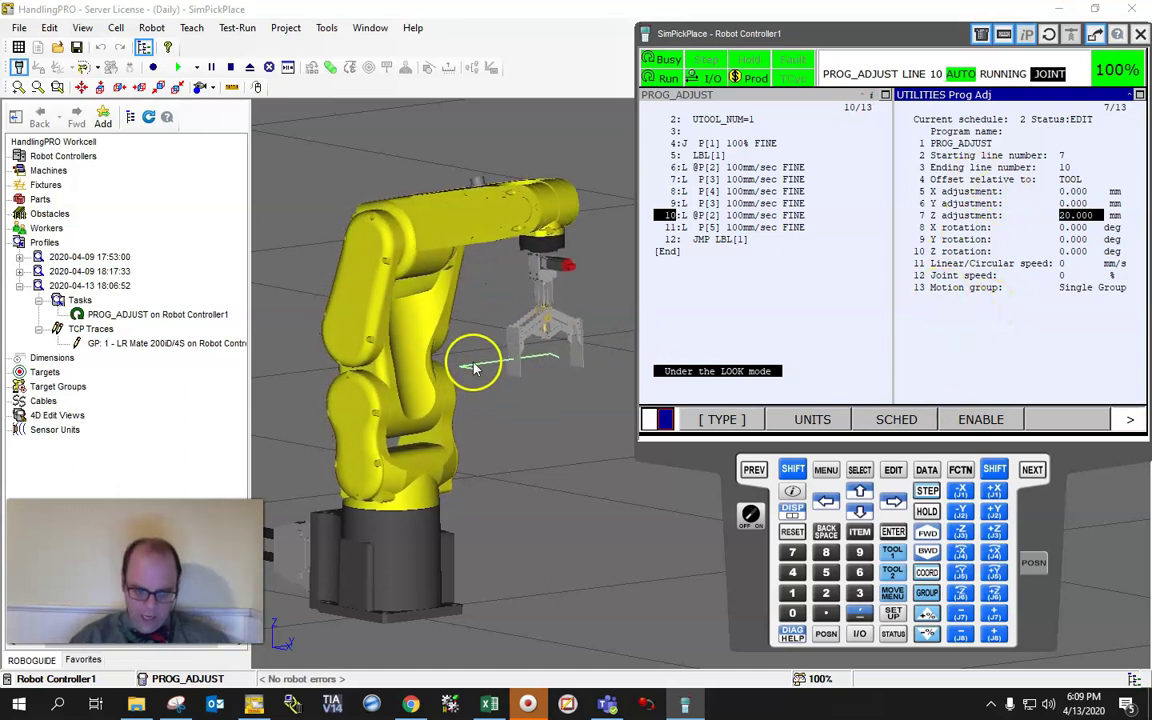
Enable schedule 2 and compare the shifted tool path in the 3D view with the adjusted program lines
left_click(978, 418)
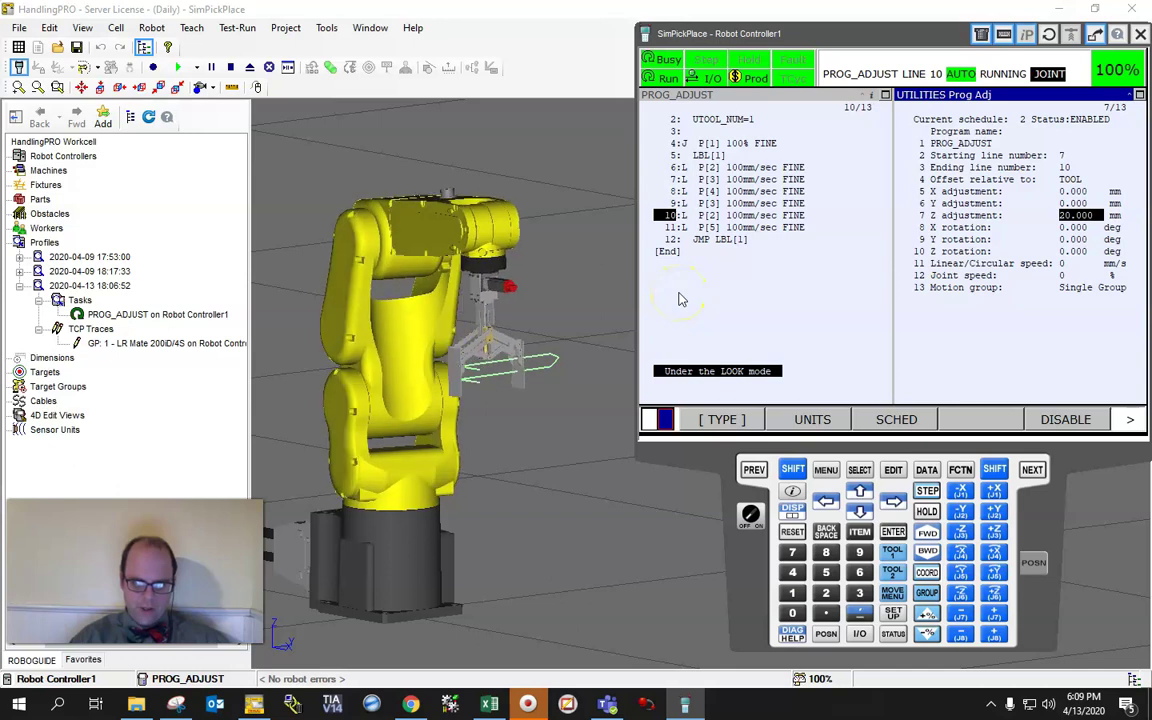
left_click(540, 382)
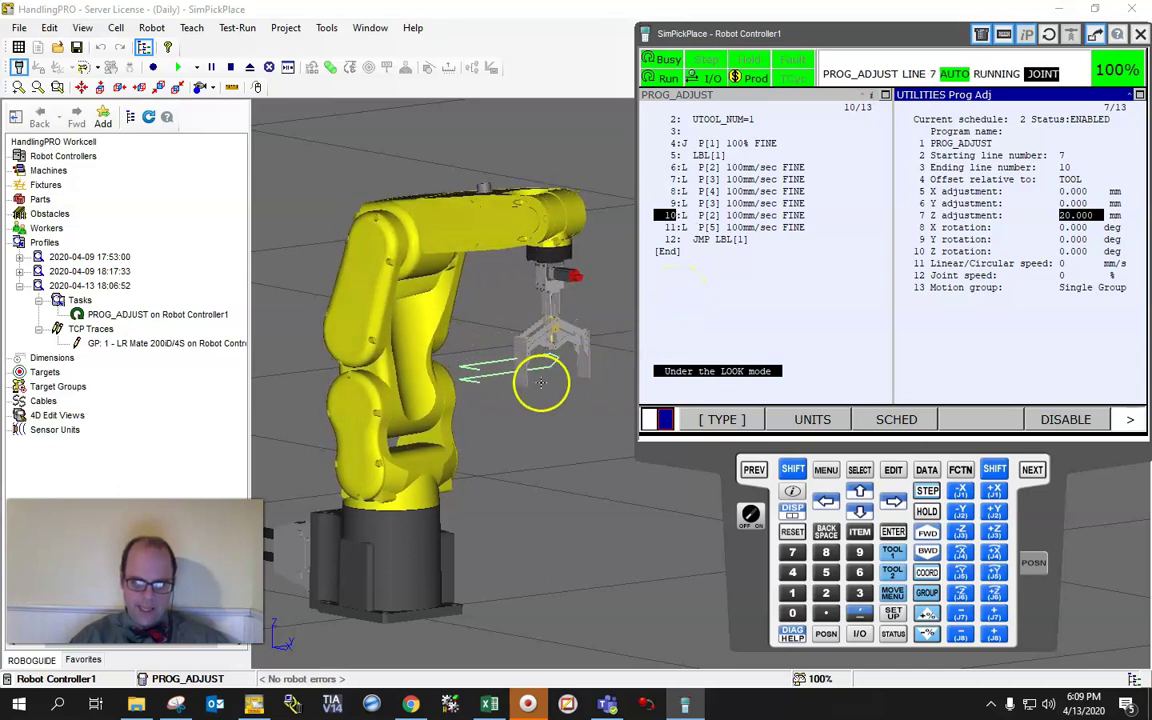
left_click(684, 232)
left_click(557, 364)
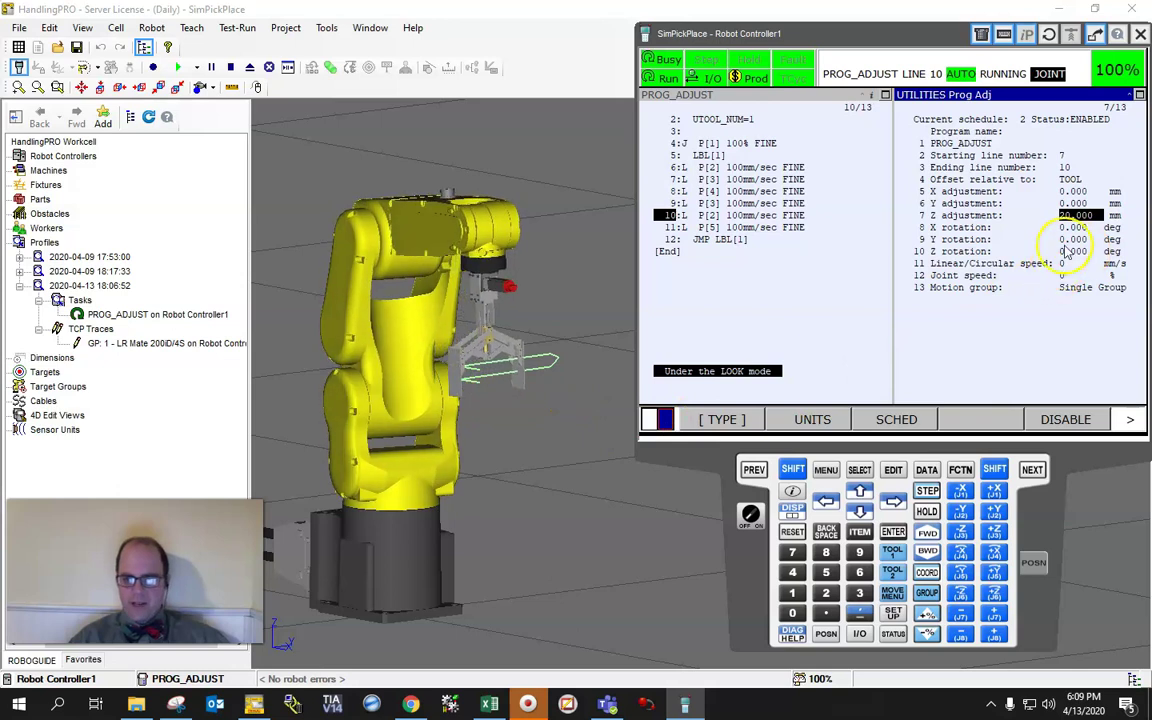
Disable schedule 2 and set its Z adjustment to -20 mm
left_click(1068, 421)
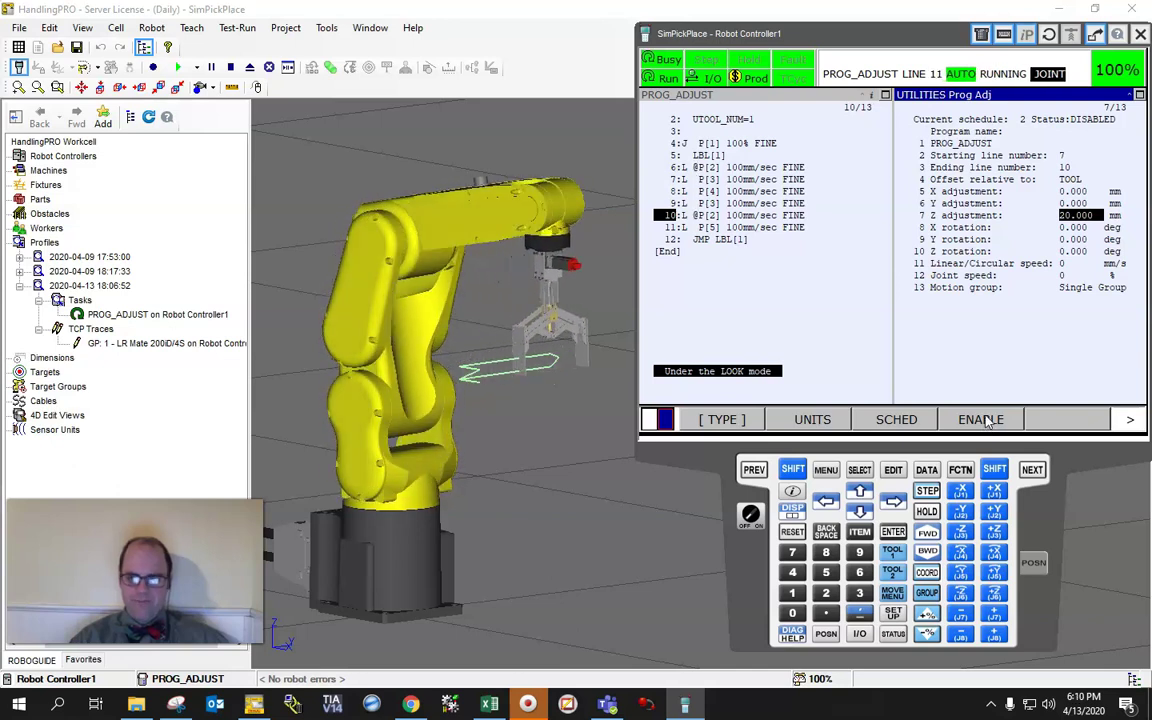
left_click(1014, 407)
left_click(1072, 216)
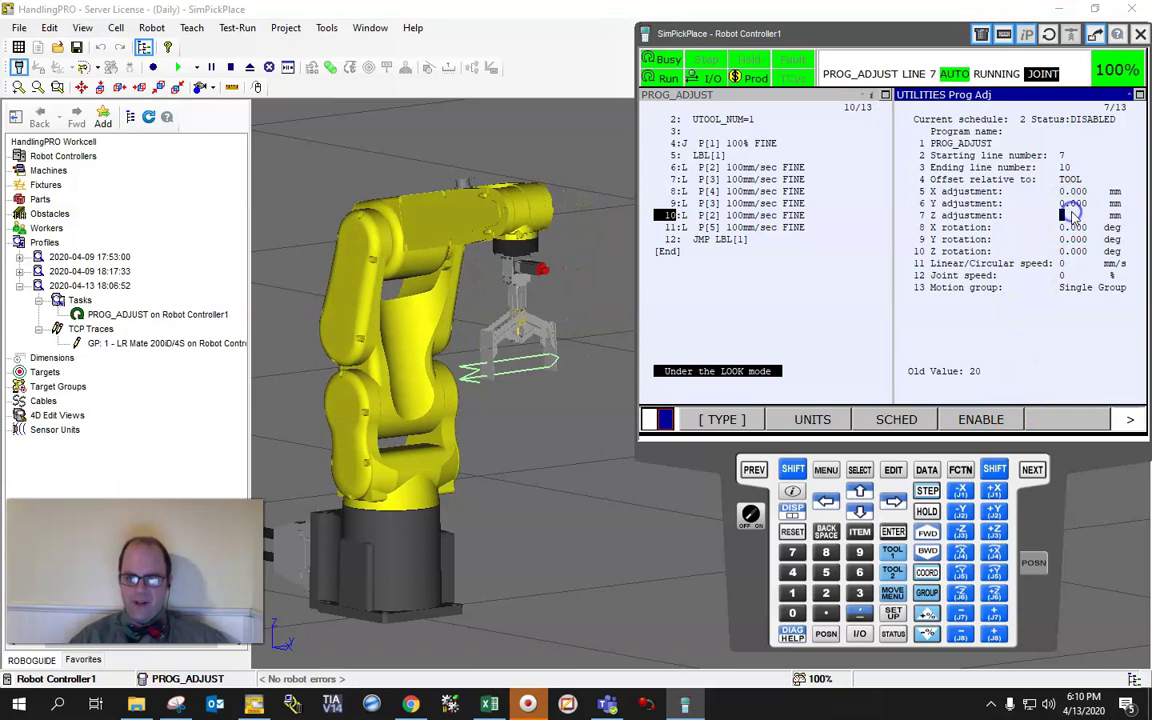
type("-20")
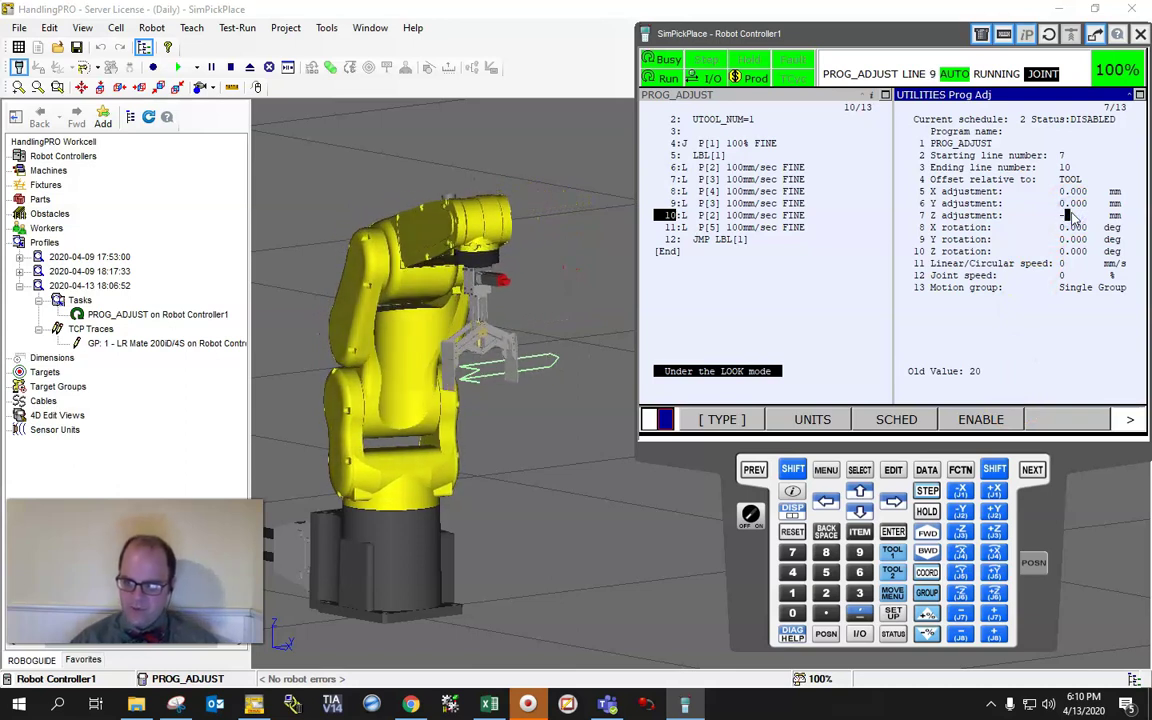
key("Return")
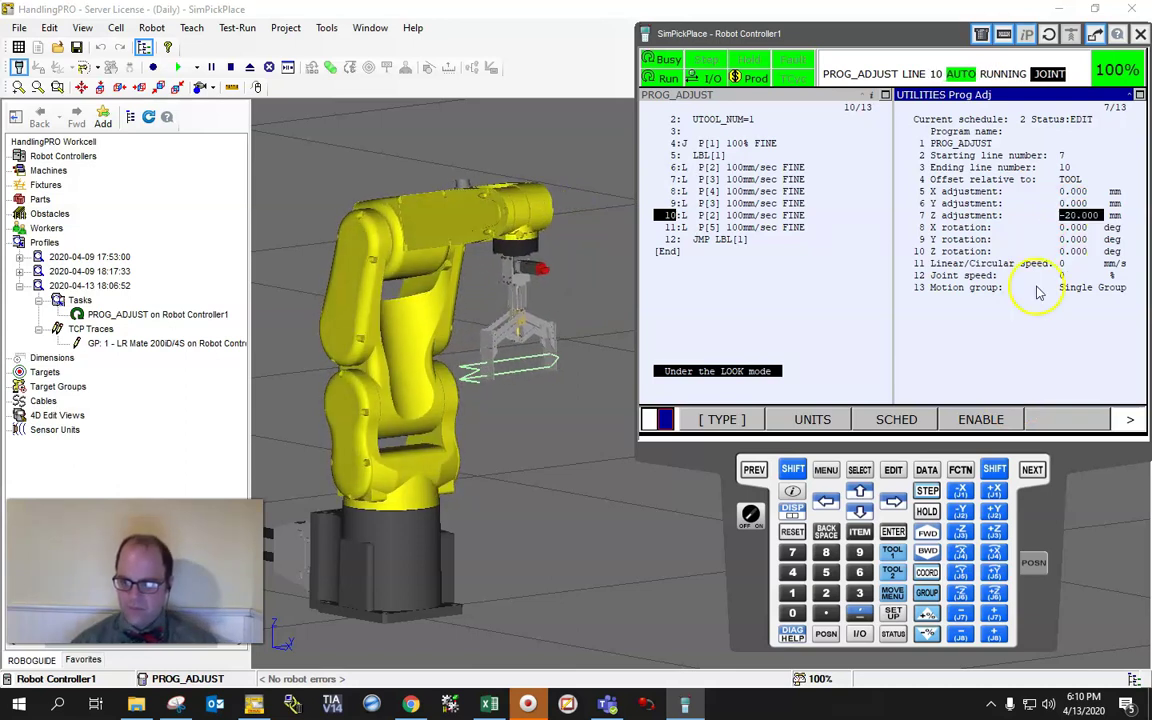
Set the Y rotation of schedule 2 to the maximum of 0.5 degrees and enable the schedule
left_click(1072, 228)
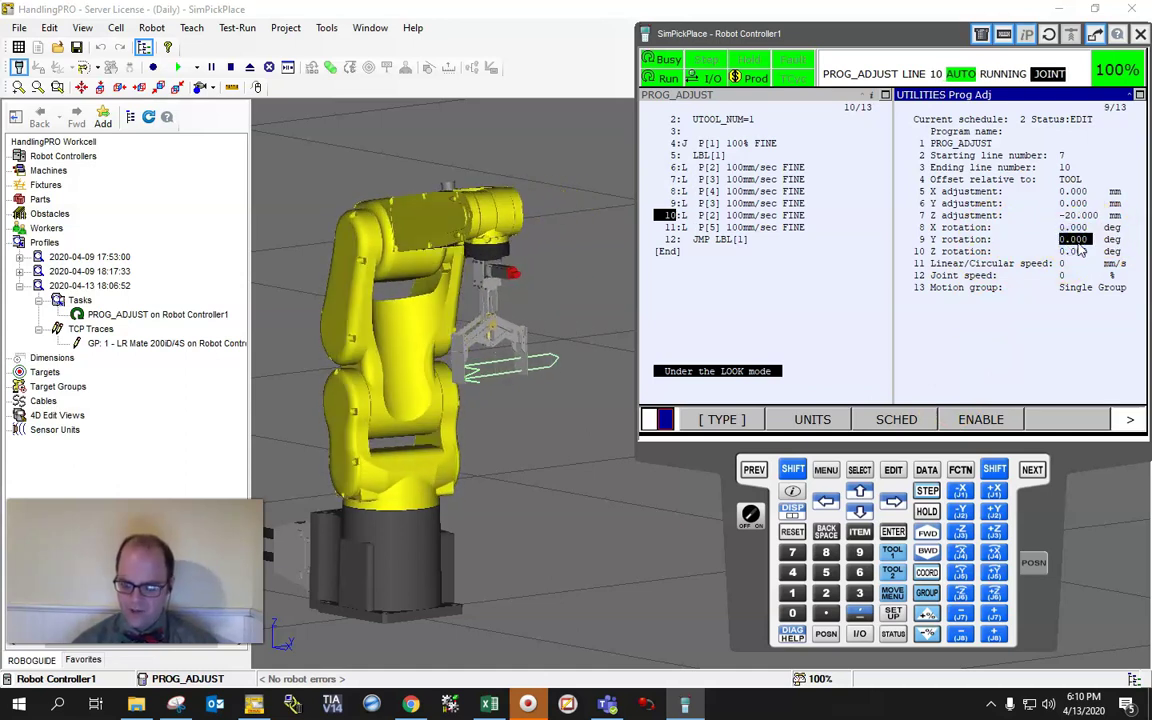
type("15")
key("Return")
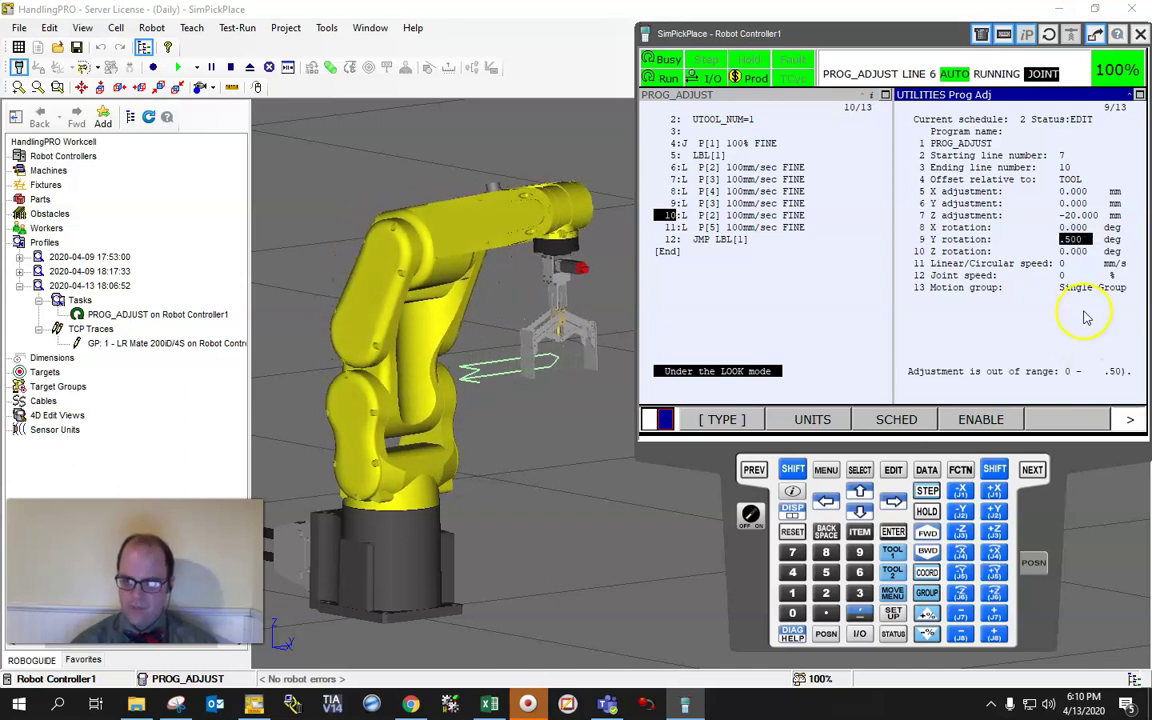
left_click(1062, 263)
left_click(989, 294)
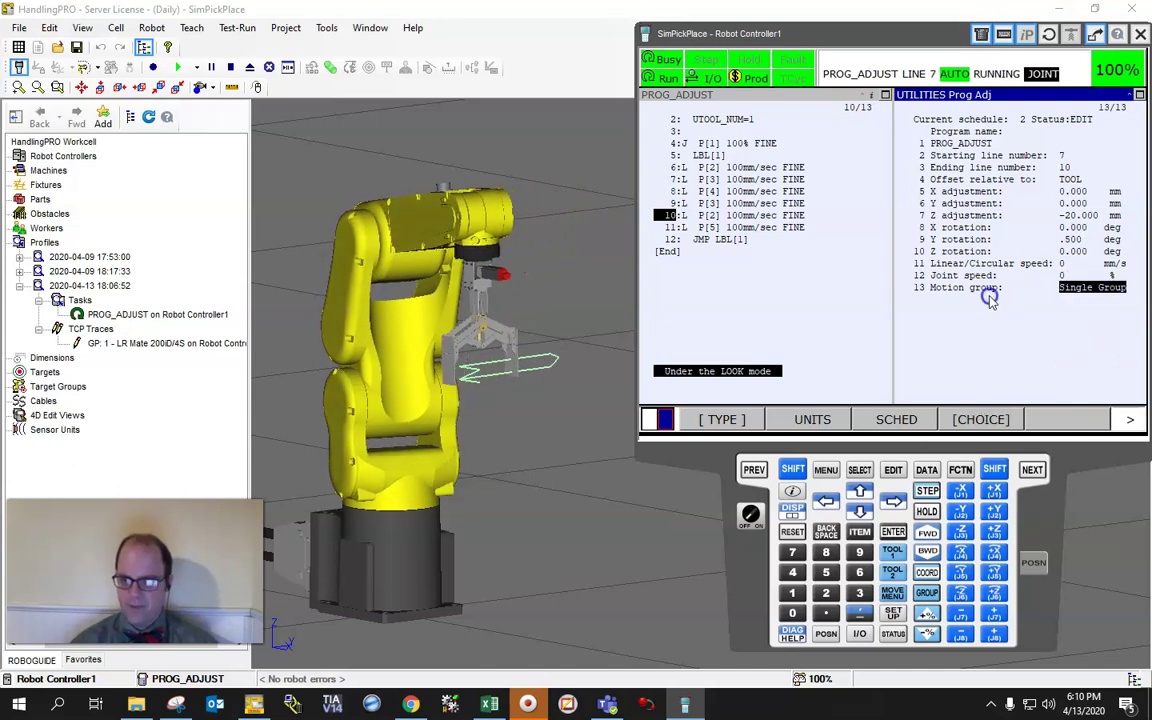
left_click(1070, 242)
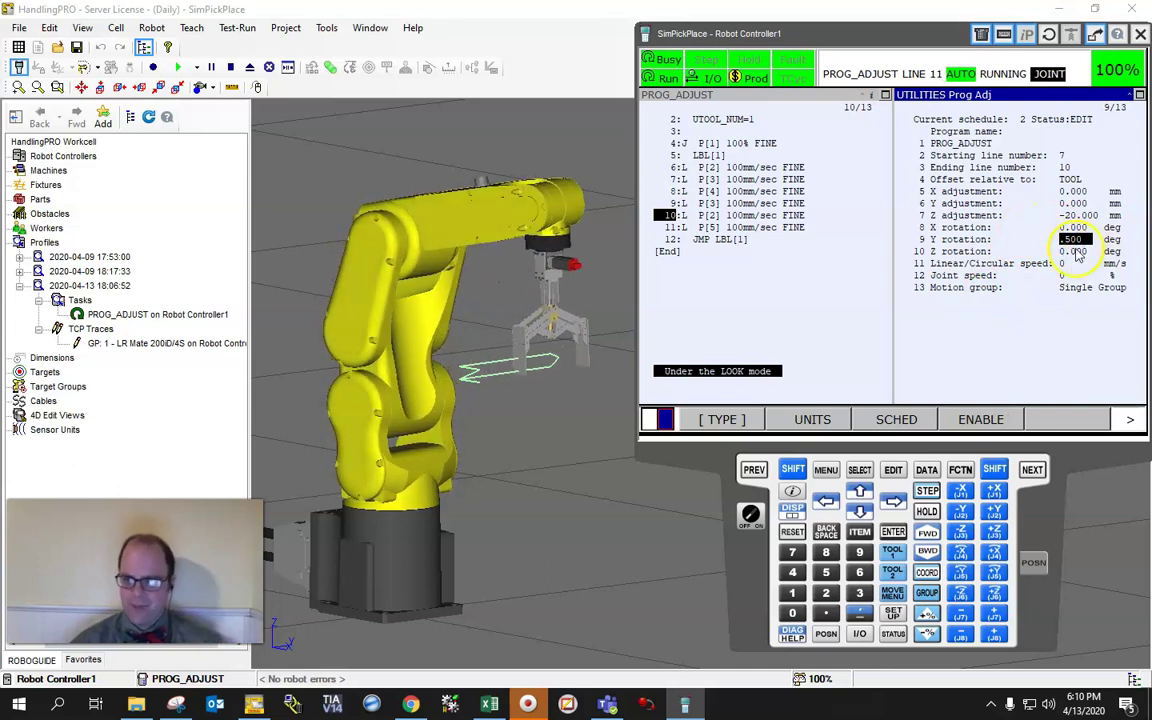
left_click(1008, 318)
left_click(975, 420)
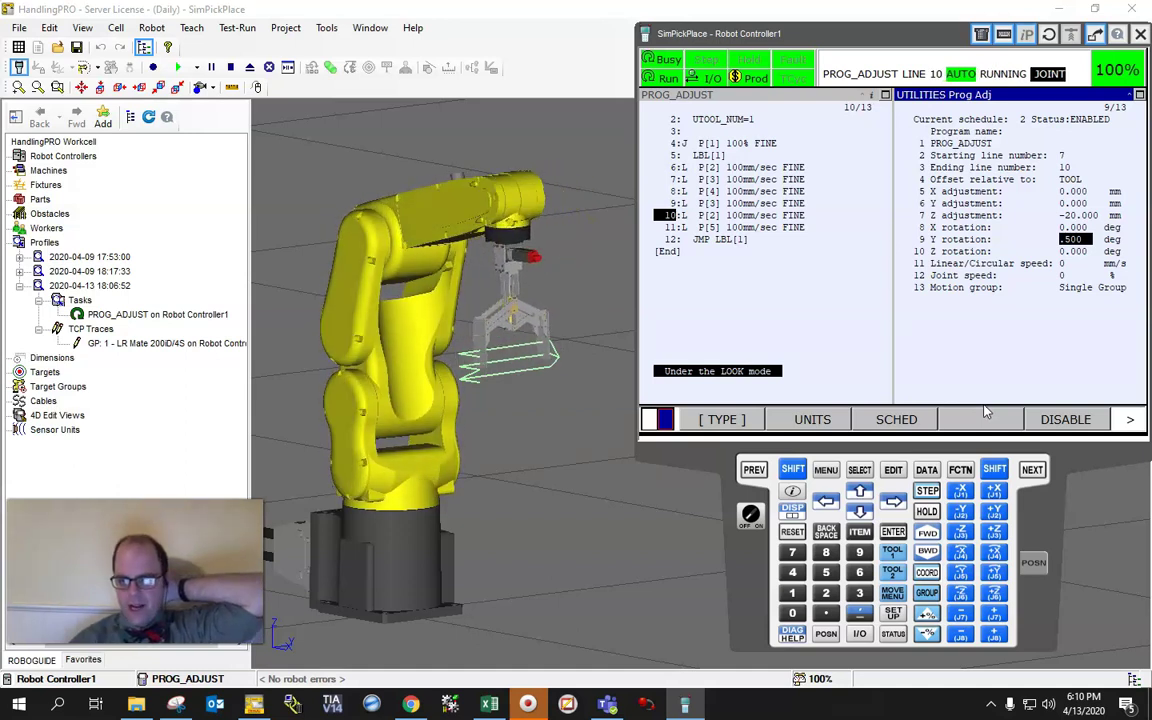
Set the X adjustment to 20 mm, re-enable schedule 2 and inspect the traced tool path in the 3D view
left_click(1078, 203)
left_click(1075, 191)
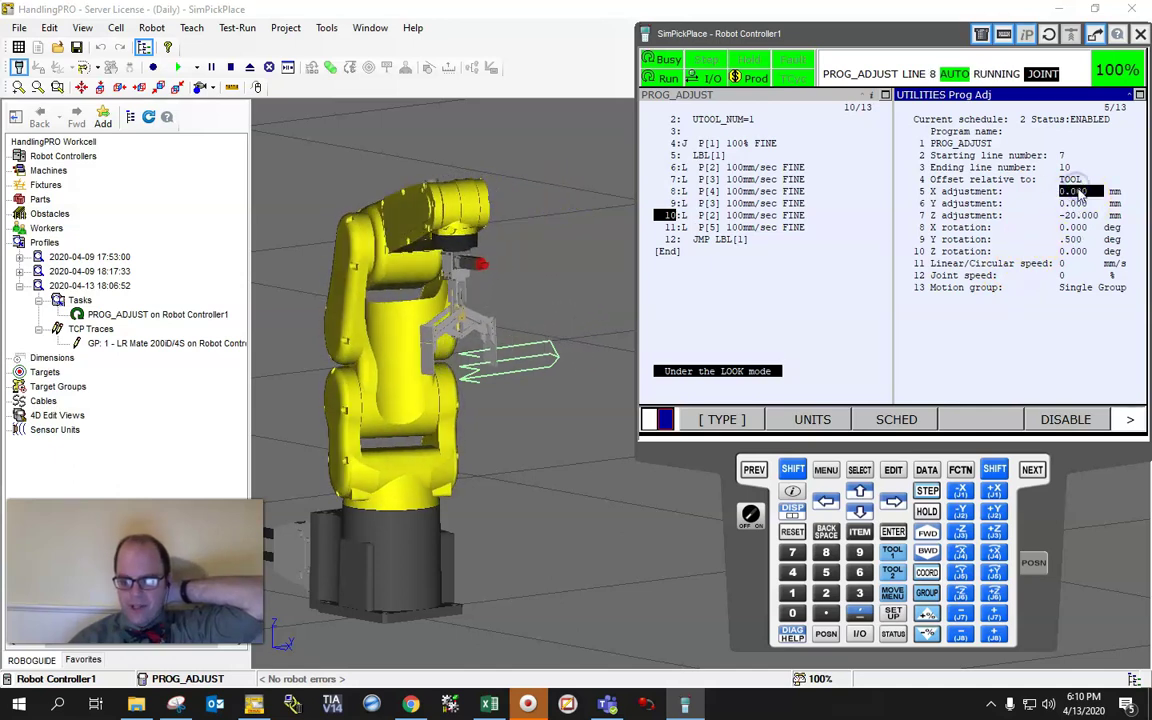
key("Return")
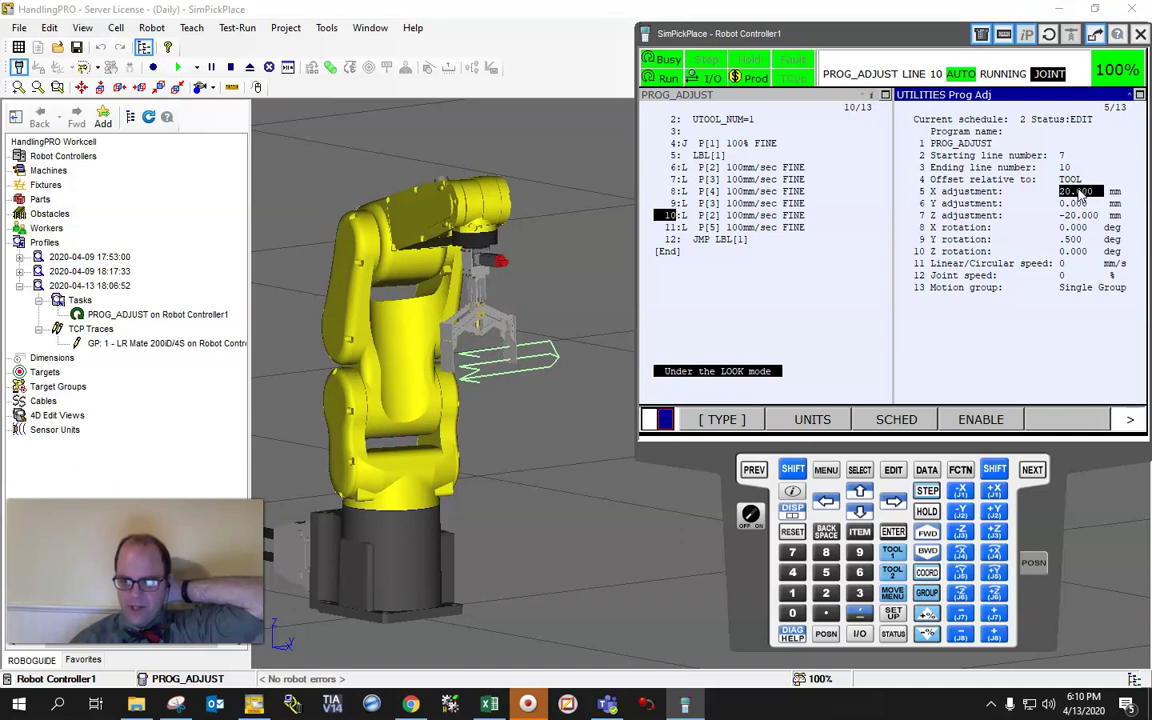
left_click(985, 417)
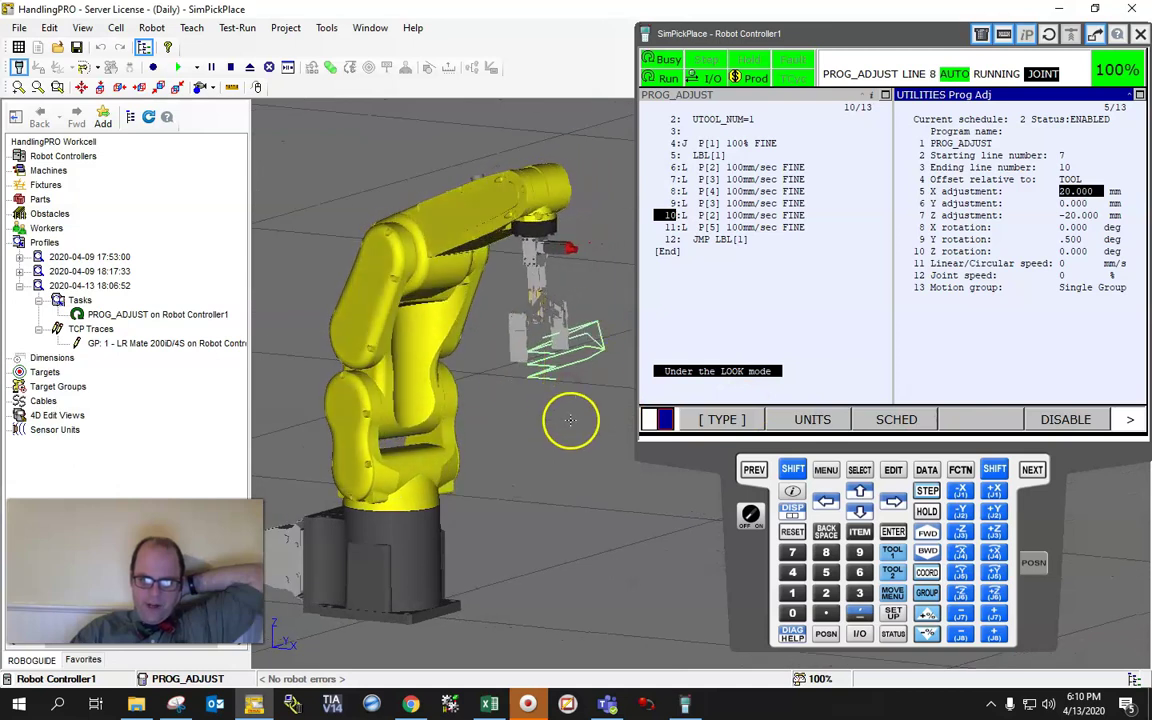
right_click_drag(571, 420, 486, 439)
Disable adjustment schedule 2 so the original positions are restored
left_click(1075, 190)
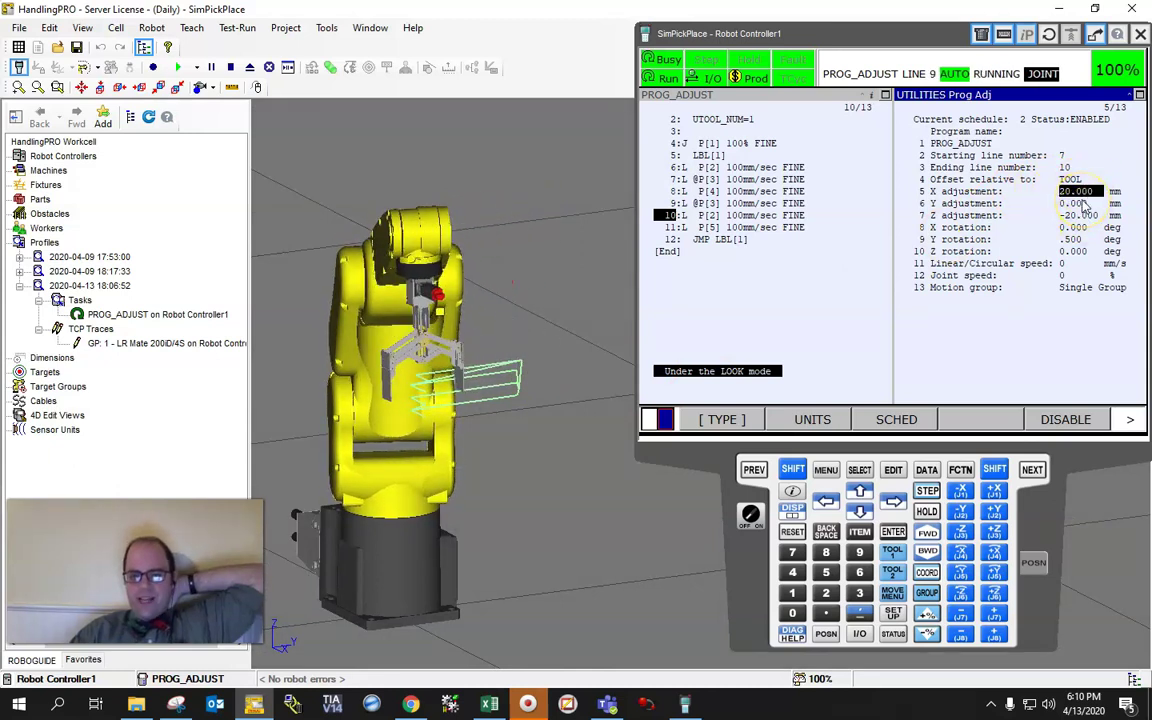
left_click(1083, 203)
left_click(1060, 419)
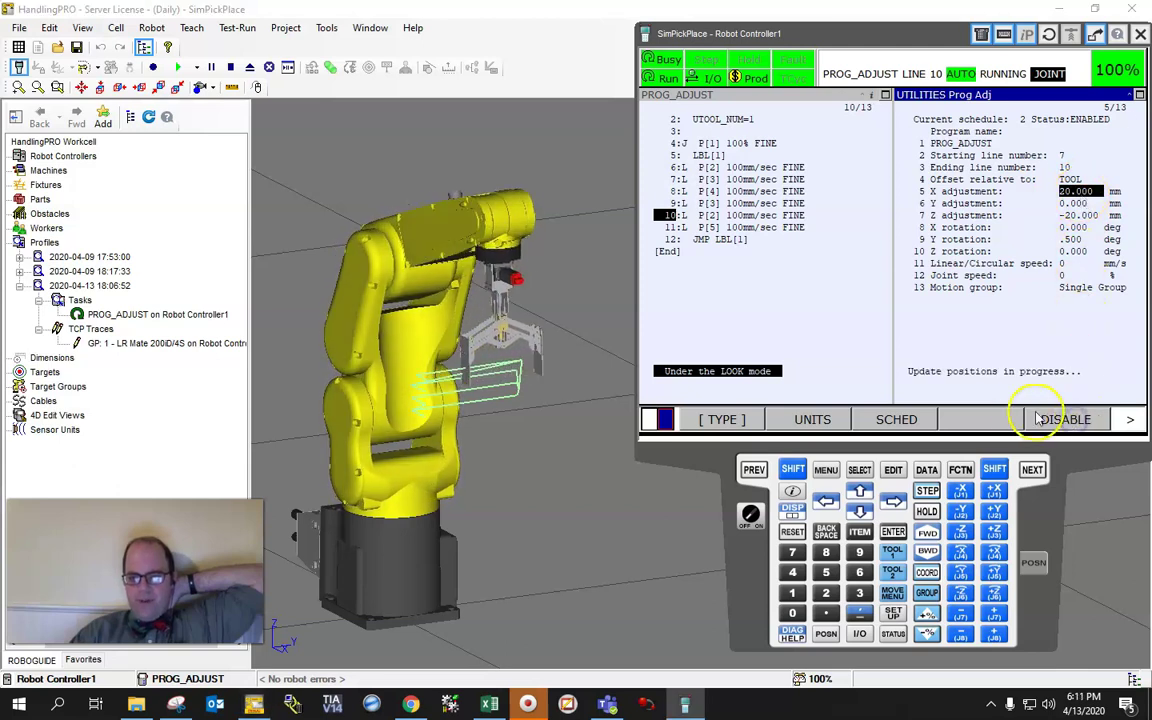
Return to the list of Program Adjust schedules and abort the running PROG_ADJUST program
left_click(908, 420)
left_click(968, 160)
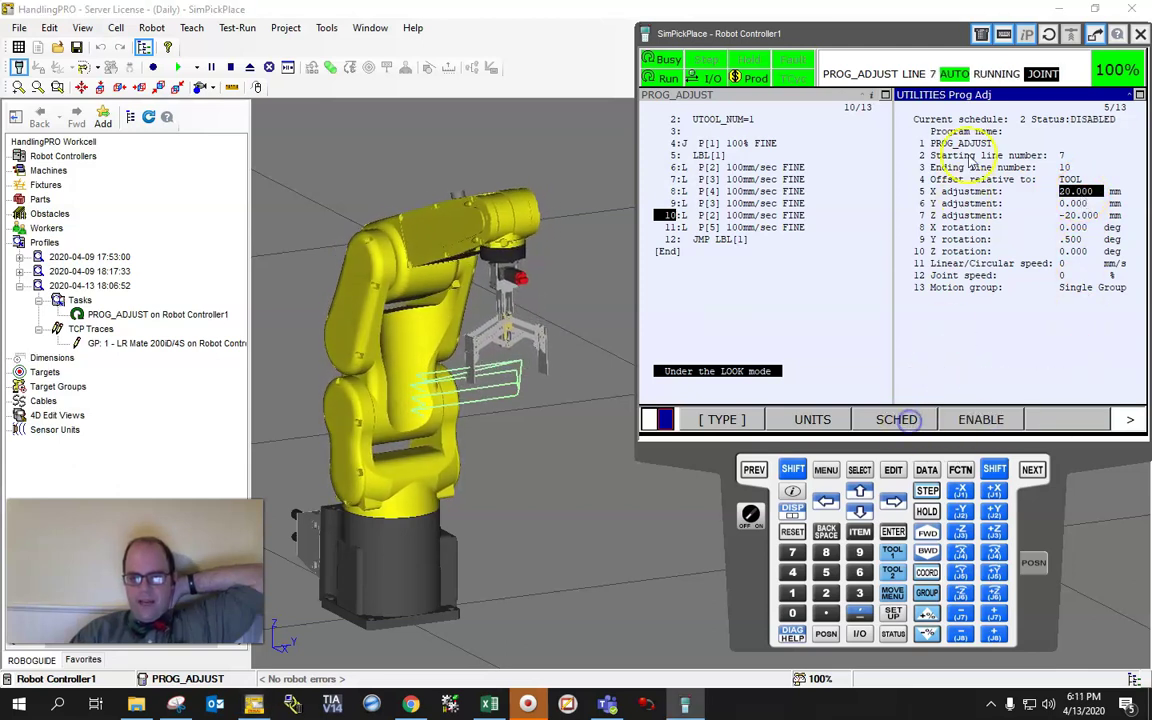
left_click(896, 419)
left_click(755, 470)
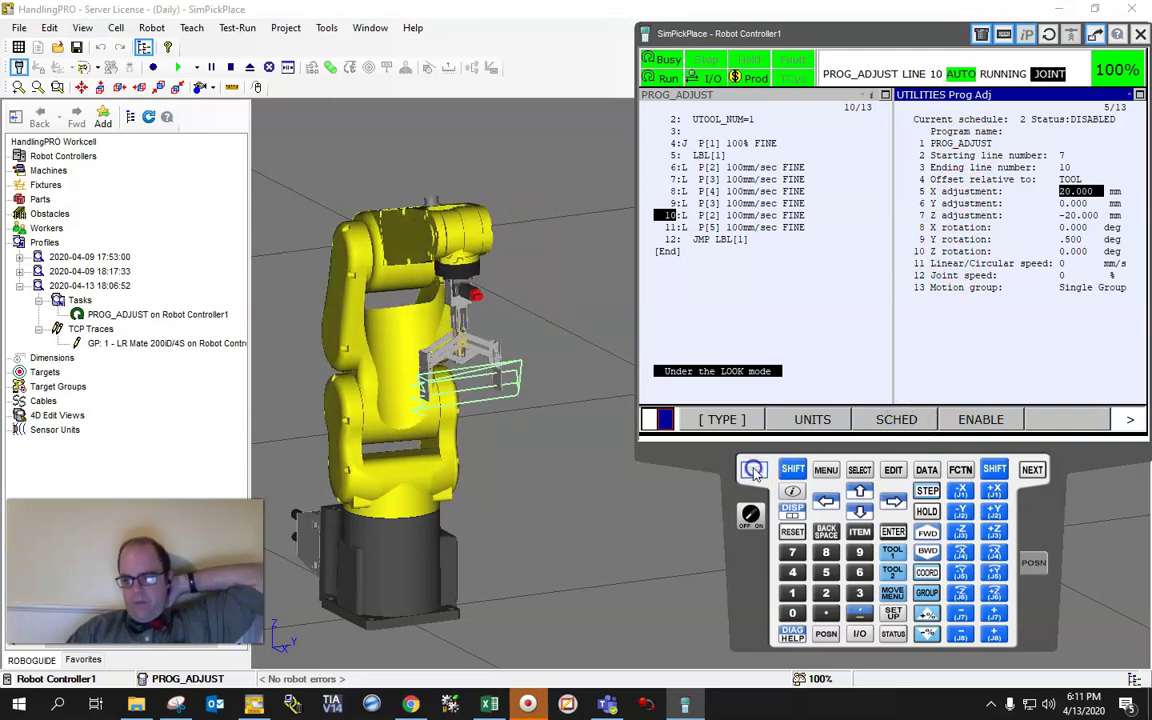
left_click(755, 472)
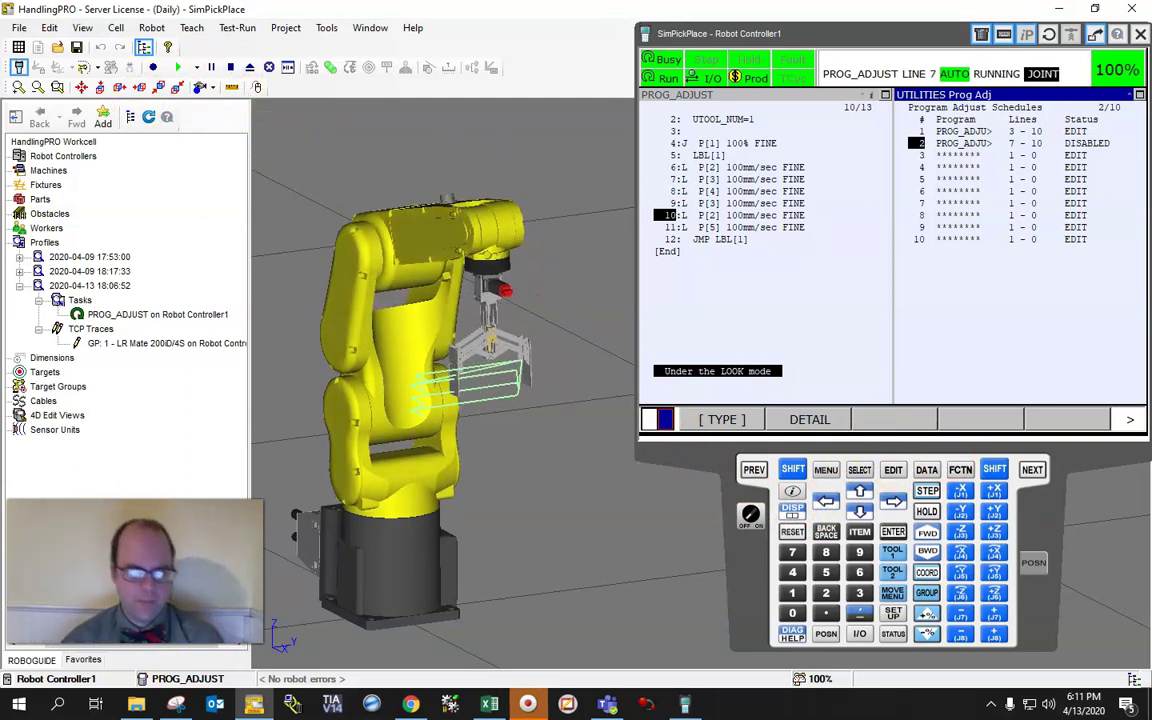
left_click(230, 67)
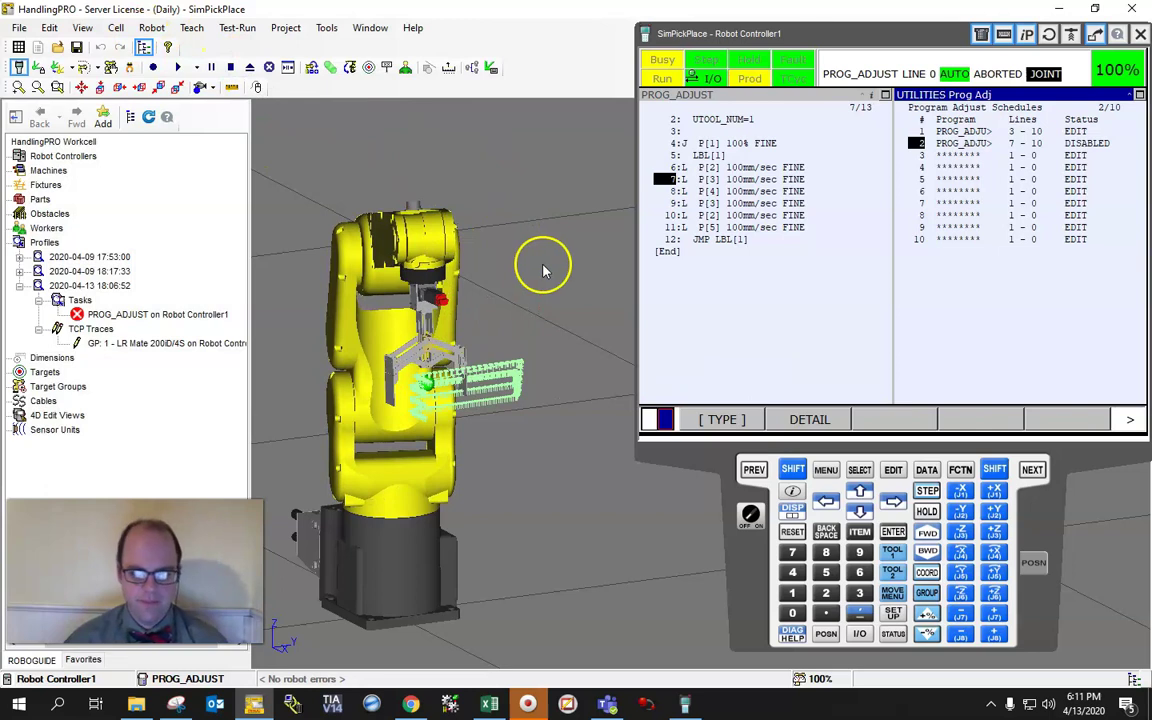
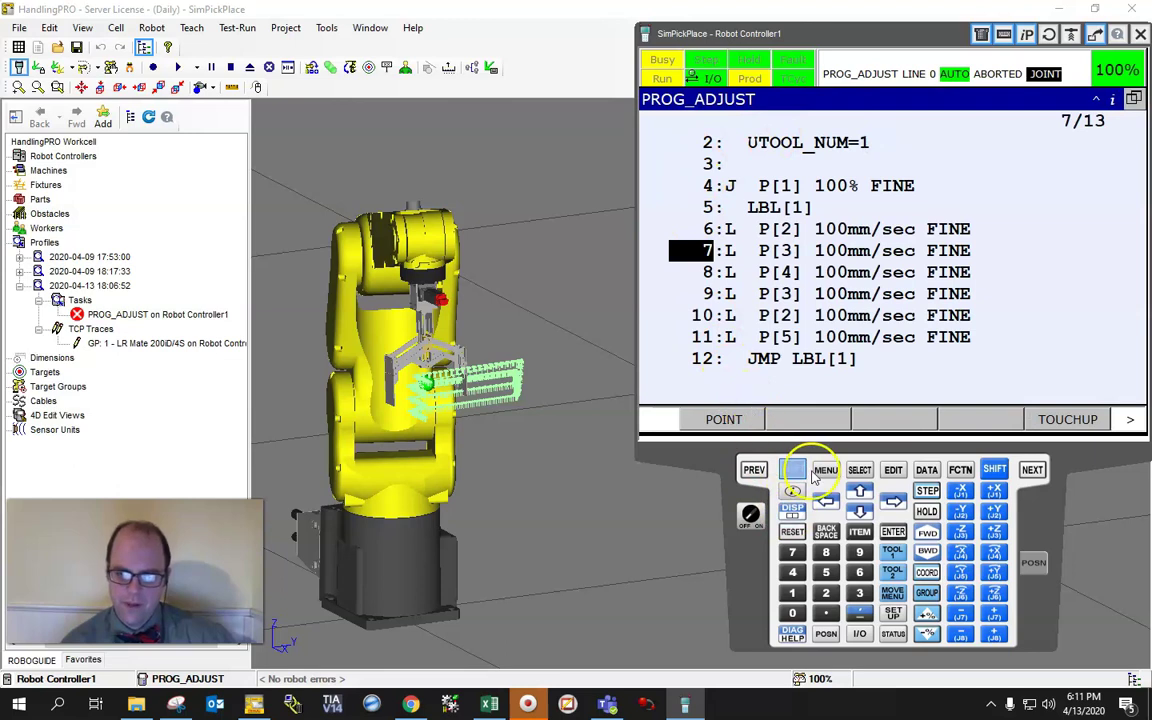
In the Prog Select setup, disable the check when run option of the At home check
left_click(822, 470)
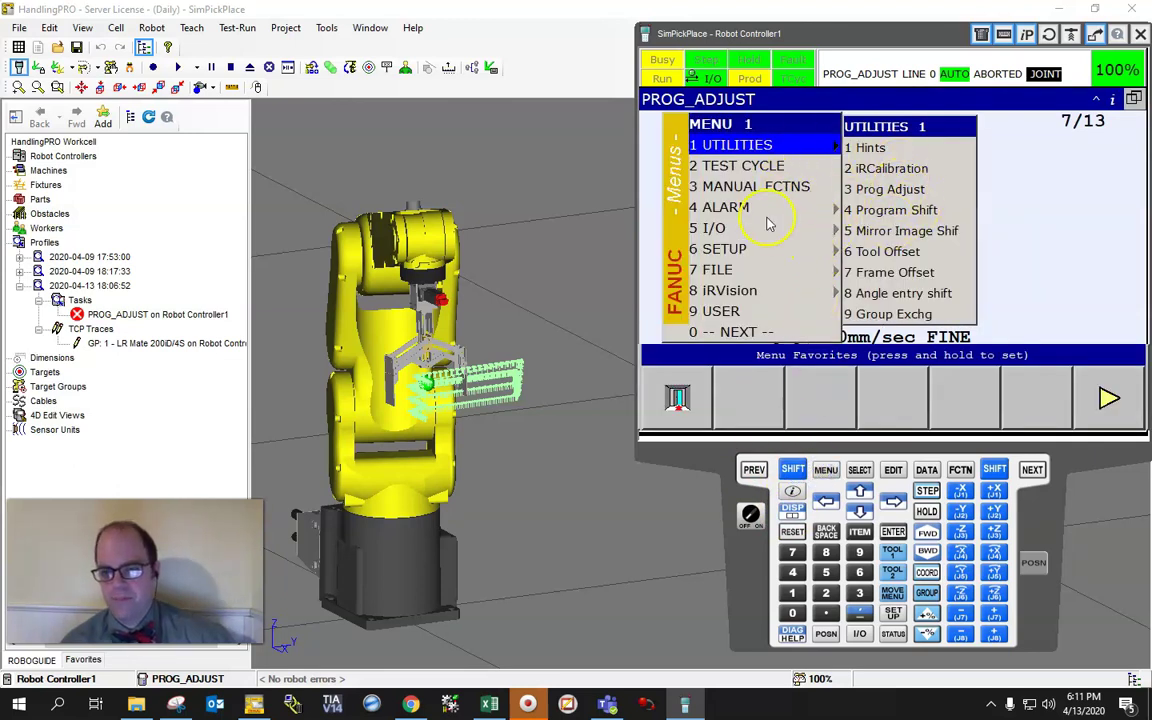
left_click(755, 248)
left_click(898, 150)
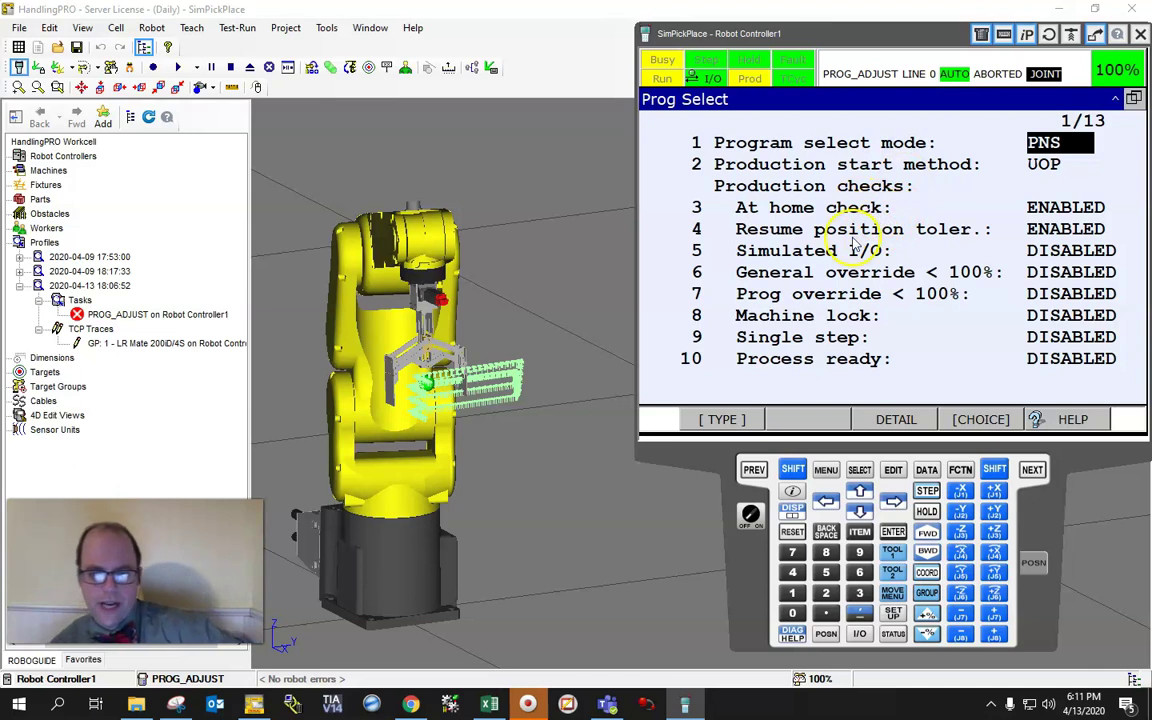
left_click(902, 216)
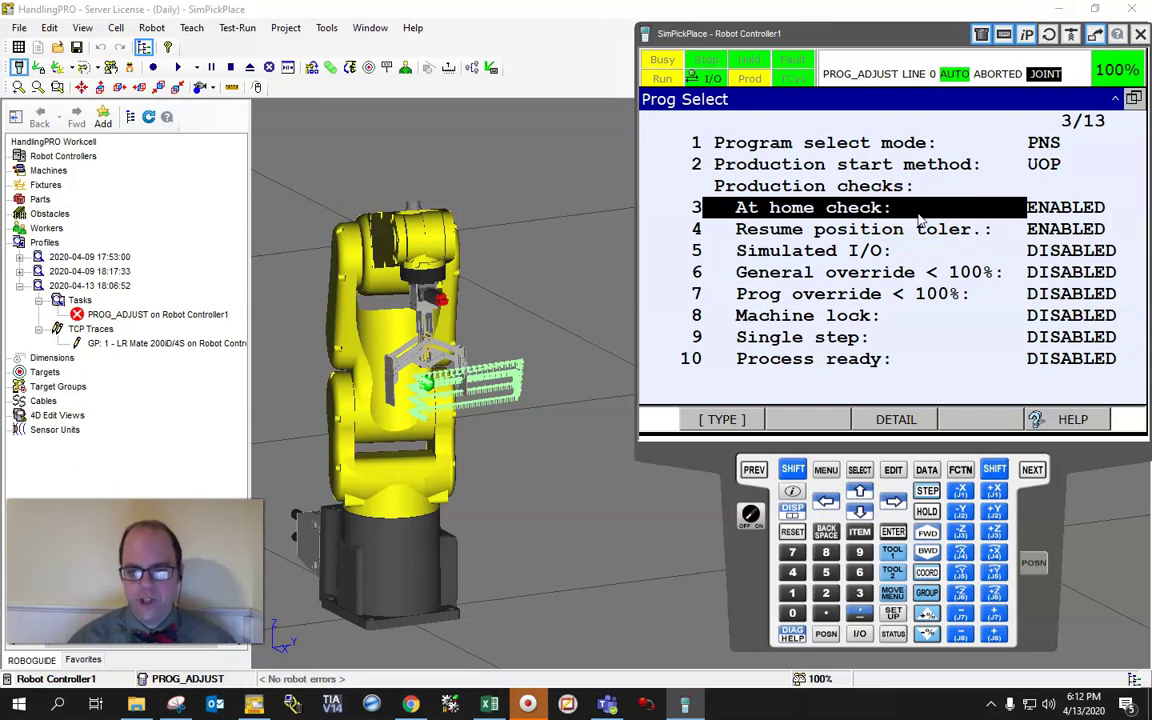
left_click(914, 414)
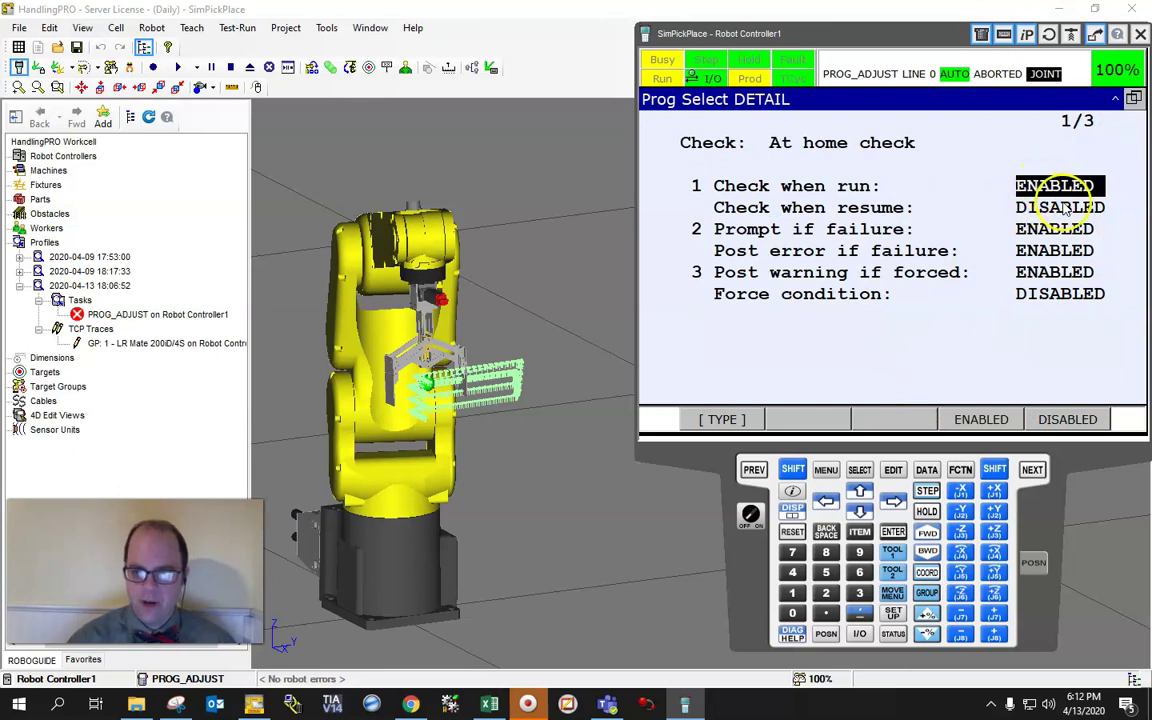
left_click(1050, 420)
Review the other At home check settings, including the failure prompt and the force condition
left_click(912, 229)
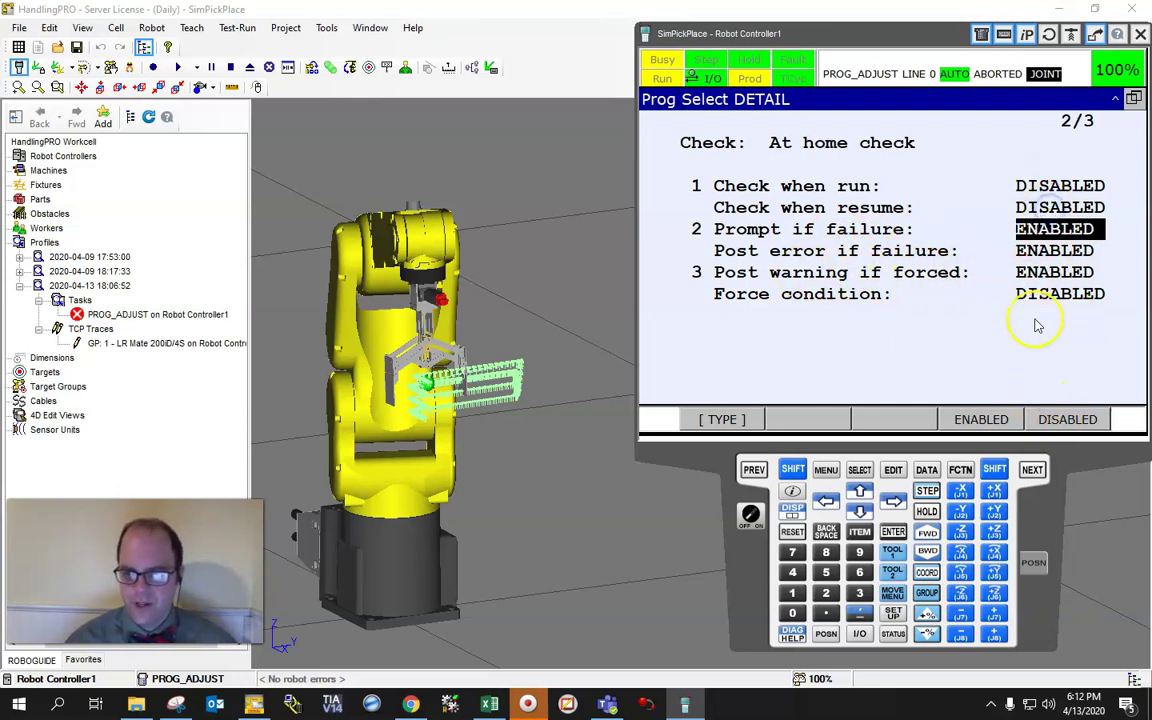
left_click(1050, 186)
left_click(1040, 207)
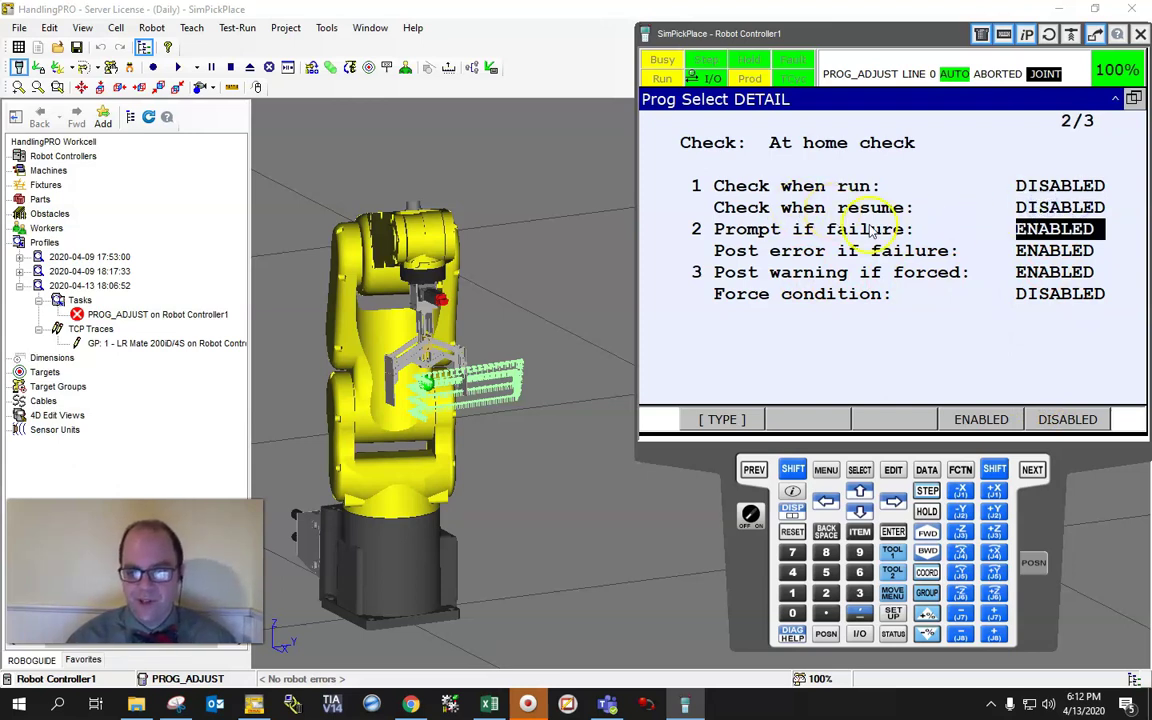
left_click(1036, 298)
left_click(1044, 222)
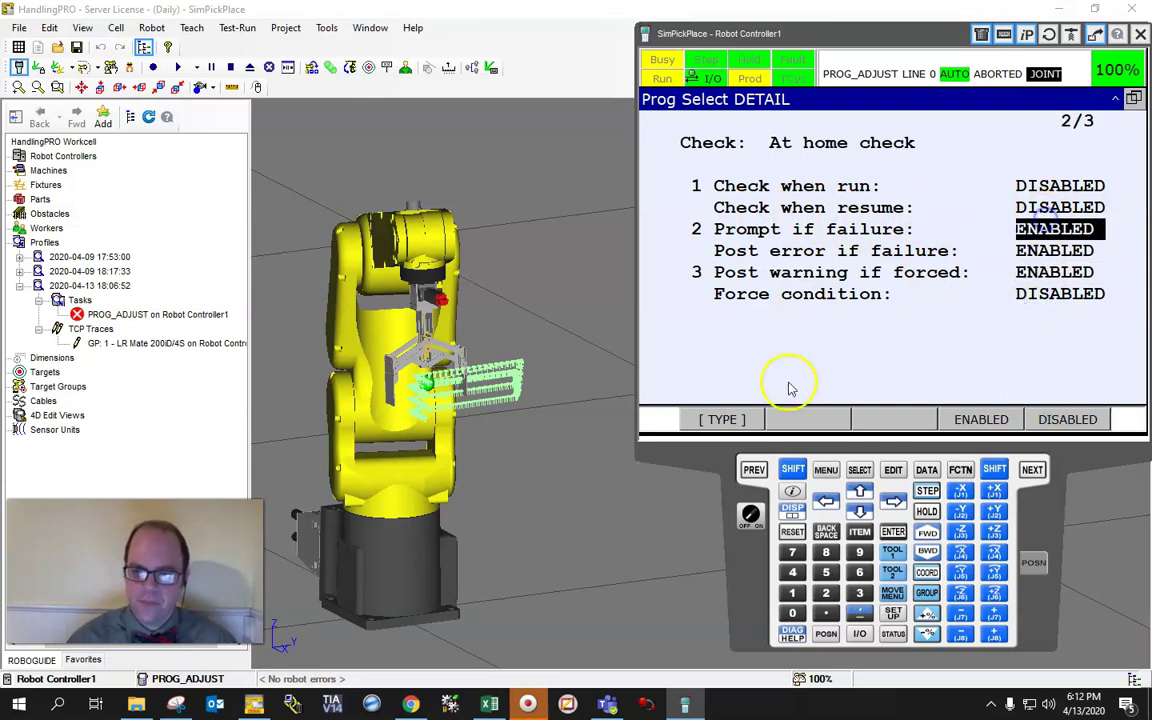
left_click(1036, 186)
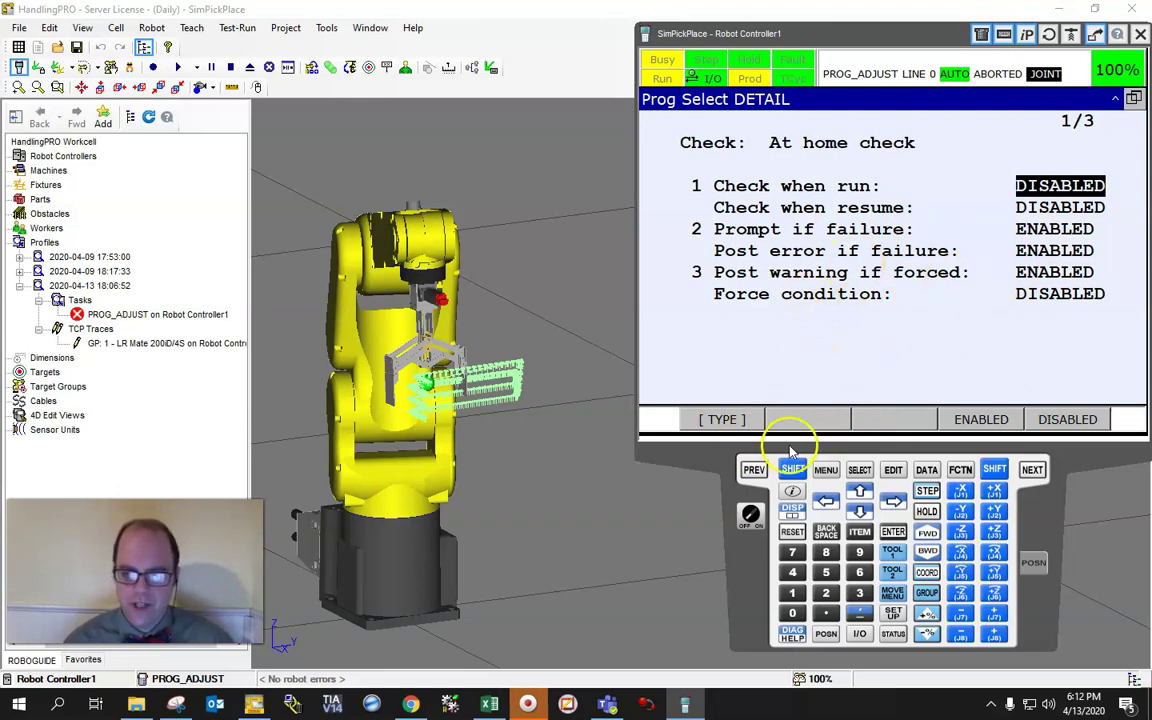
Open the details of reference position 1, home, in the Ref Position setup
left_click(826, 470)
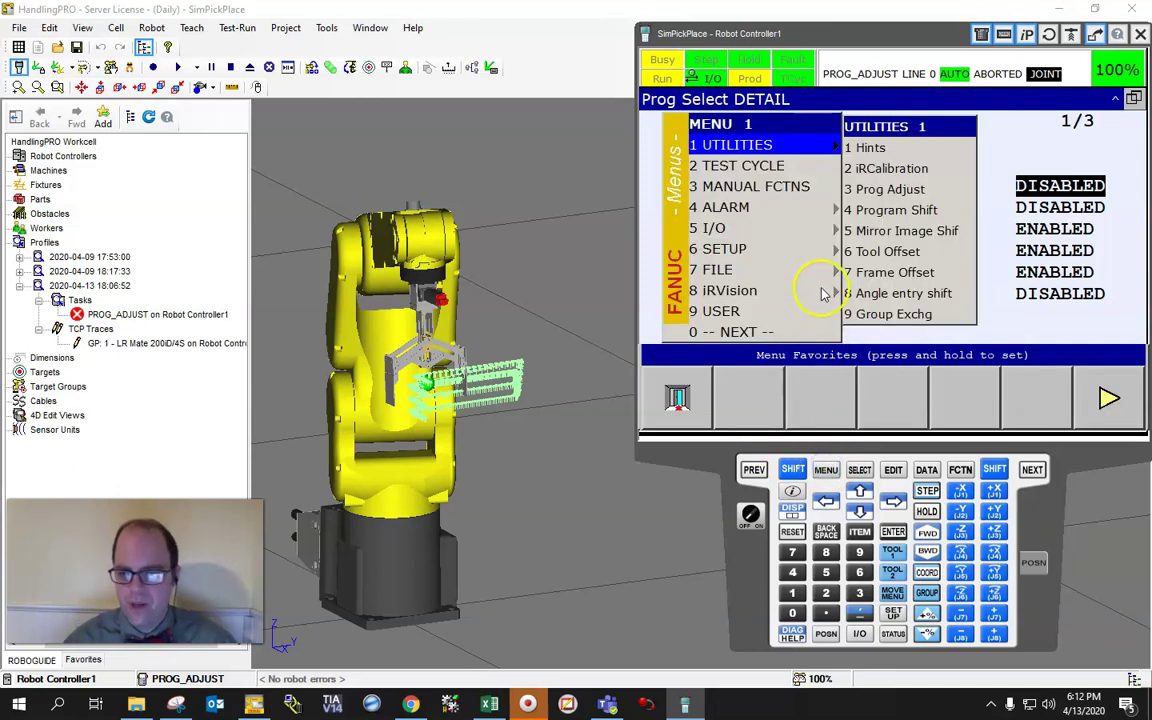
left_click(768, 233)
left_click(757, 251)
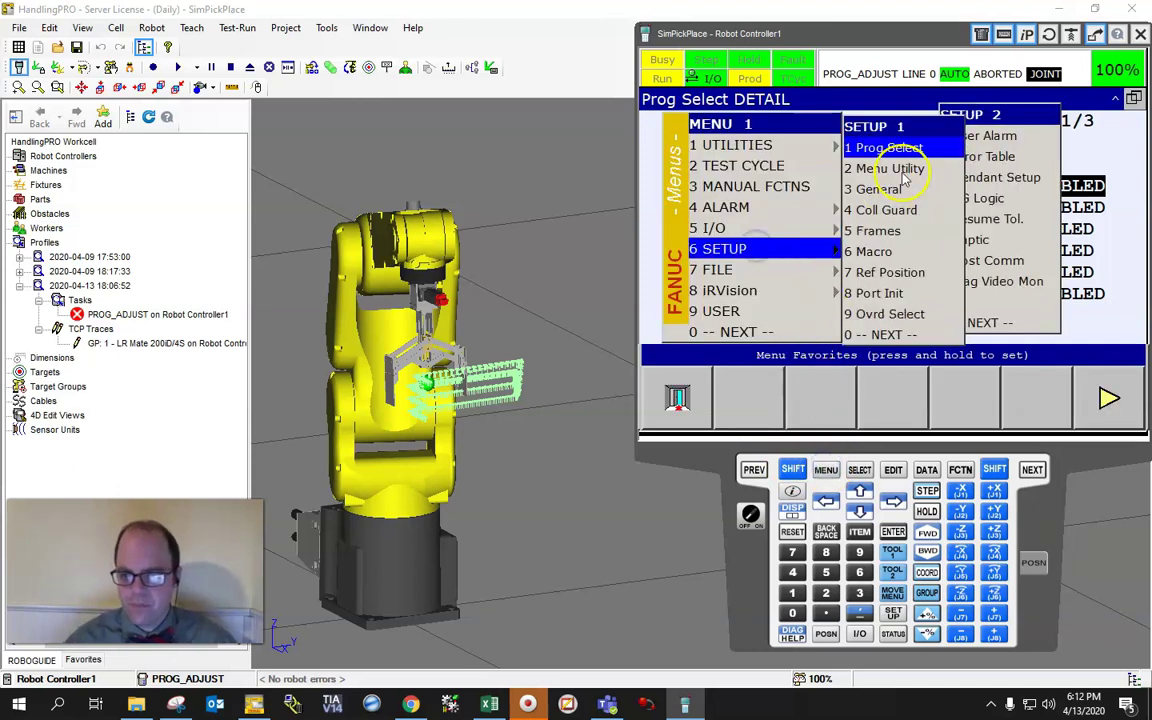
left_click(888, 272)
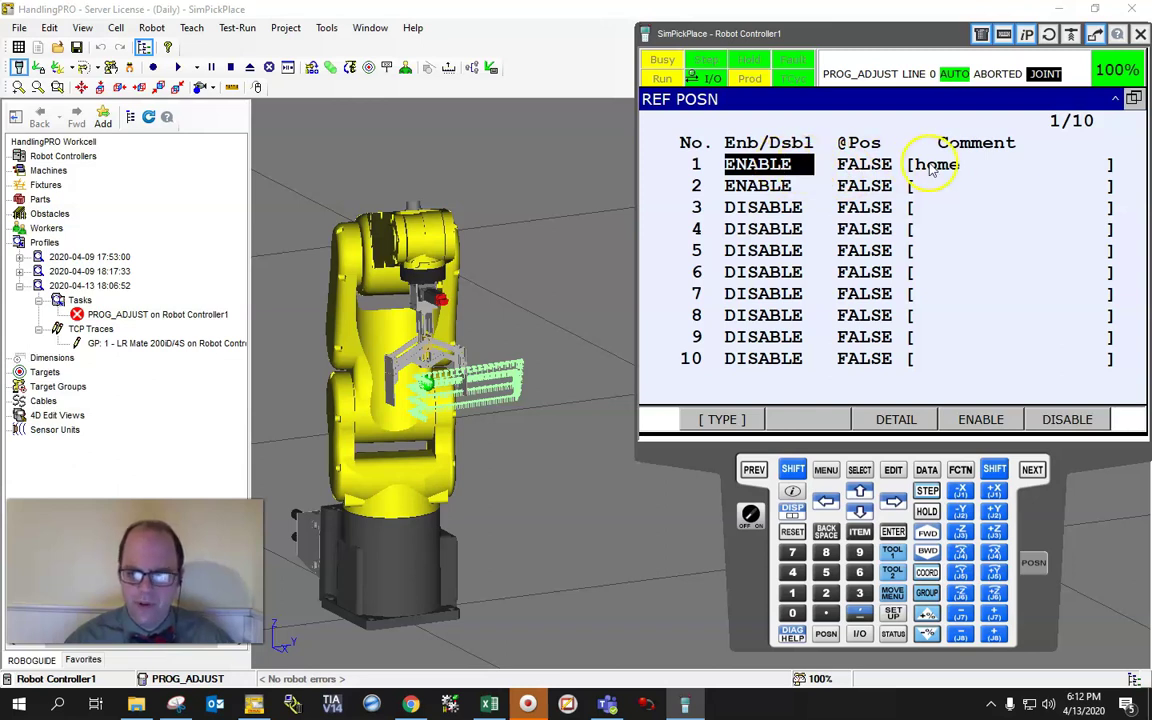
left_click(896, 419)
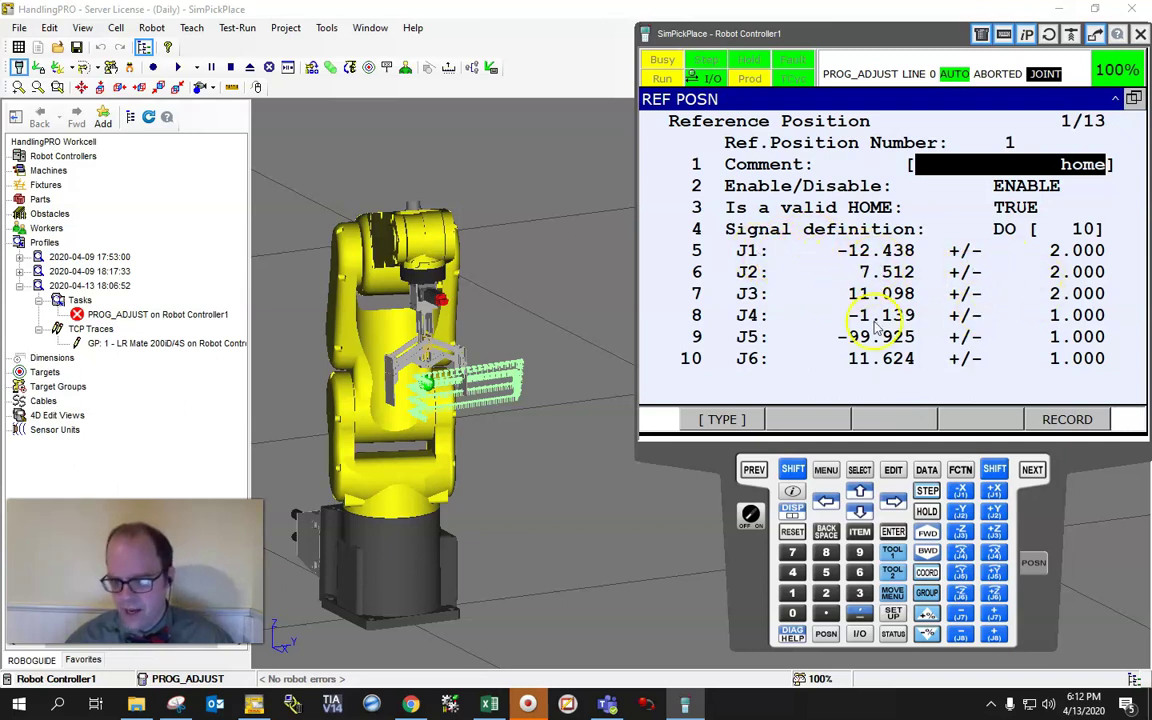
Switch the controller to T2 mode and move the robot's TCP along Y to about -13 mm
left_click(435, 390)
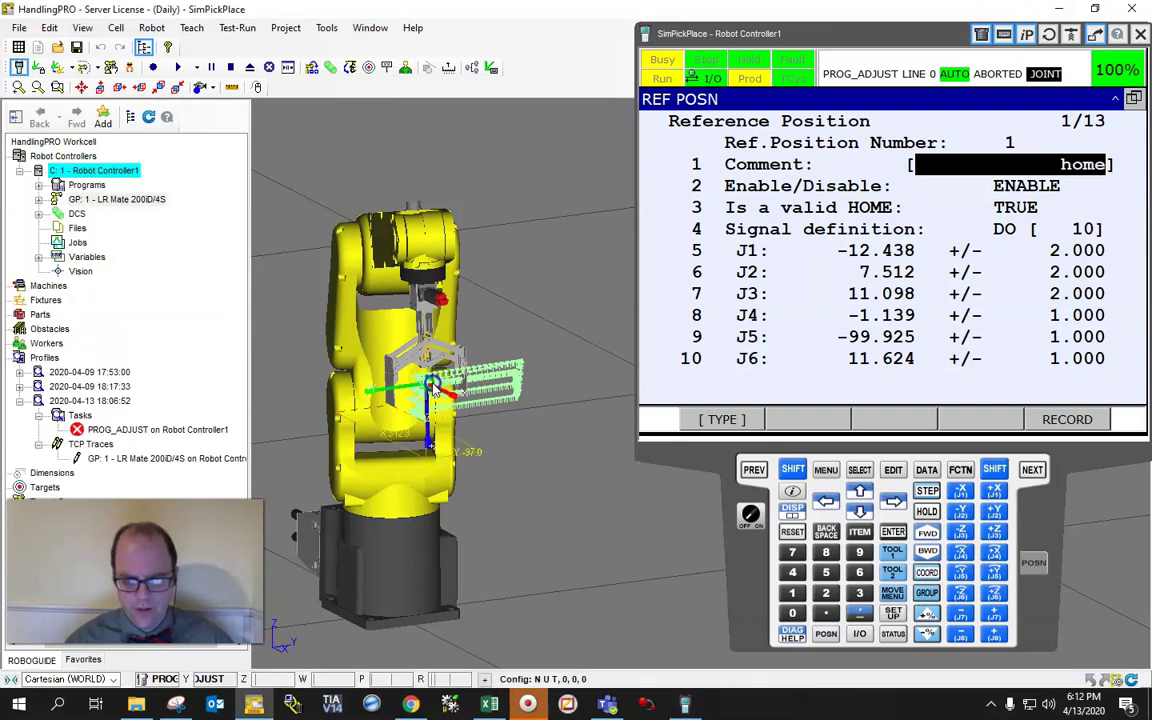
left_click(750, 512)
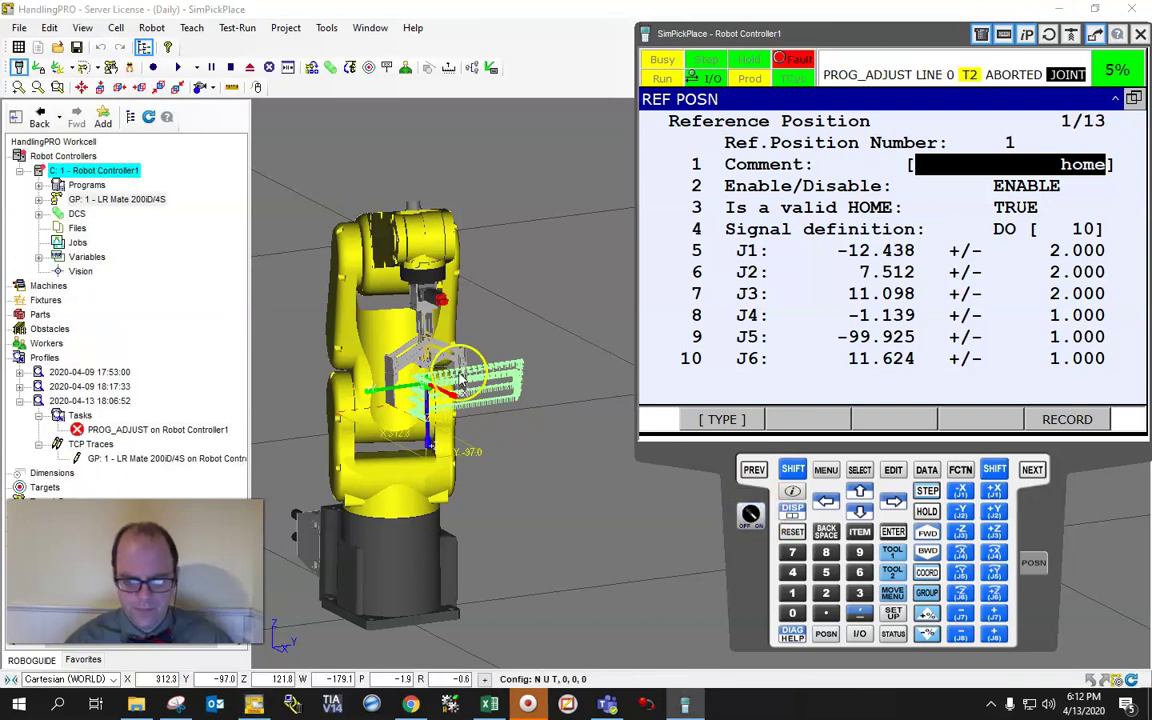
mouse_move(458, 383)
left_mouse_down()
mouse_move(437, 385)
mouse_move(457, 383)
left_mouse_up()
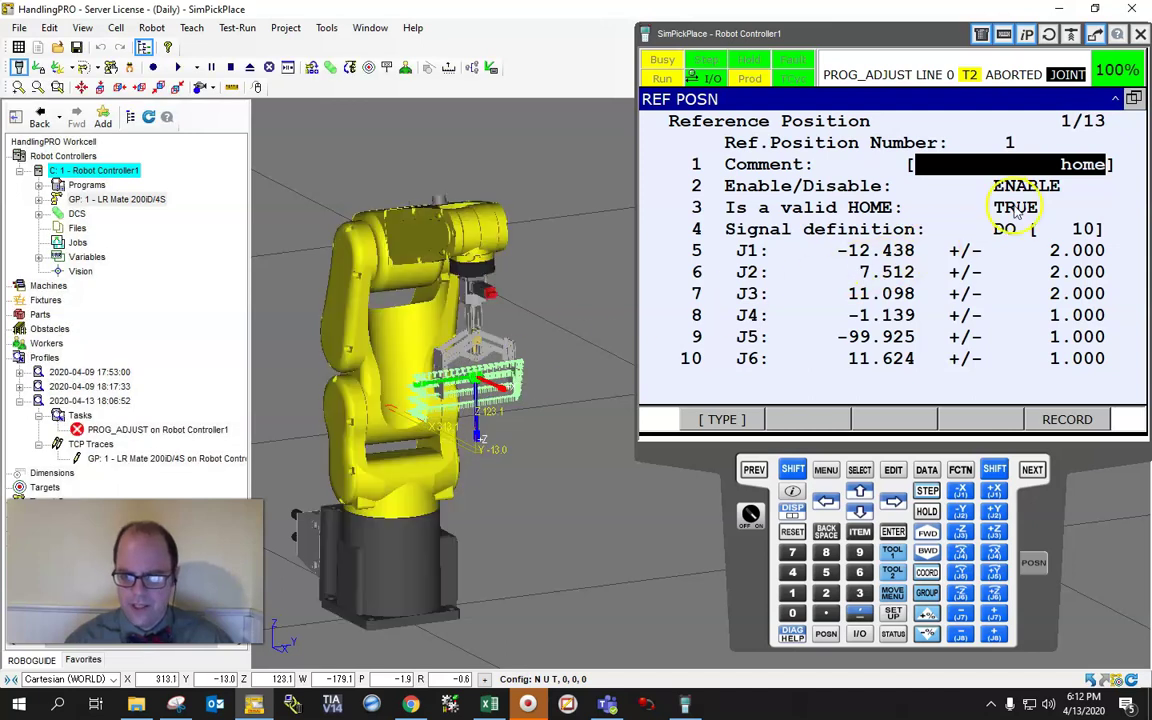
Return to the list of reference positions and nudge the robot's TCP along Y to about -15.5 mm
left_click(754, 469)
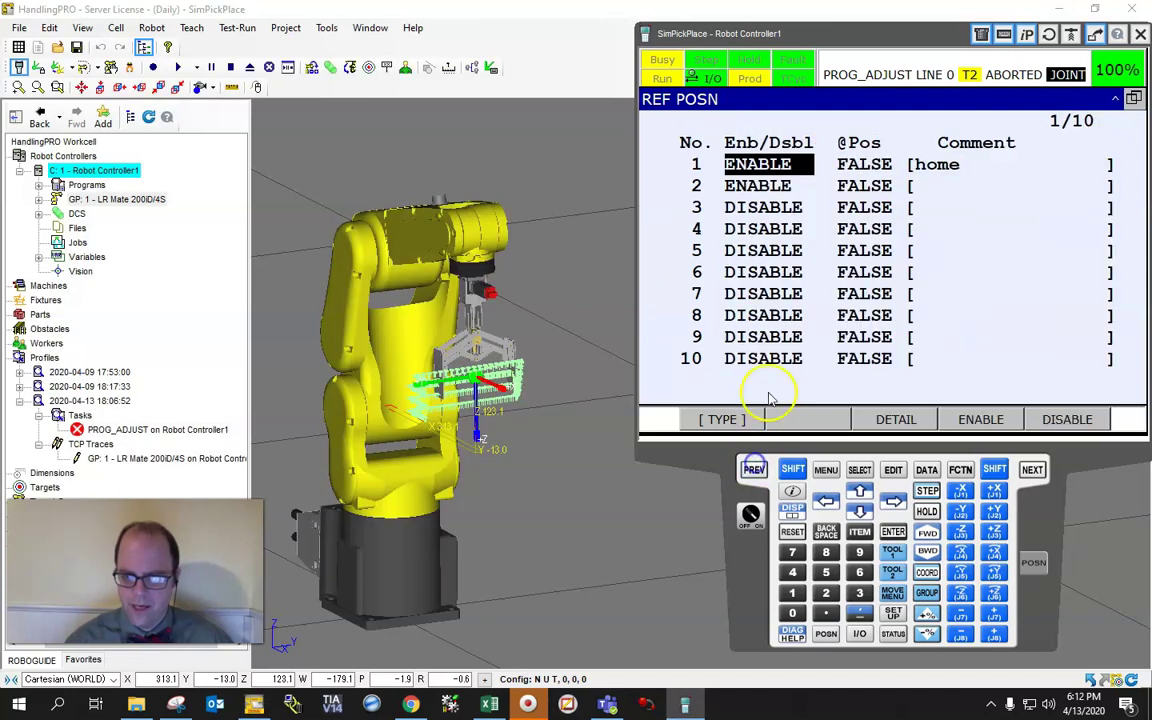
left_click(451, 387)
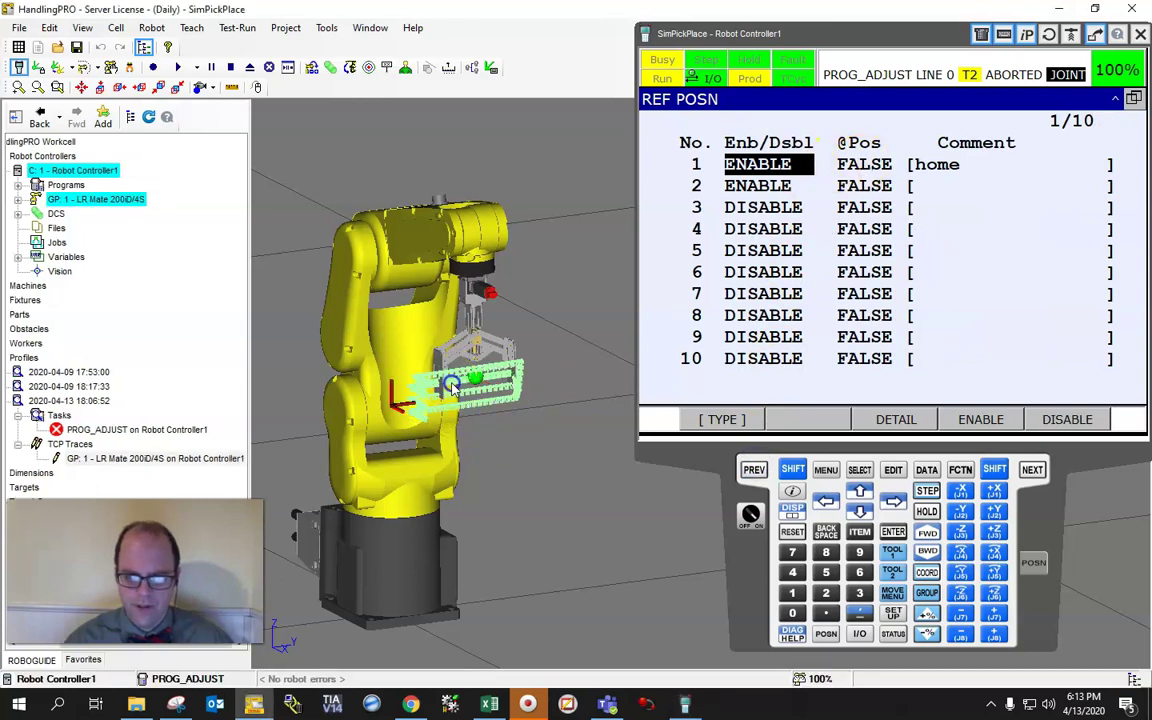
left_click(476, 382)
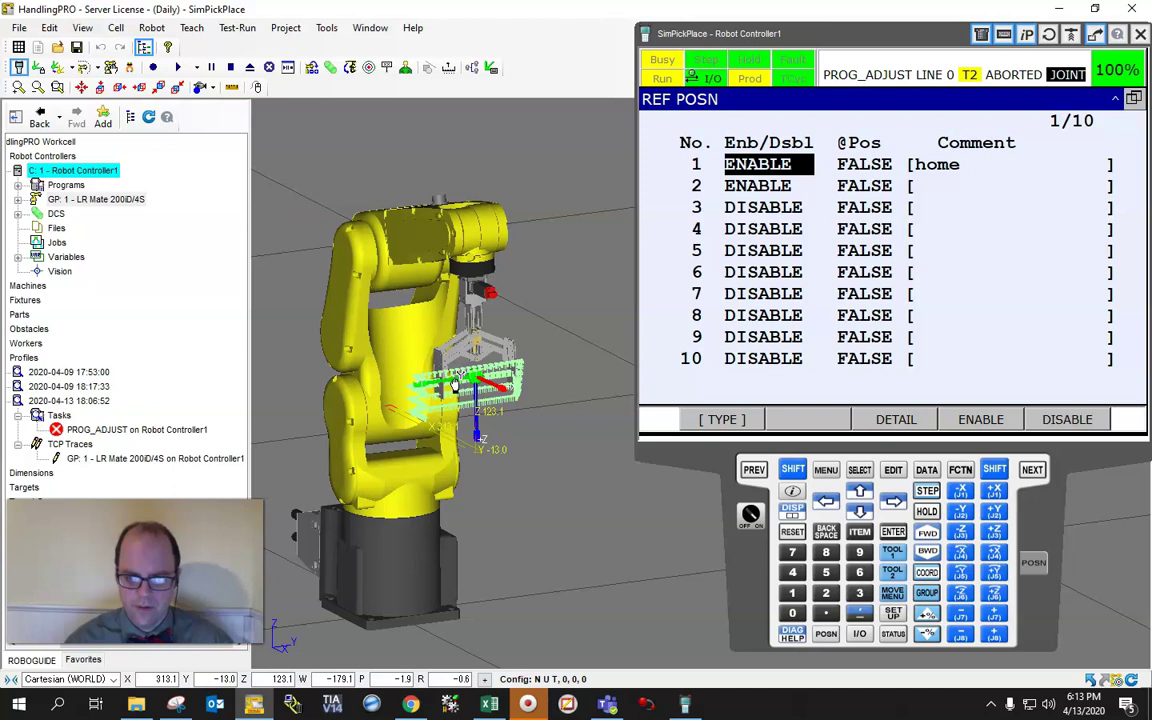
mouse_move(455, 385)
left_mouse_down()
mouse_move(418, 387)
mouse_move(461, 380)
left_mouse_up()
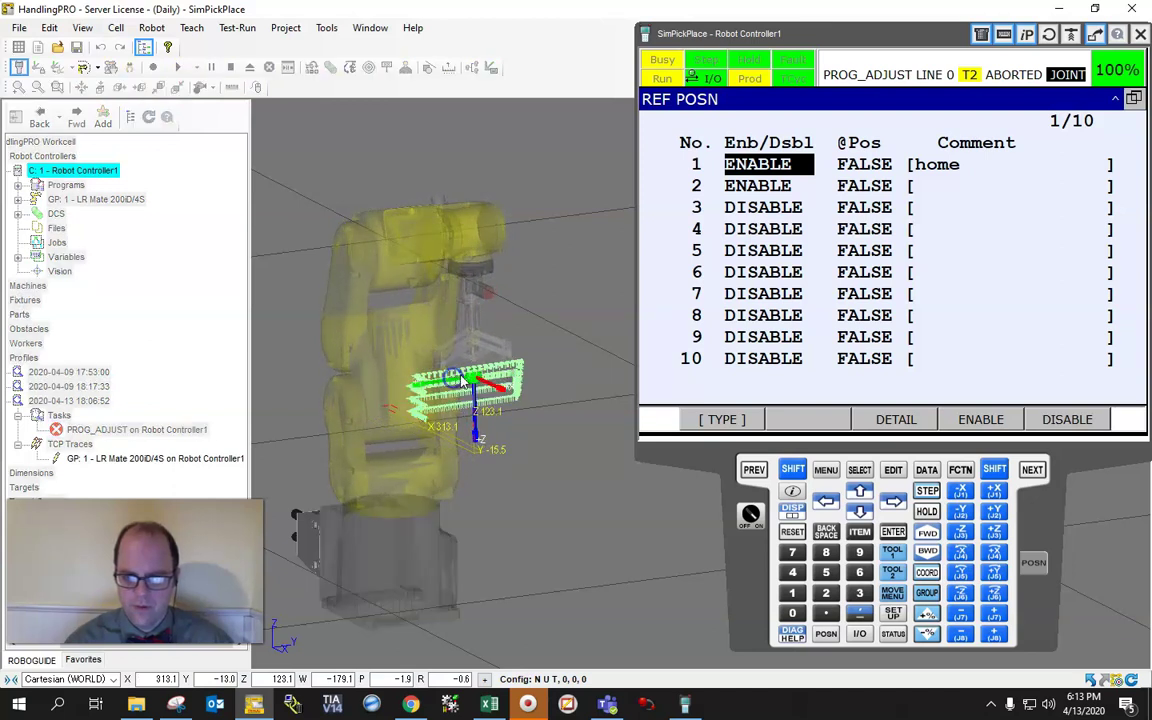
With the reference position list displayed, run PROG_ADJUST forward in T2 mode and pause it at line 11
left_click(892, 473)
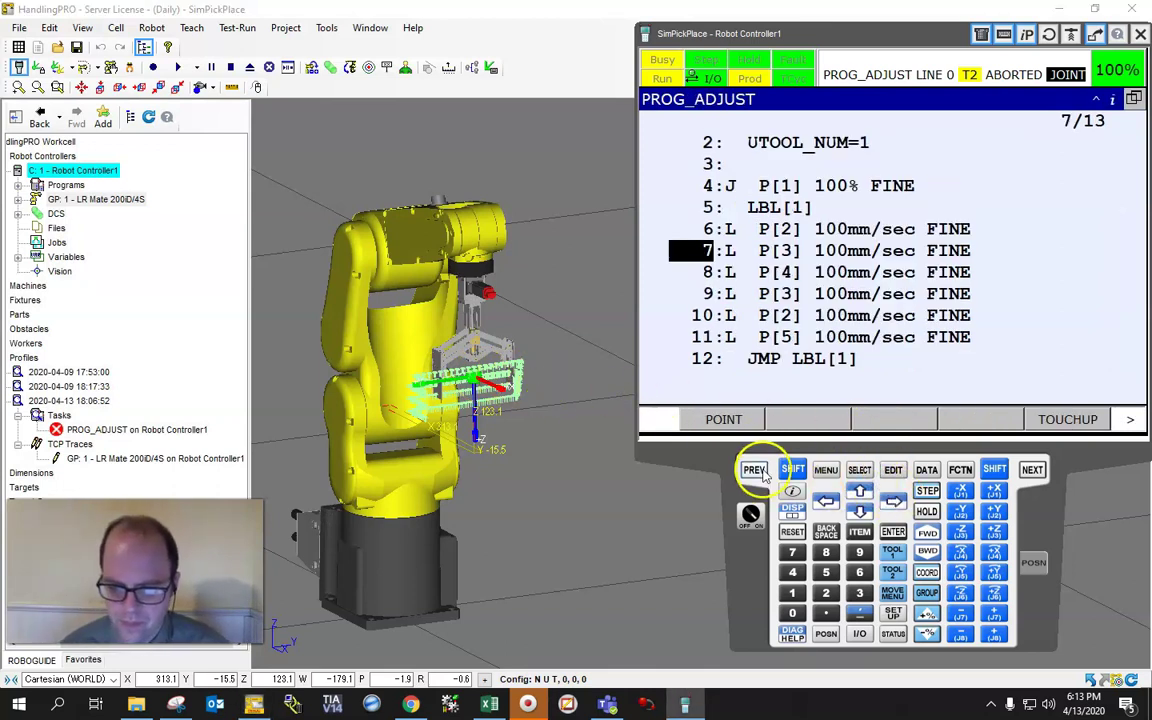
left_click(826, 469)
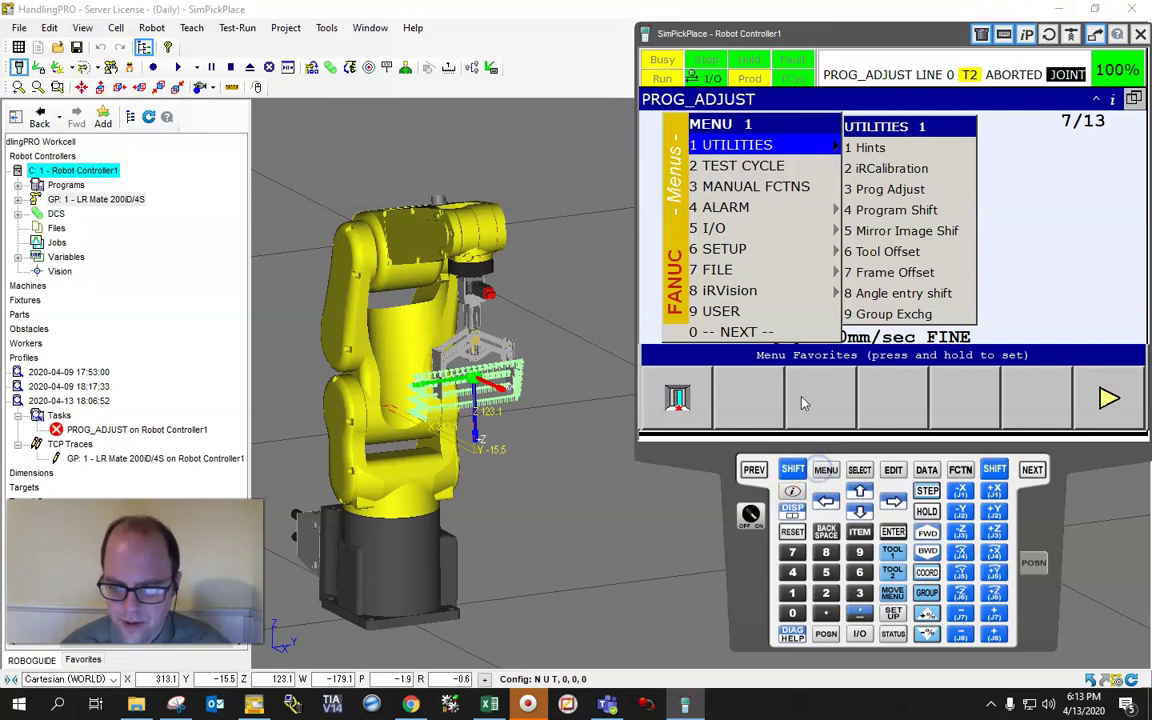
left_click(786, 252)
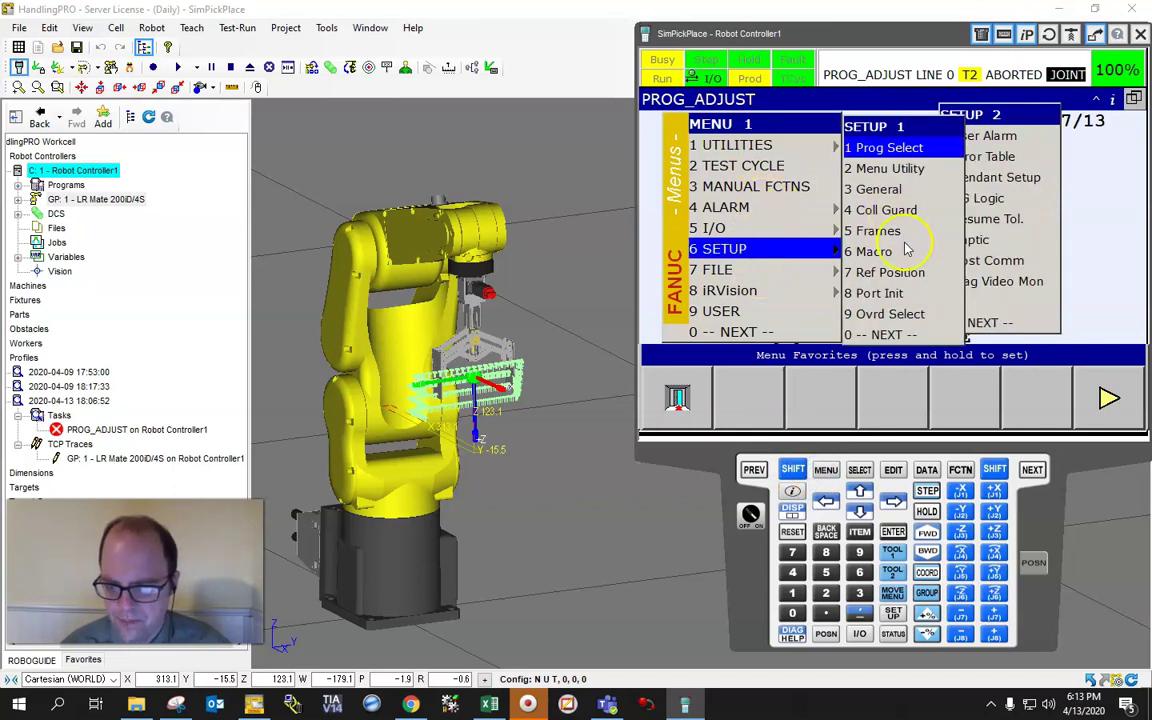
left_click(893, 272)
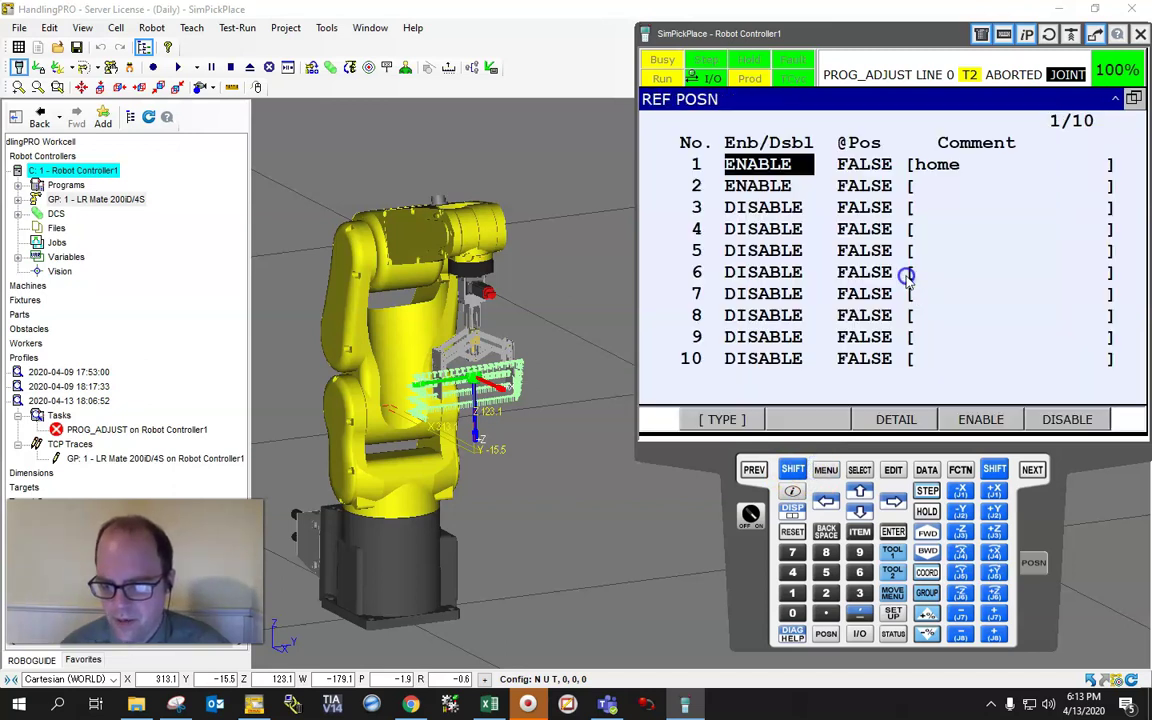
left_click(933, 534)
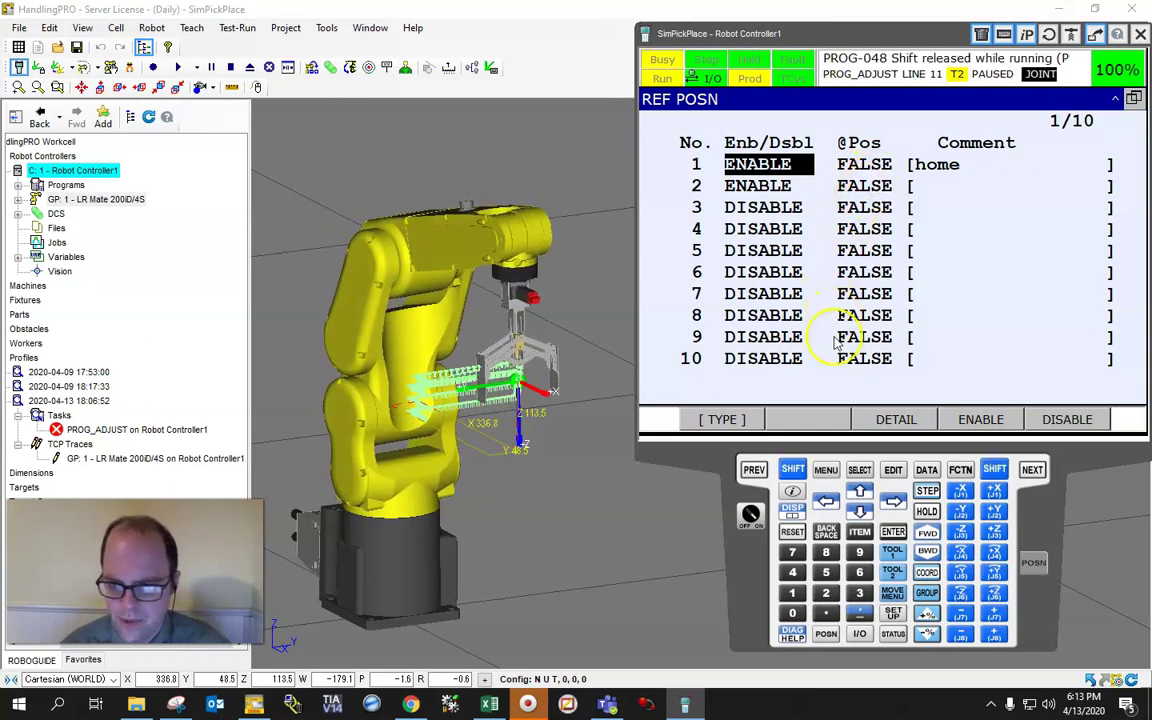
Inspect the details of Program Adjust schedule 1 and go back to the schedule list
left_click(827, 469)
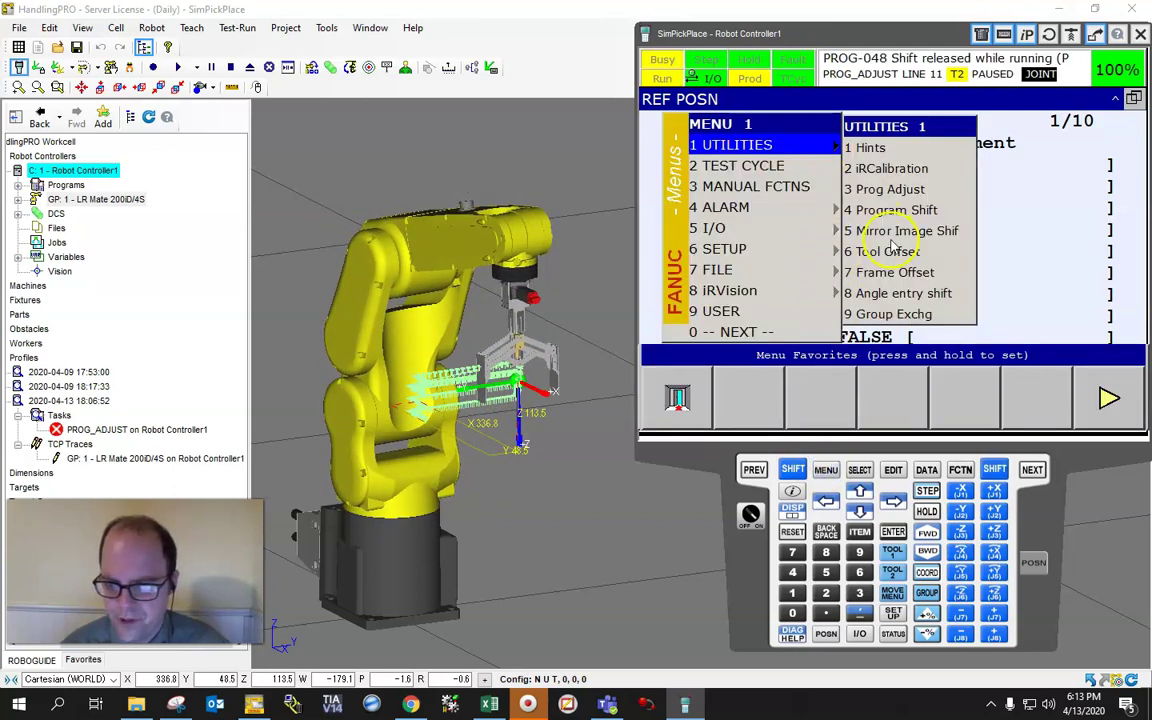
left_click(892, 190)
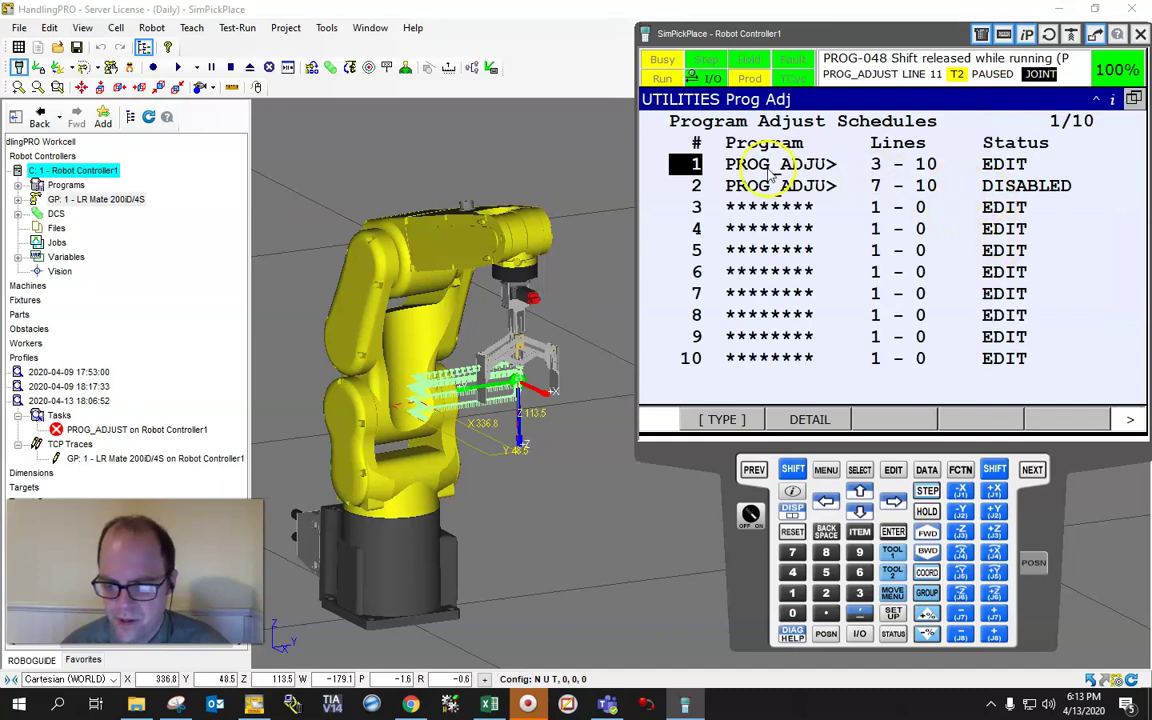
left_click(806, 420)
left_click(986, 419)
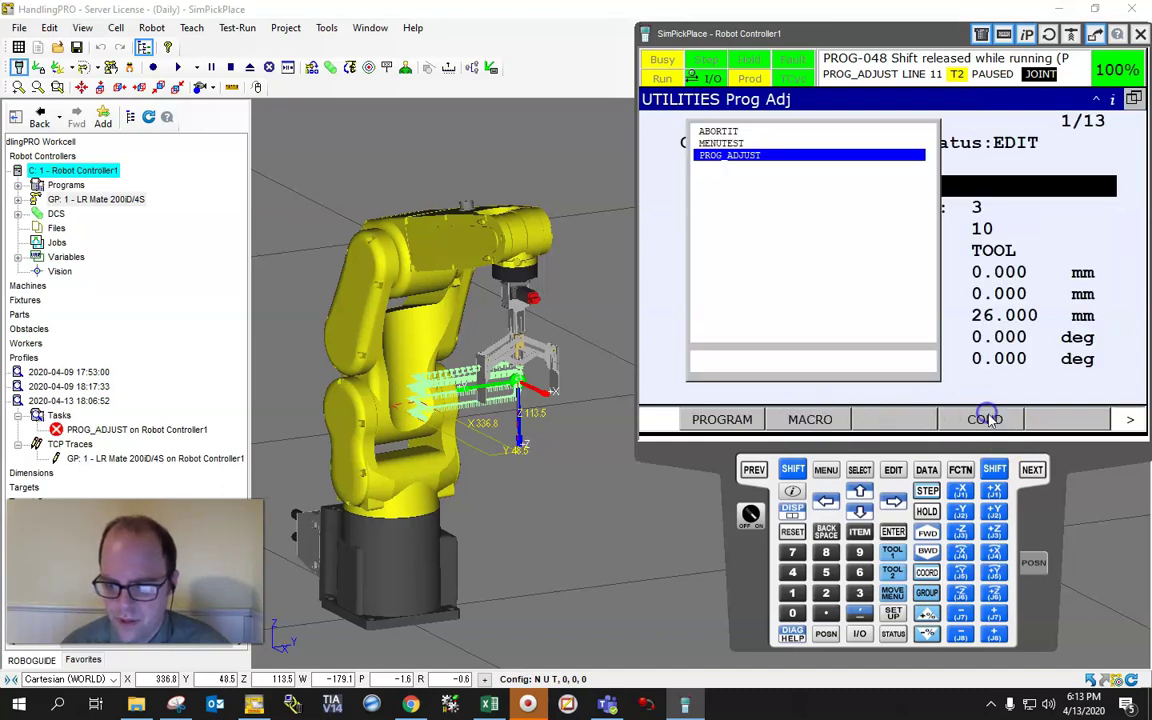
left_click(735, 423)
left_click(753, 470)
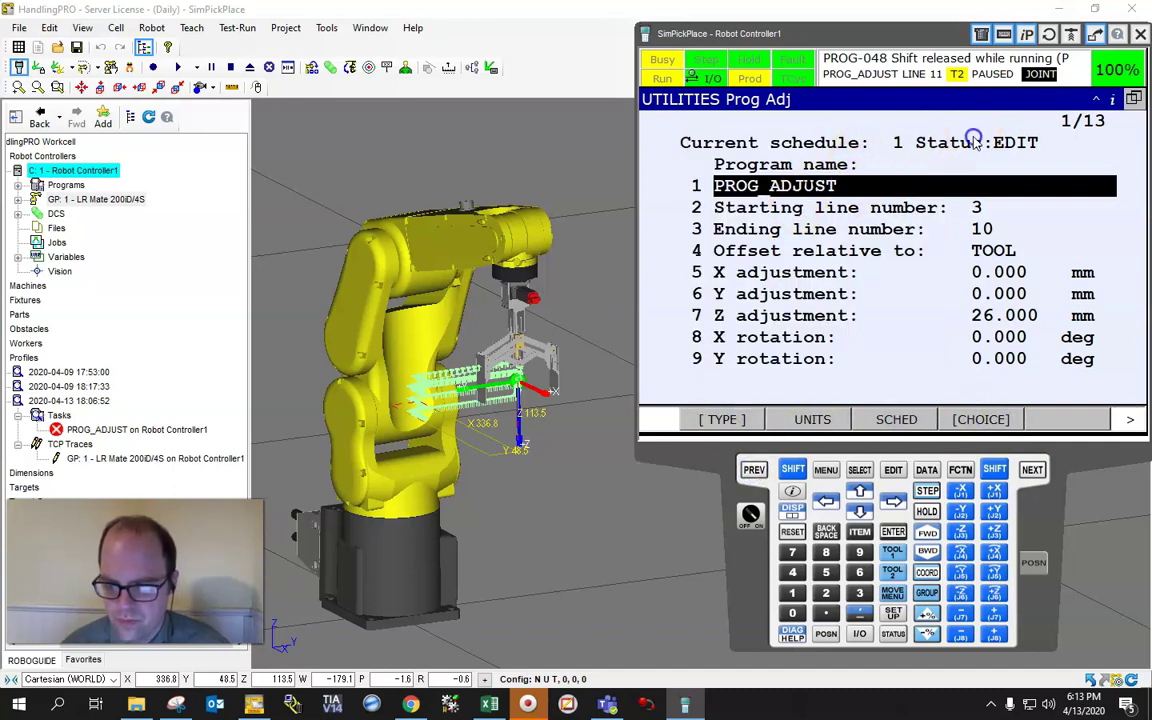
left_click(755, 471)
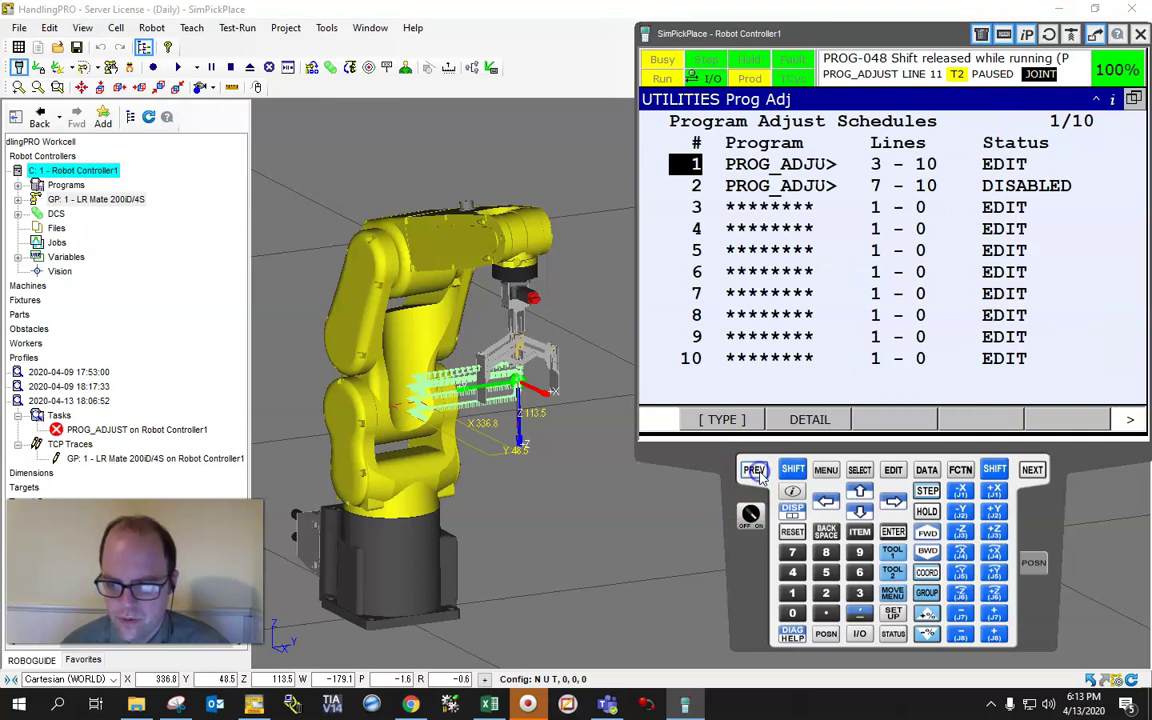
Reopen the details of the home reference position, move the robot's TCP along Y to about -39.5 mm, and return to the list
left_click(894, 472)
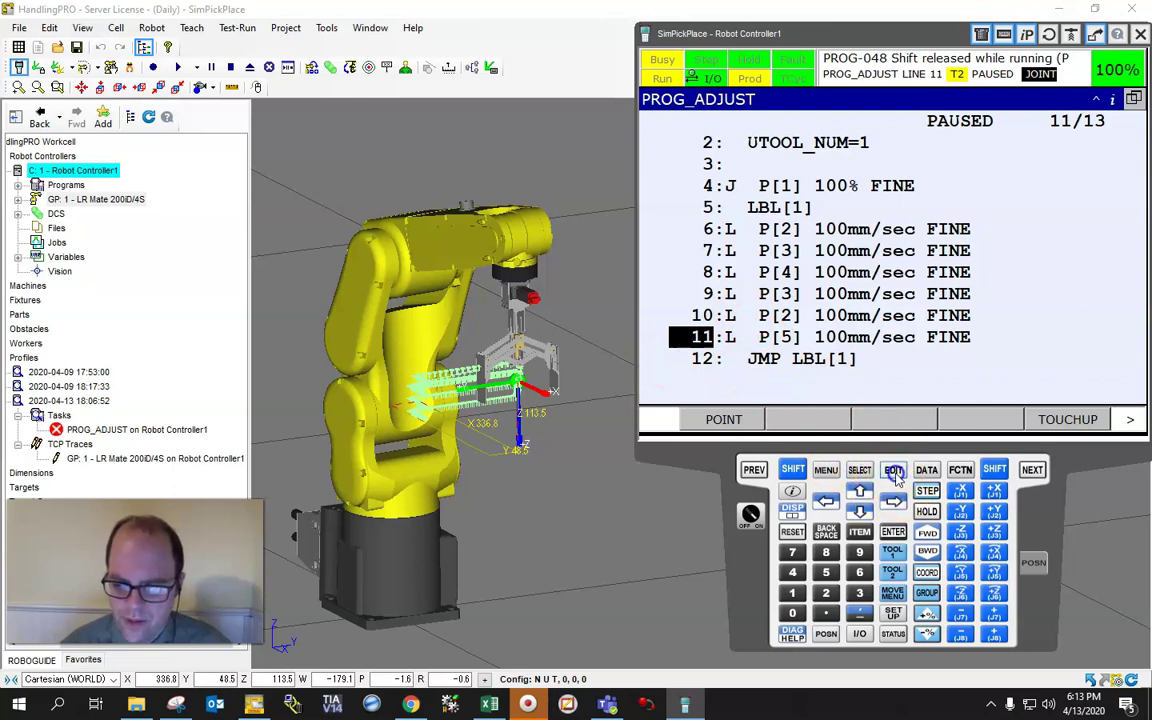
left_click(825, 471)
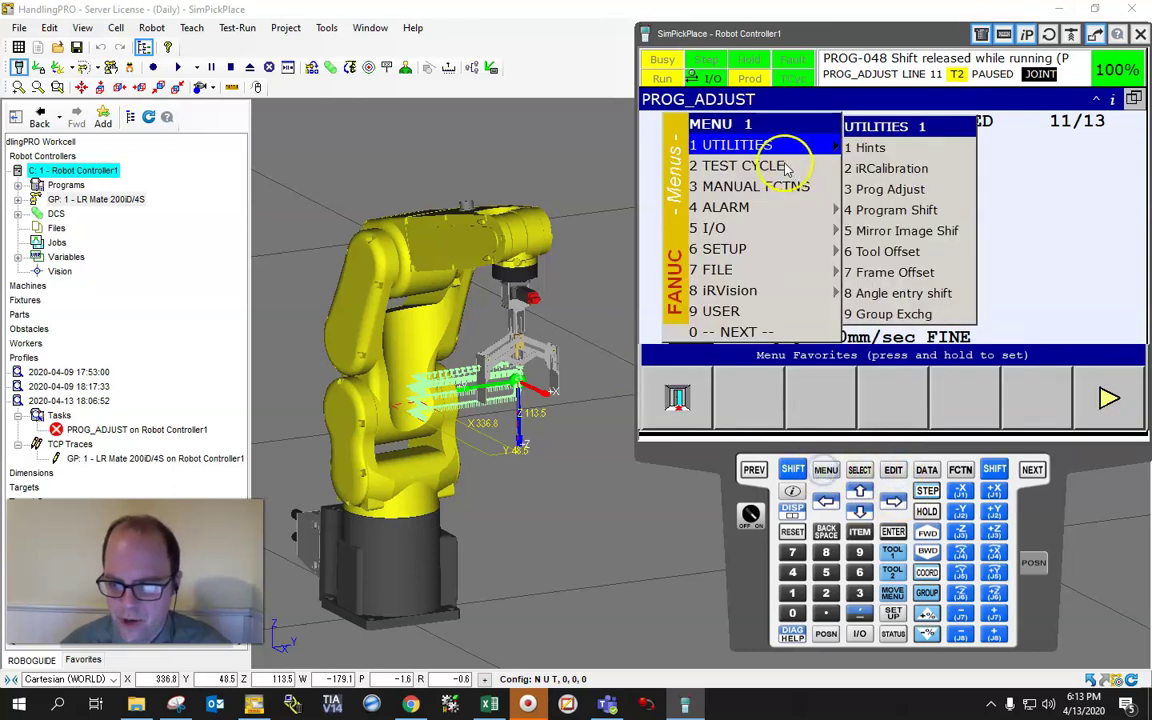
left_click(766, 250)
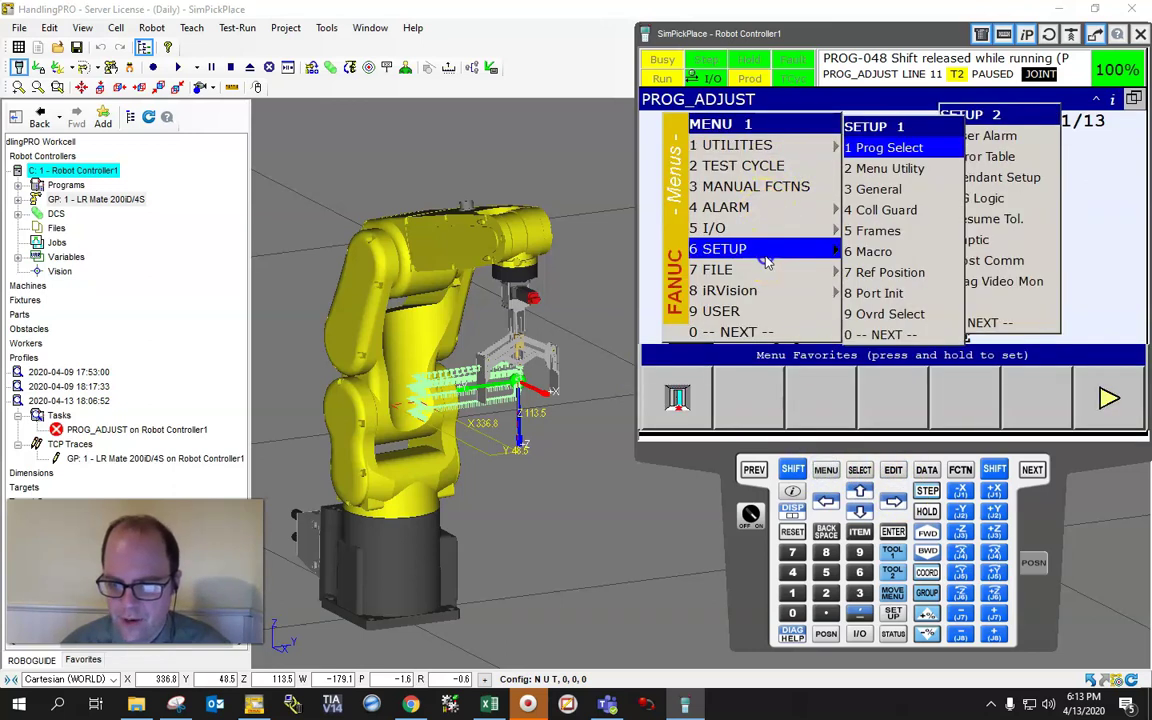
left_click(882, 271)
left_click(919, 421)
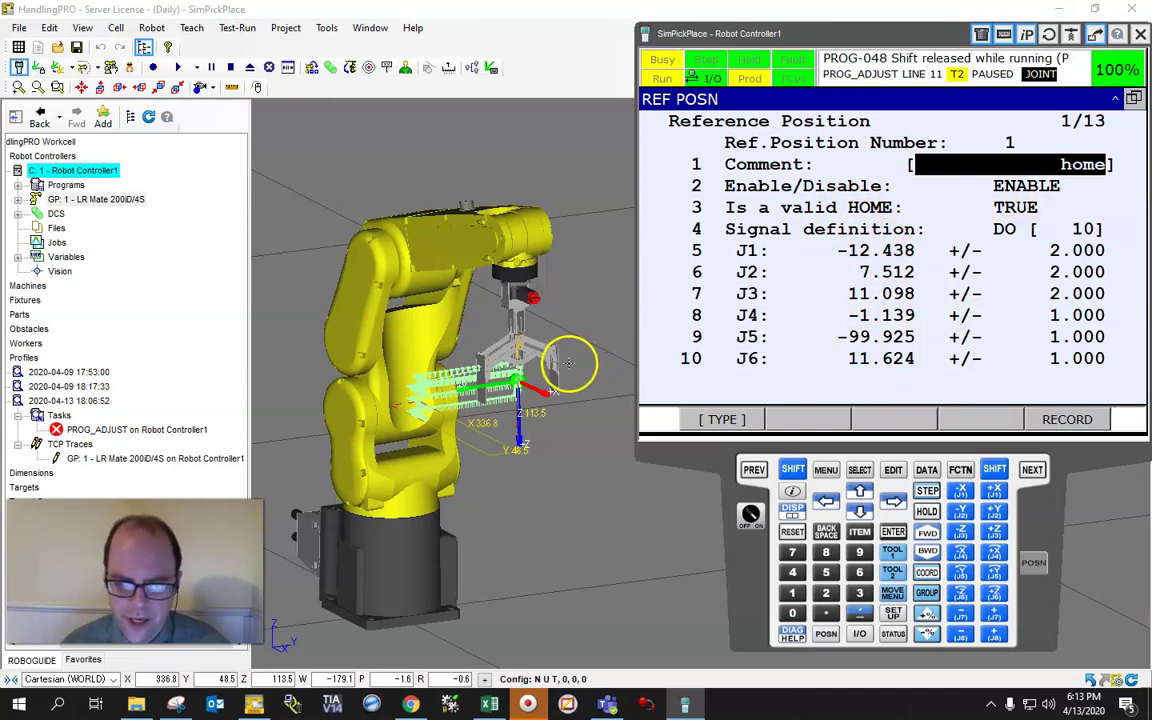
left_click_drag(502, 384, 452, 390)
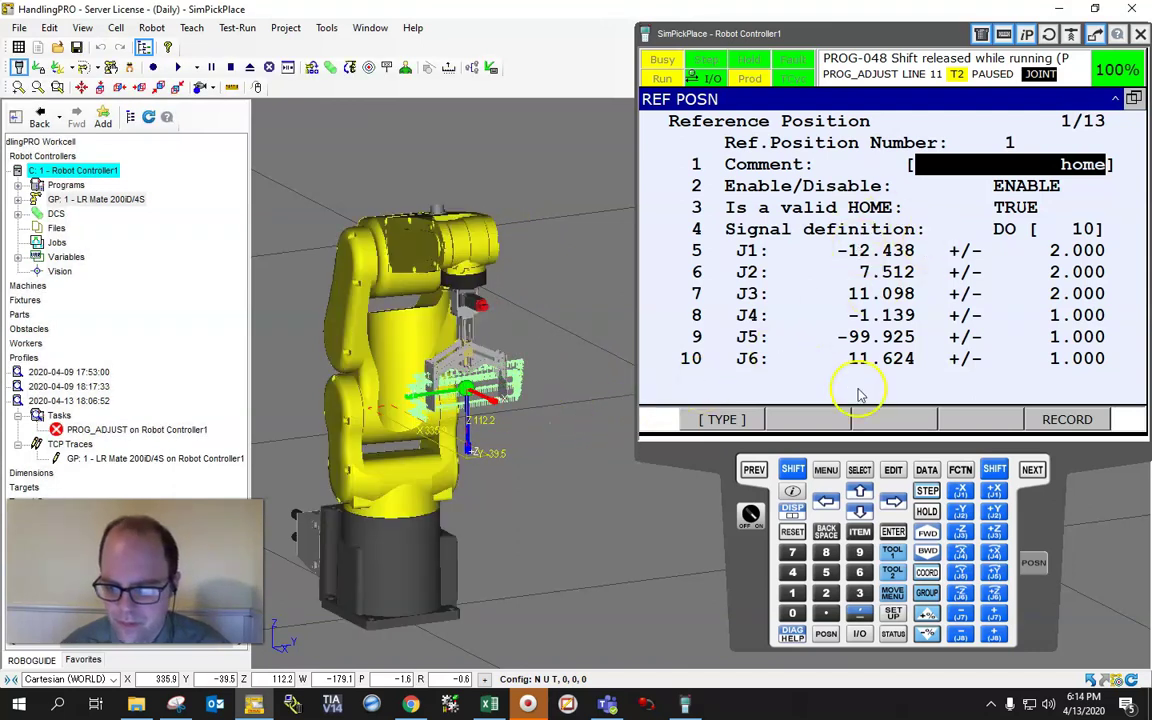
left_click(755, 471)
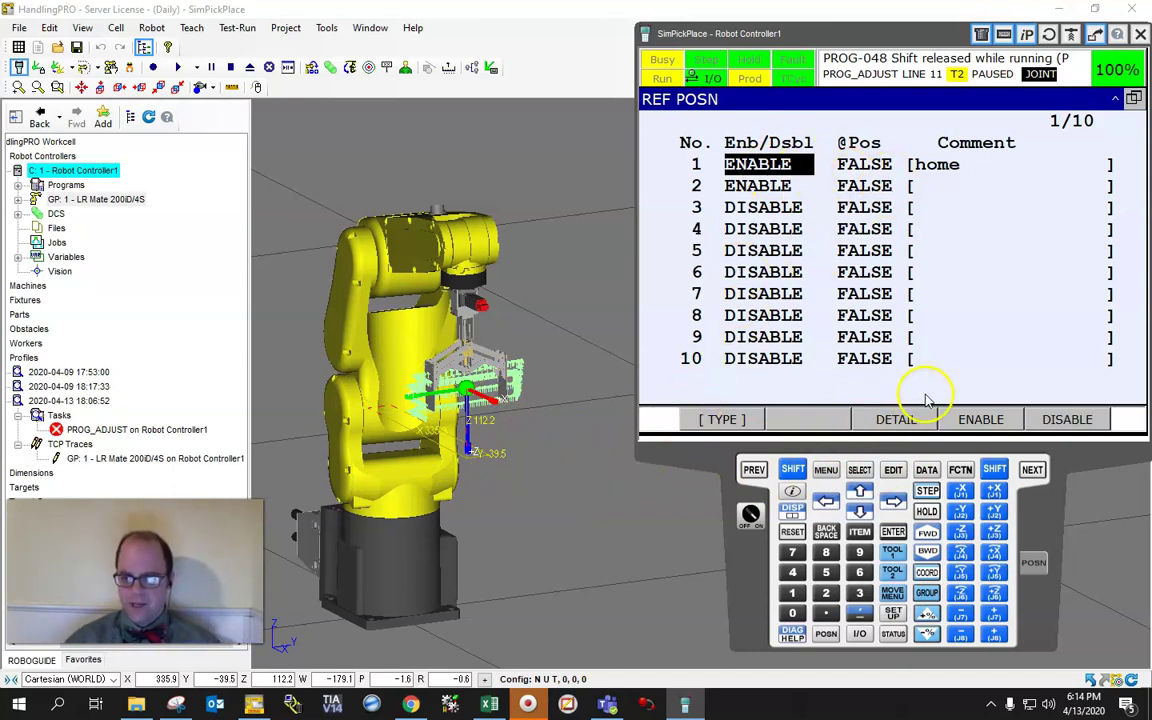
Move the robot's TCP along X to about 333.5 mm
right_click_drag(488, 411, 650, 394)
left_click_drag(510, 387, 501, 388)
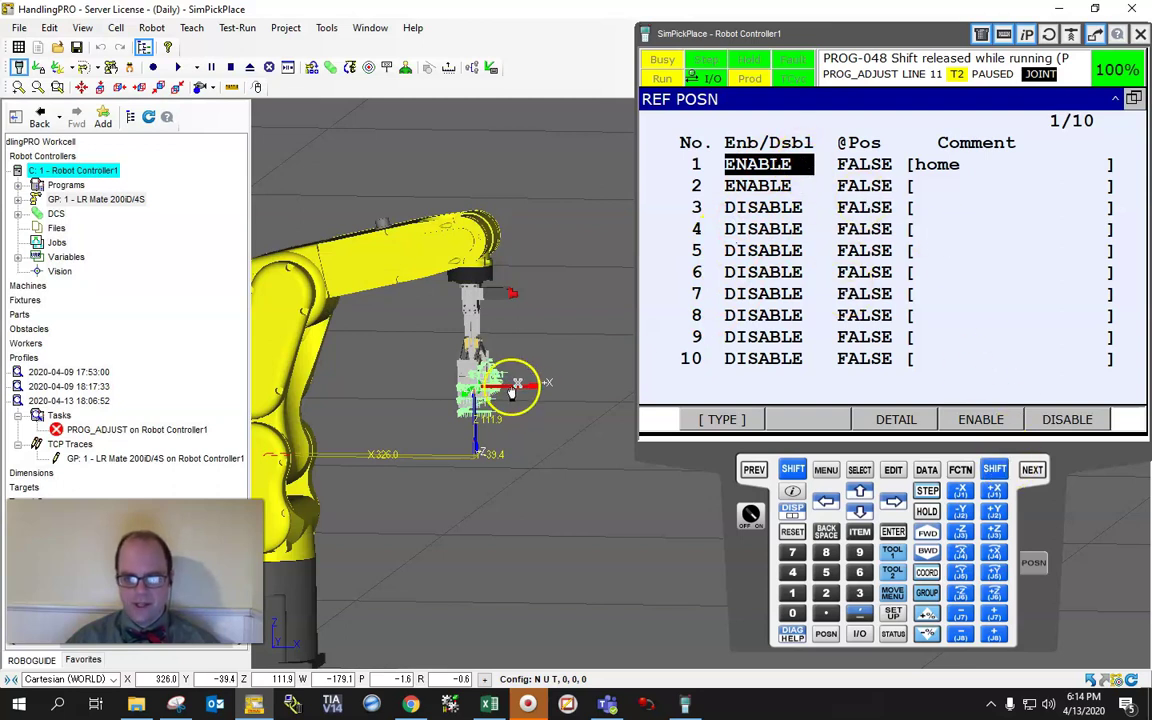
left_click_drag(510, 390, 518, 389)
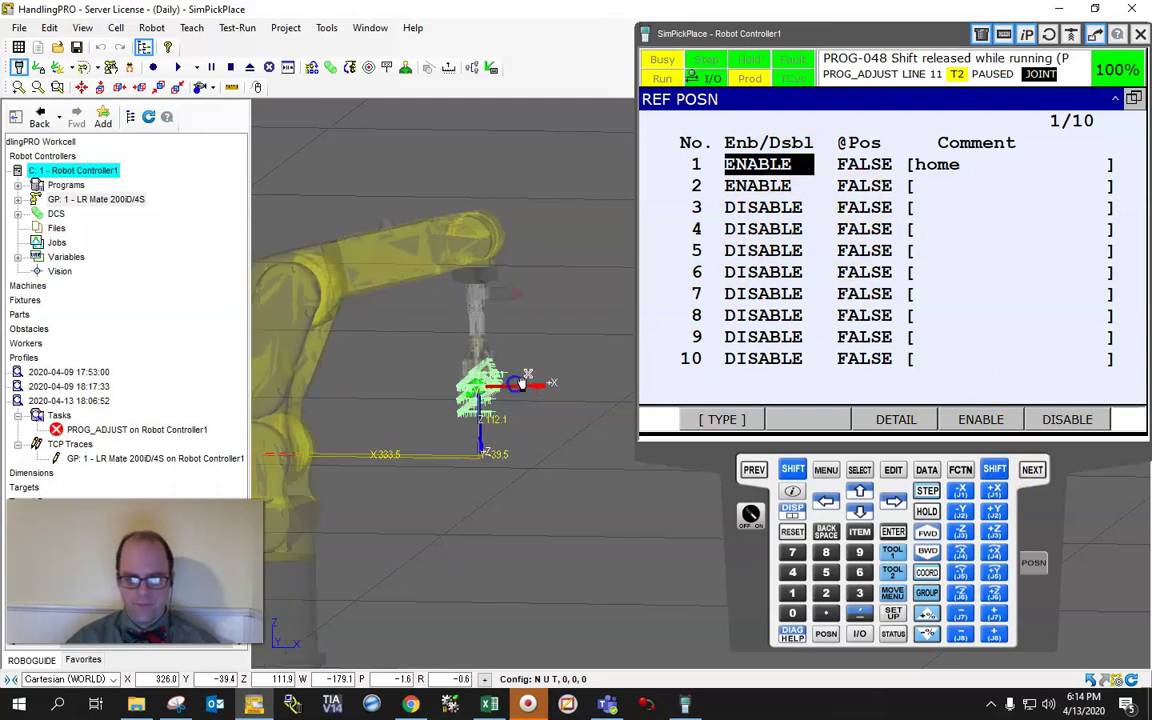
Record the robot's current joint position as the home reference position and return to the reference position list
left_click(895, 419)
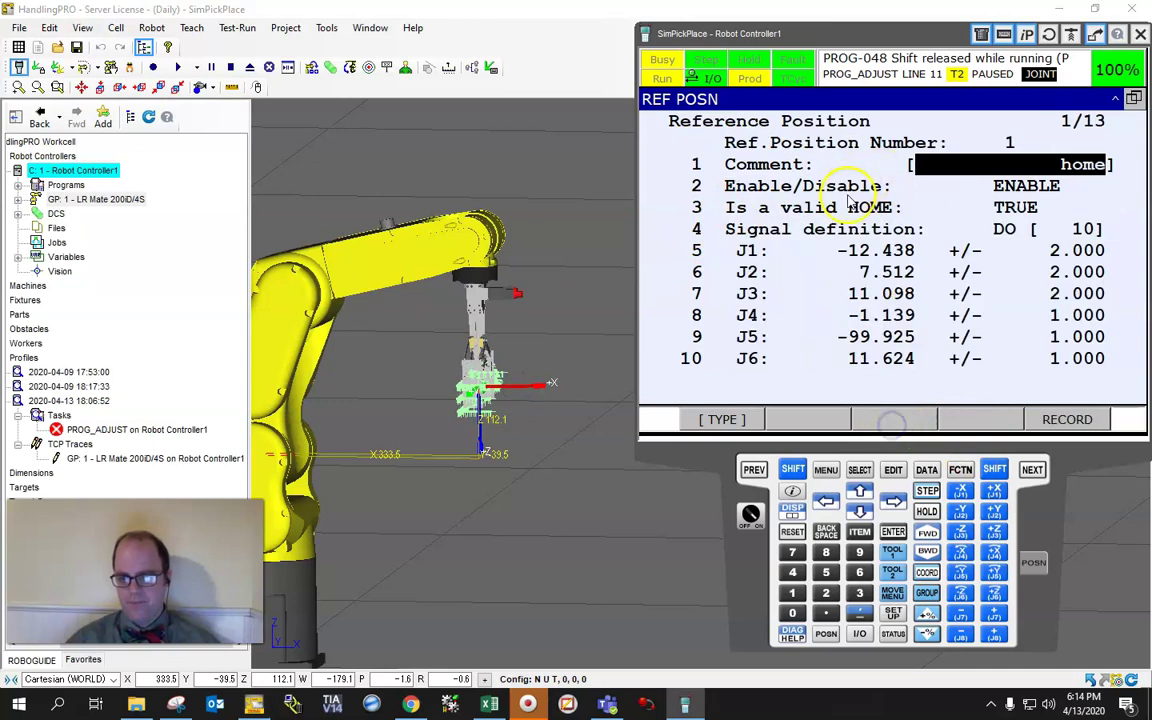
left_click(1075, 418)
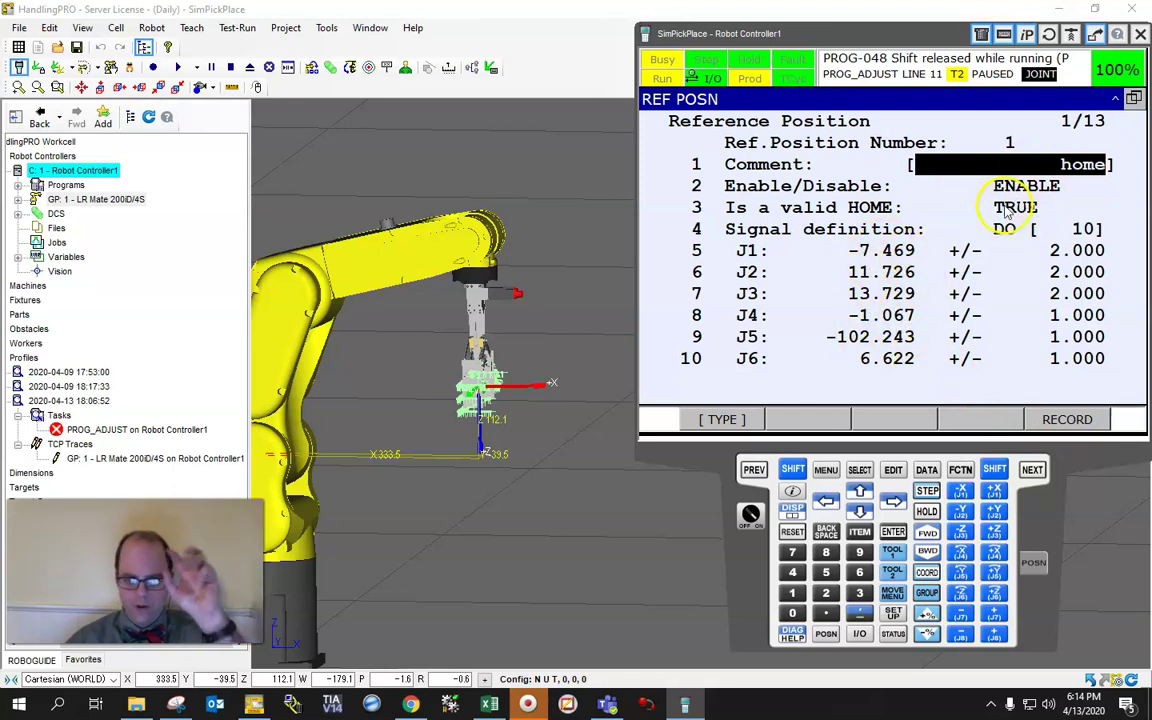
left_click(754, 469)
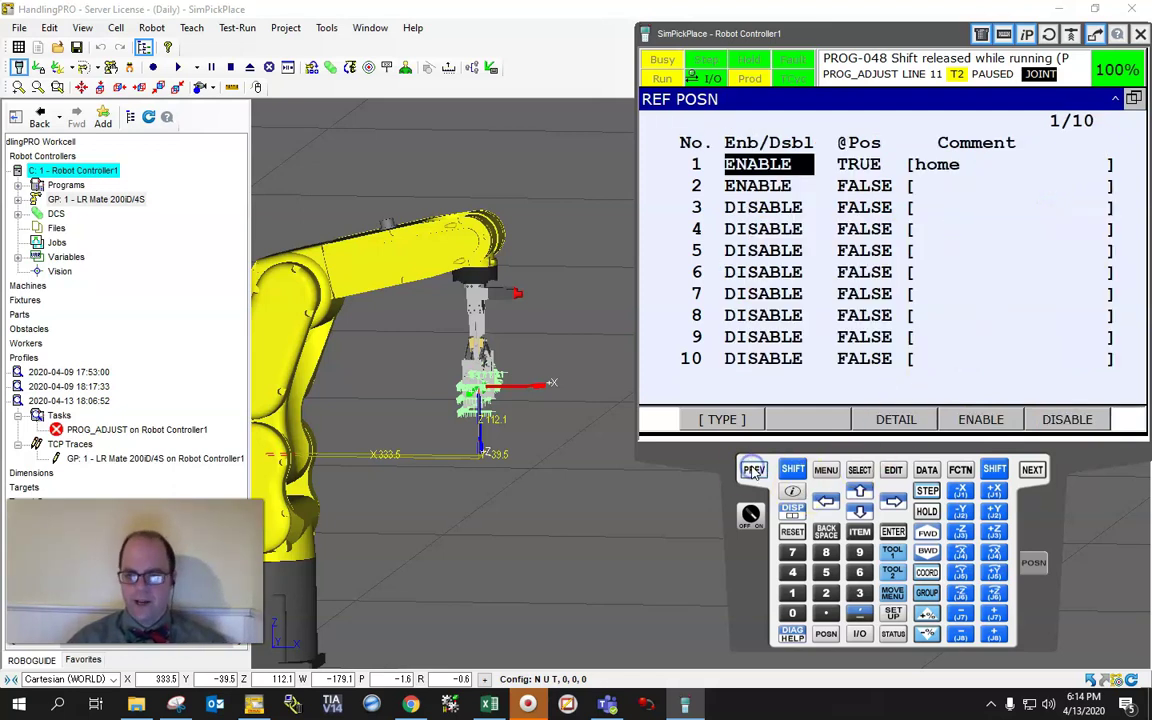
Review the signal definition and valid HOME setting in the home reference position's details, and go back to the list
left_click(922, 425)
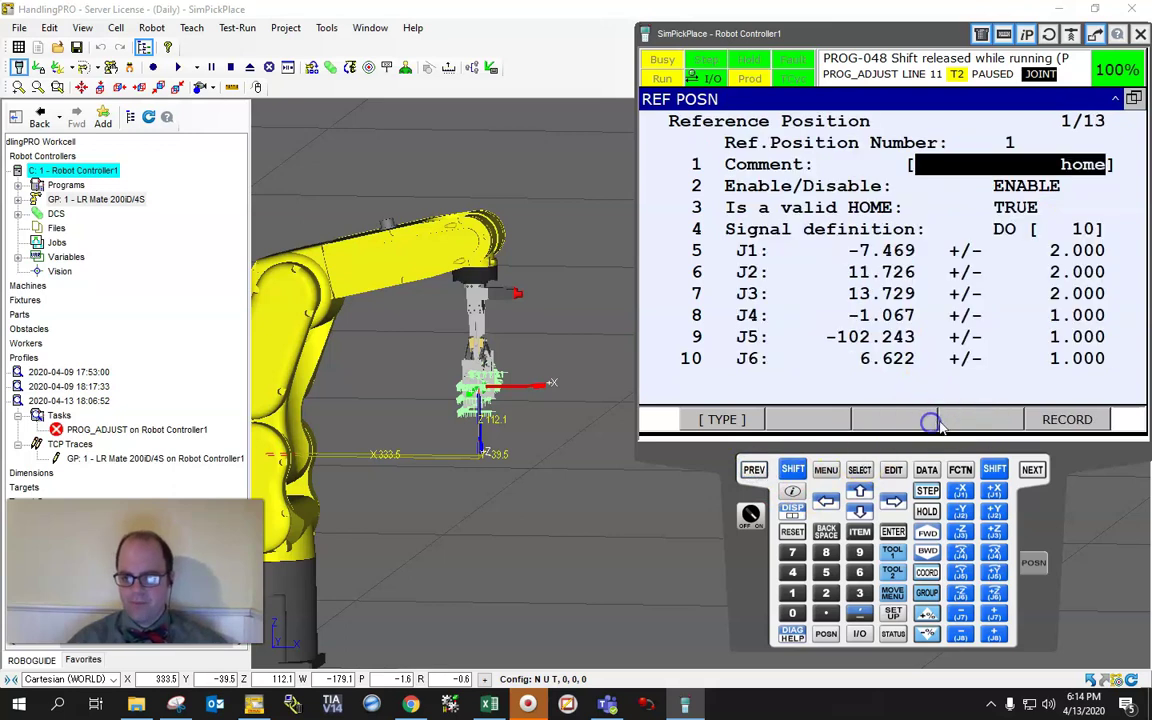
left_click(1010, 231)
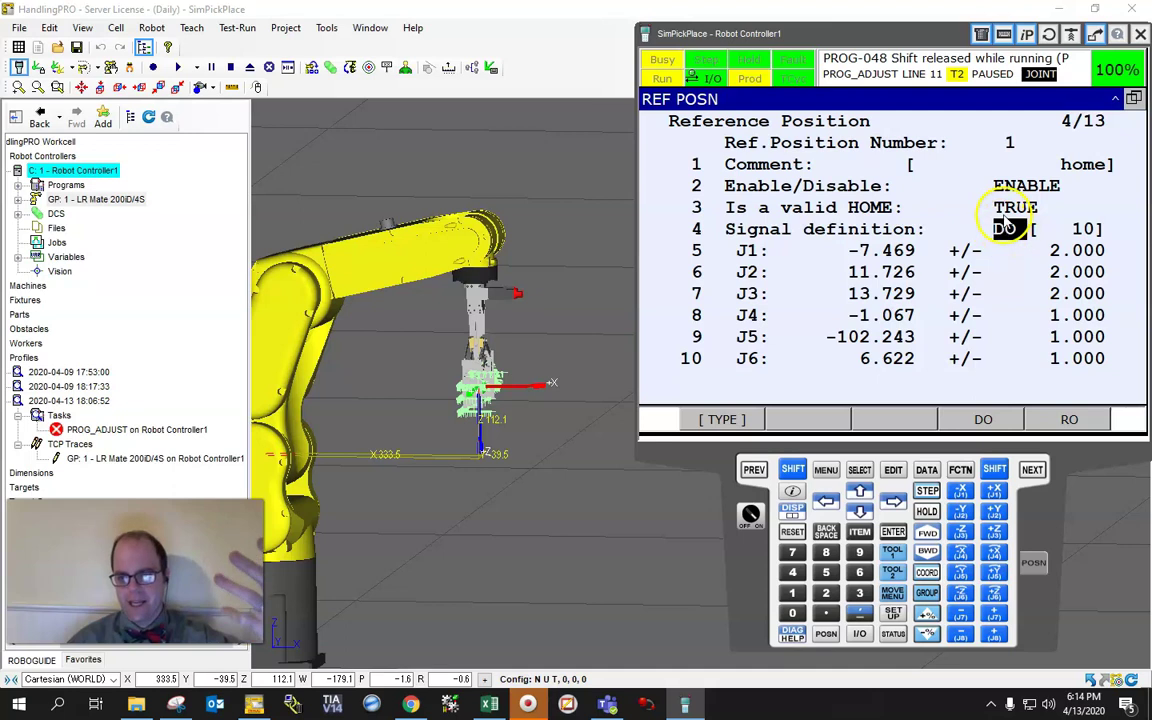
left_click(1012, 208)
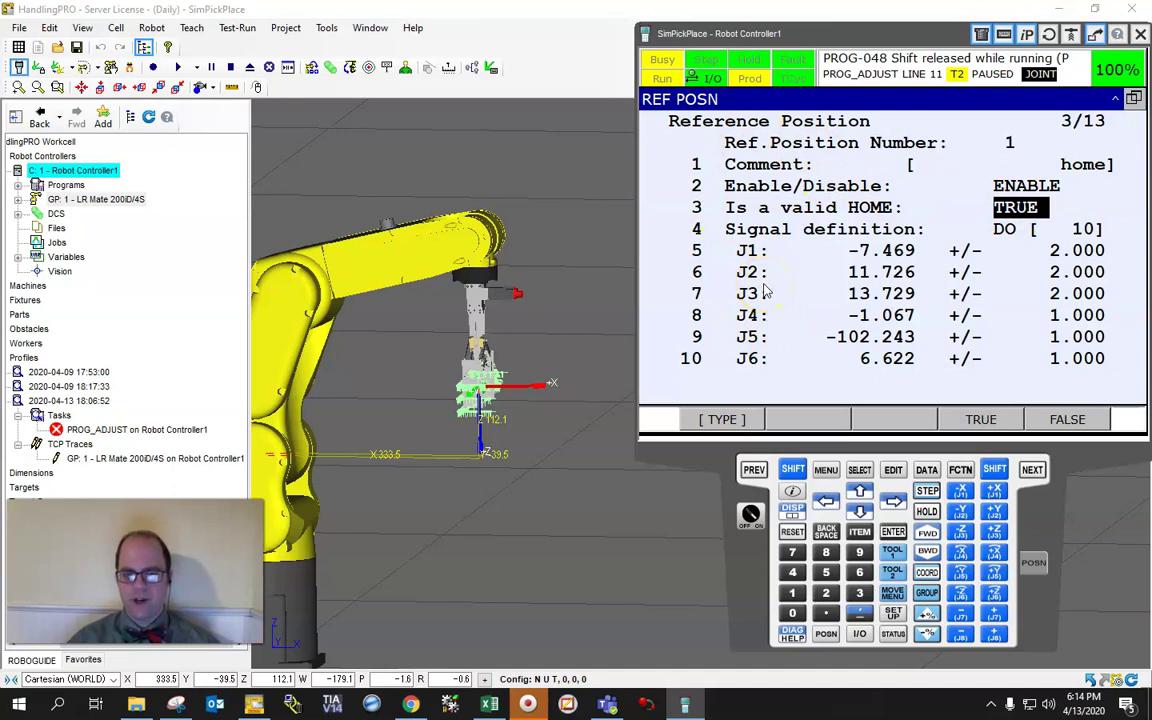
left_click(754, 470)
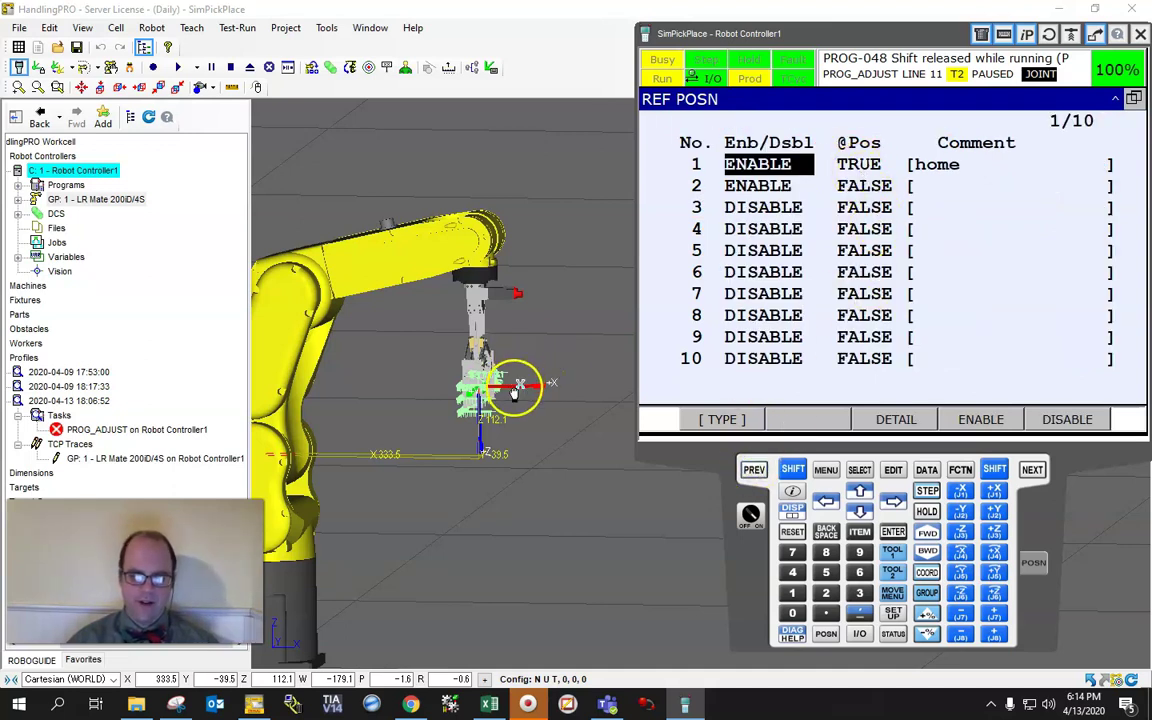
Display the status list of the controller's digital output signals
left_click(861, 635)
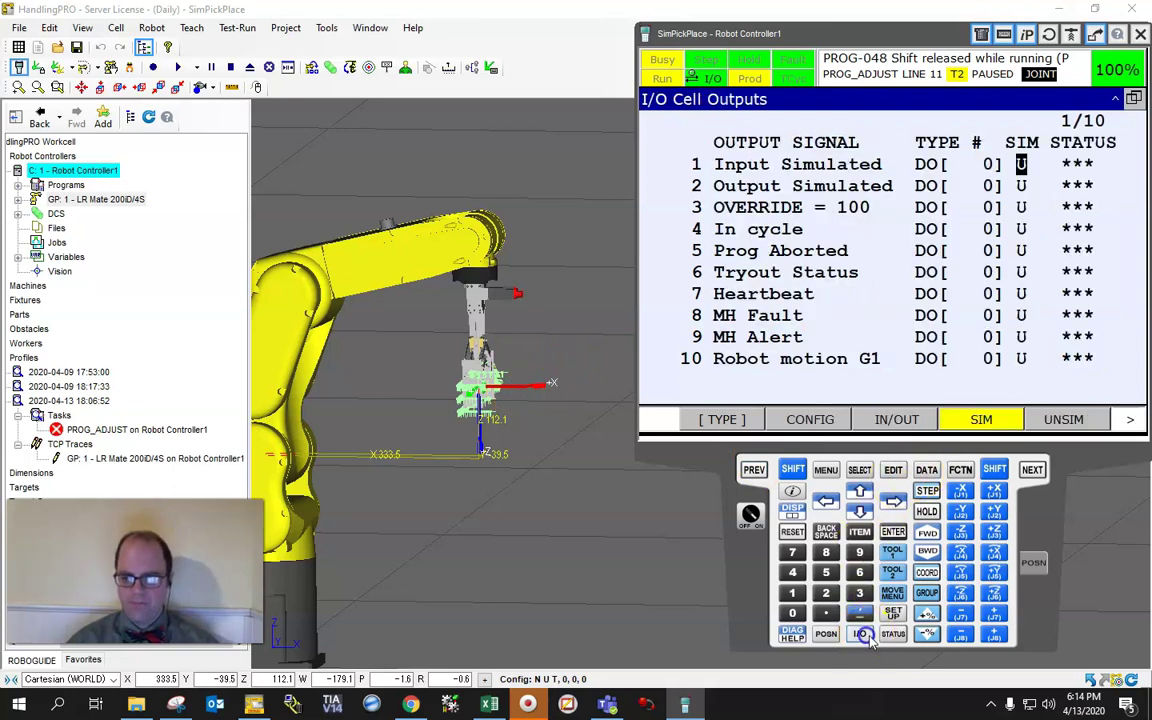
left_click(893, 418)
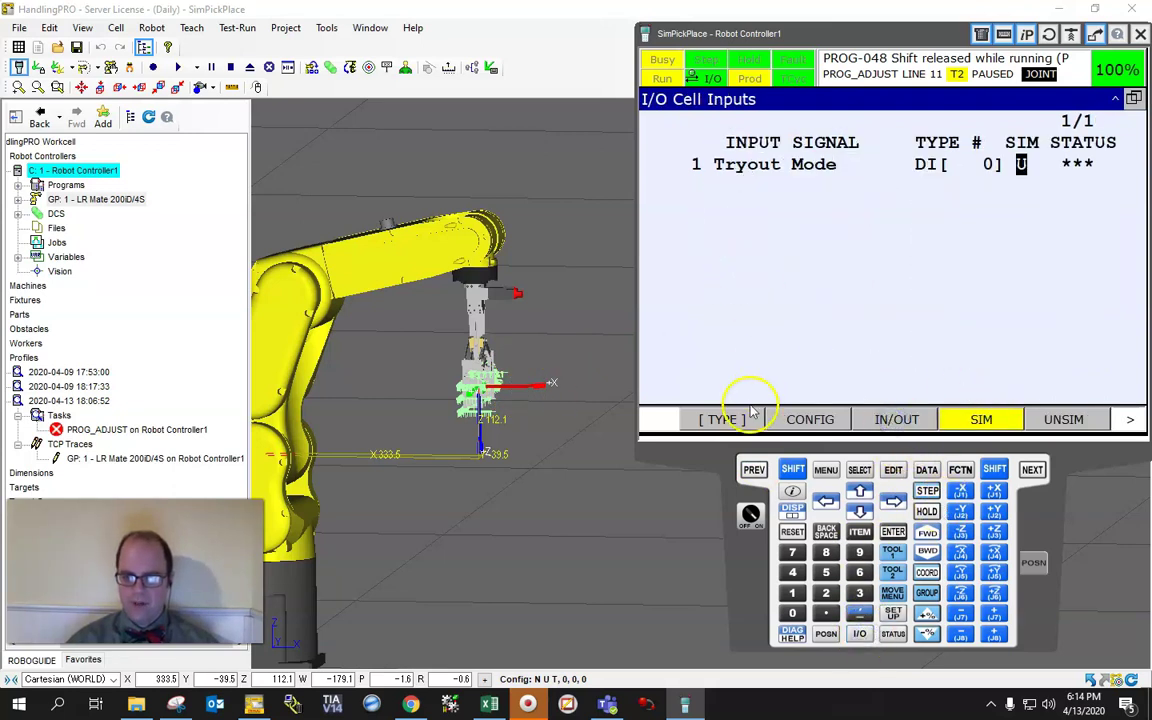
left_click(700, 233)
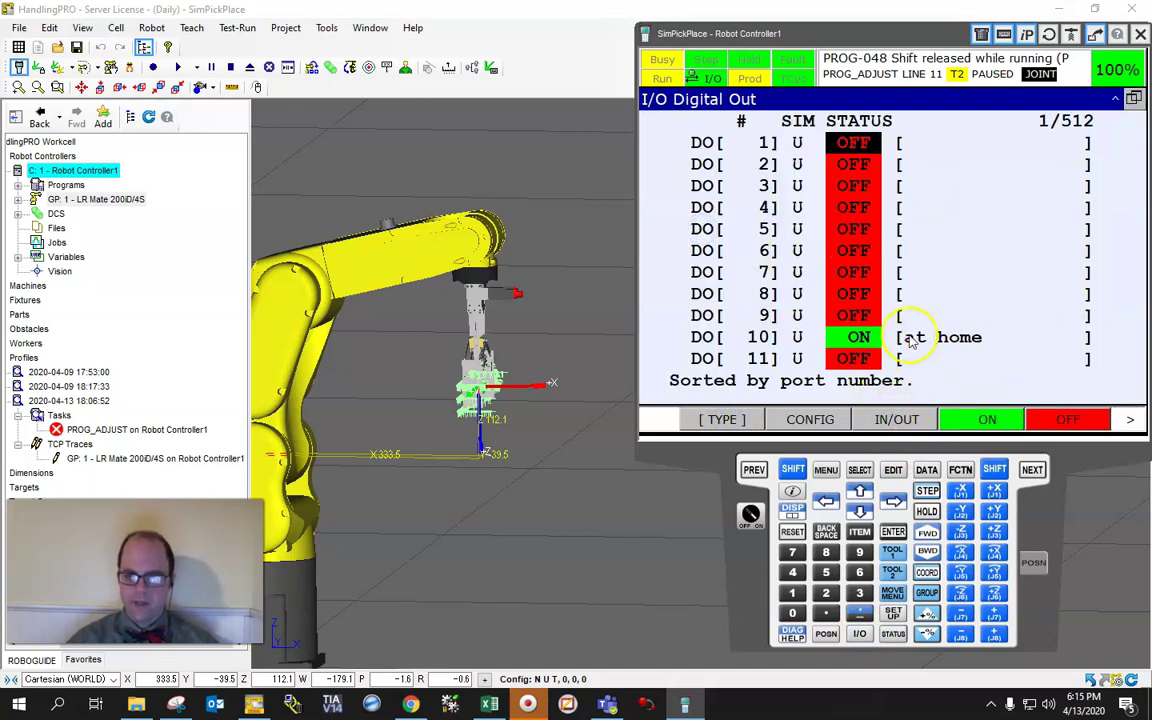
With the digital outputs displayed, jog J1 positive to about Y 57.2 mm and back negative to about Y -48.6 mm
left_click(994, 493, "shift")
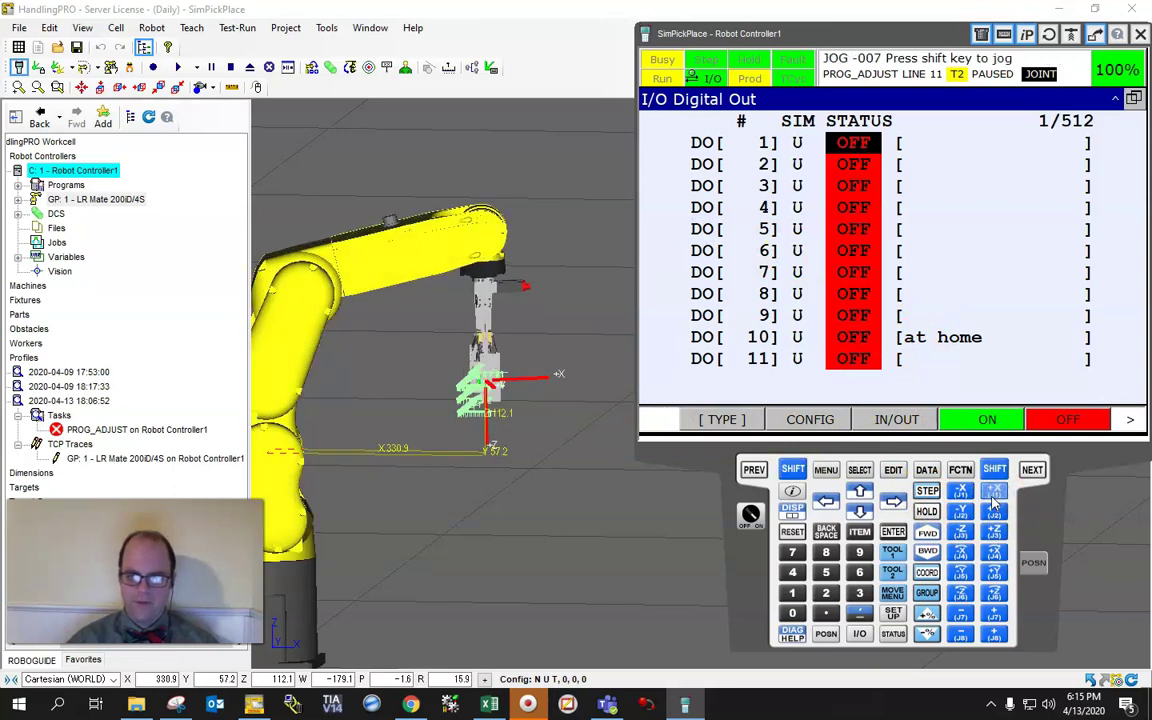
left_click(964, 495)
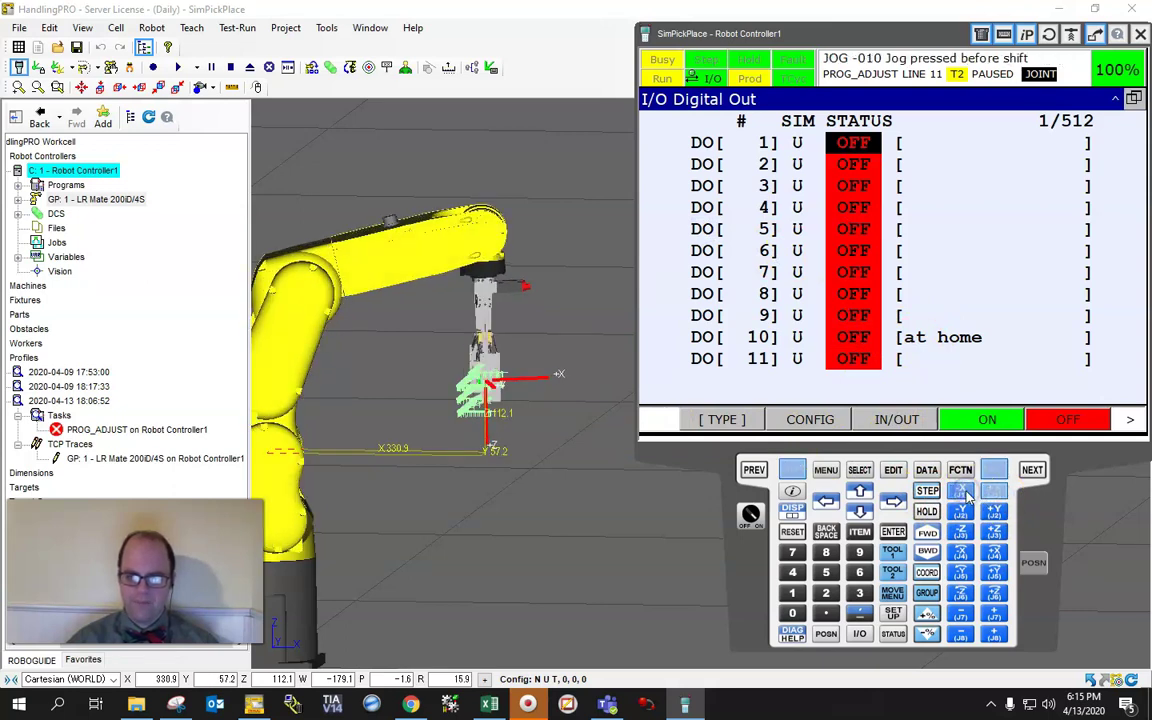
key("shift")
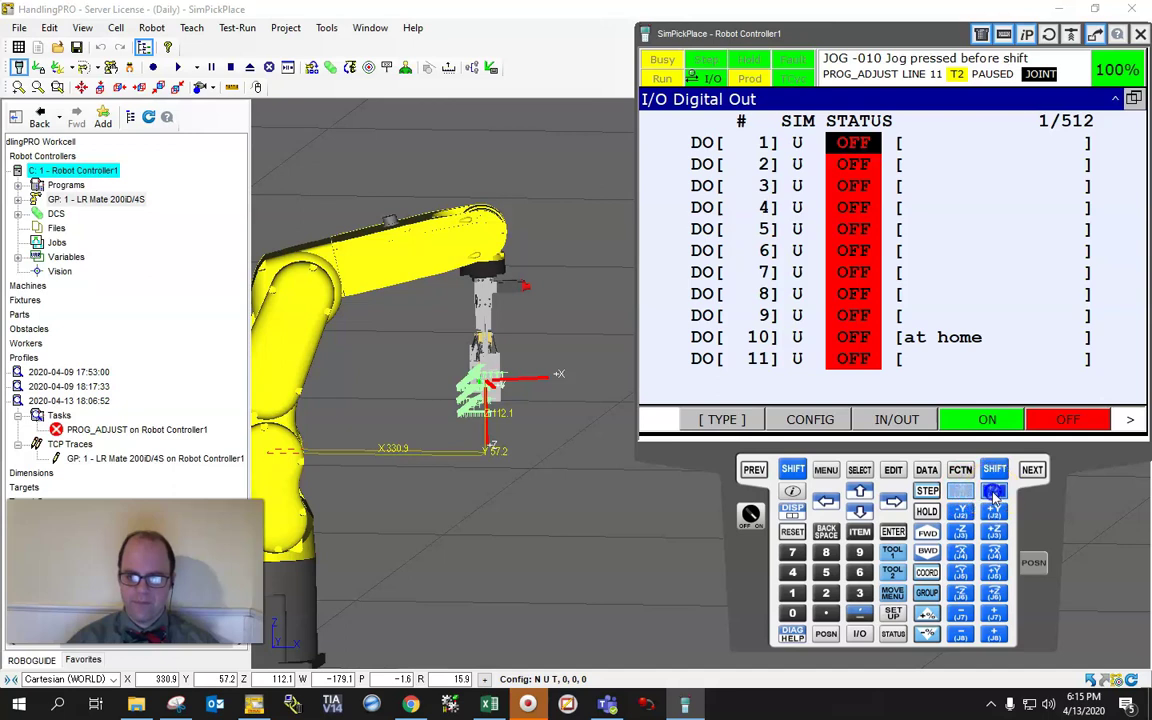
left_click(962, 493)
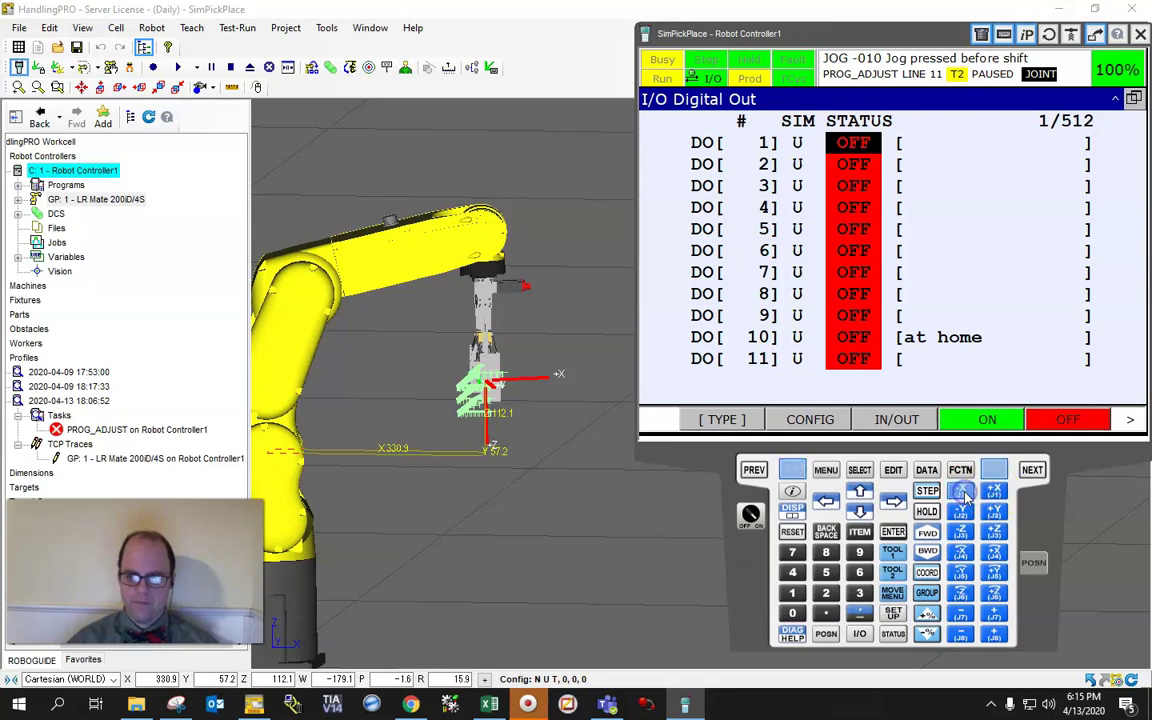
key("shift")
key("shift")
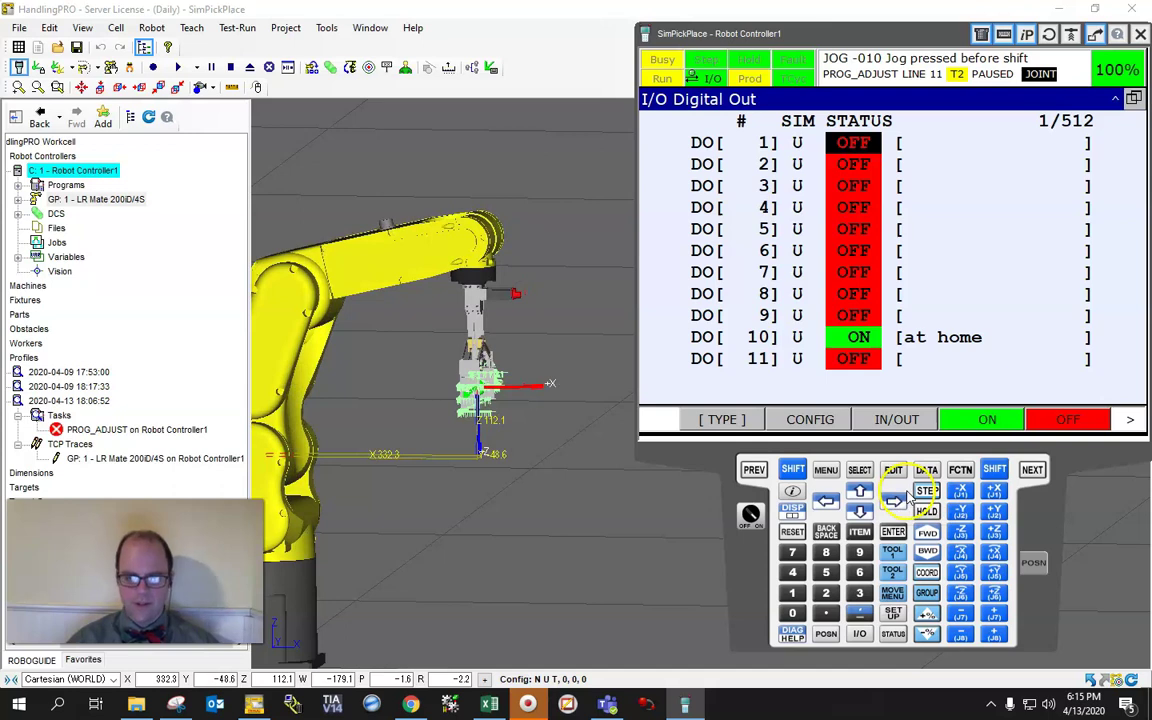
Switch from the digital outputs back to the reference position setup list
left_click(827, 473)
left_click(752, 291)
left_click(745, 212)
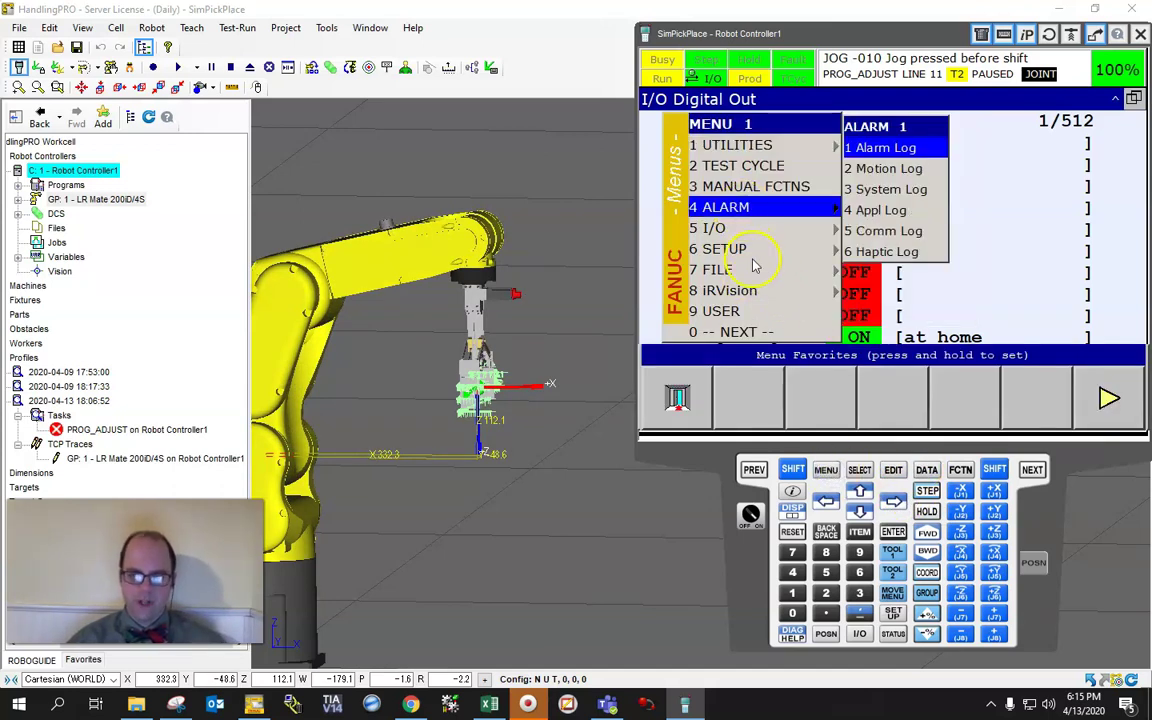
left_click(750, 252)
left_click(890, 272)
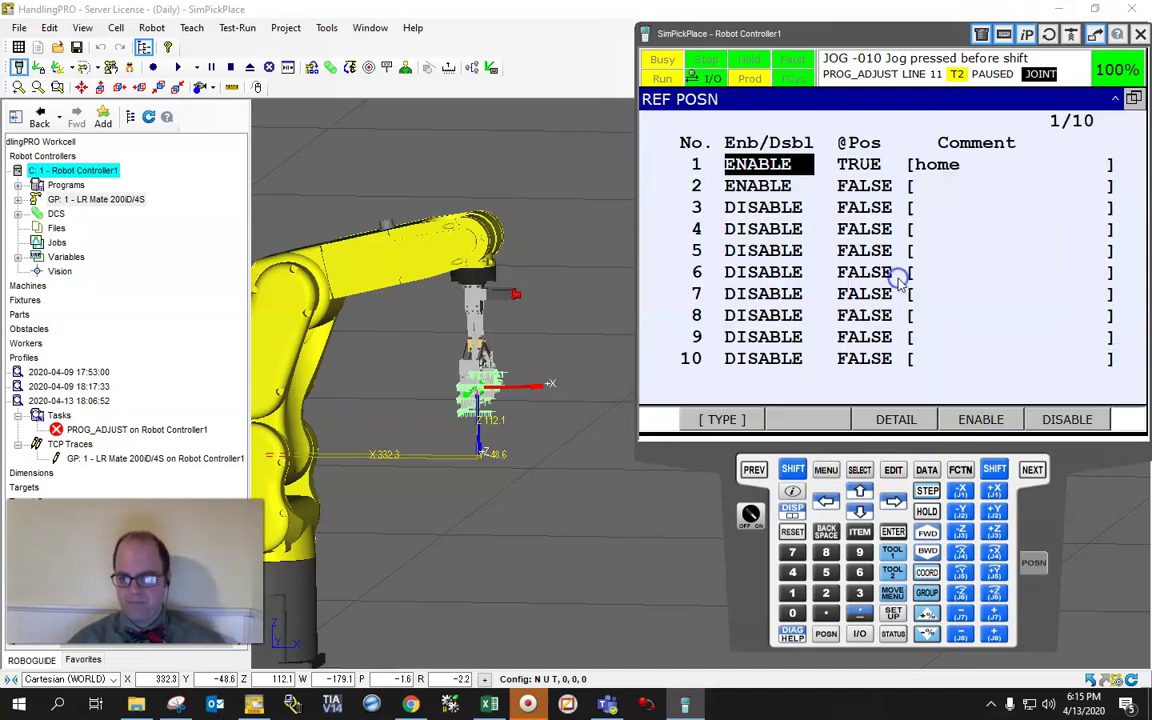
Inspect the details of reference position 2 and return to the reference position list
left_click(930, 172)
left_click(806, 196)
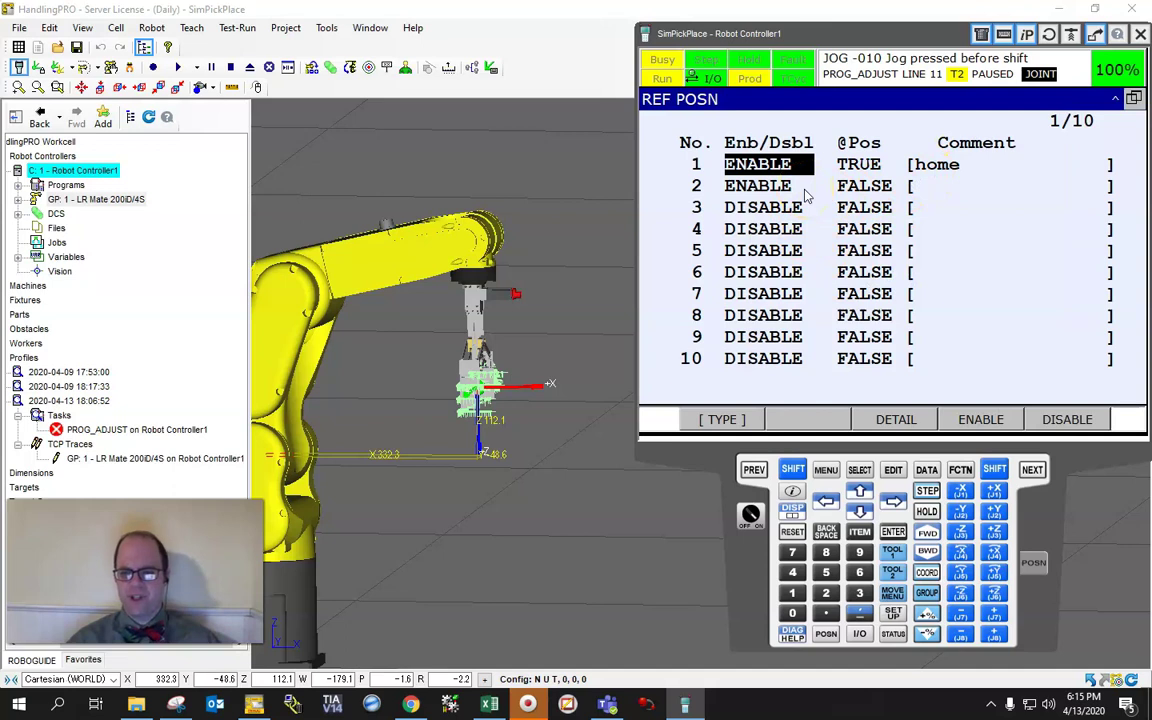
left_click(814, 195)
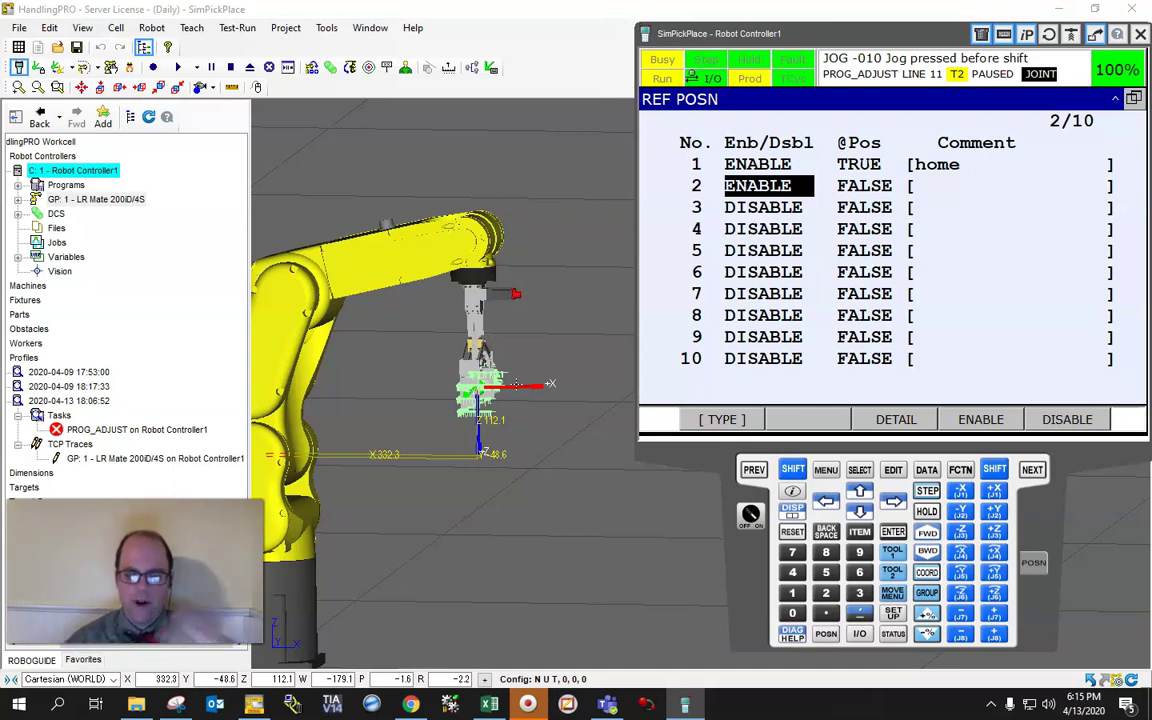
left_click(913, 419)
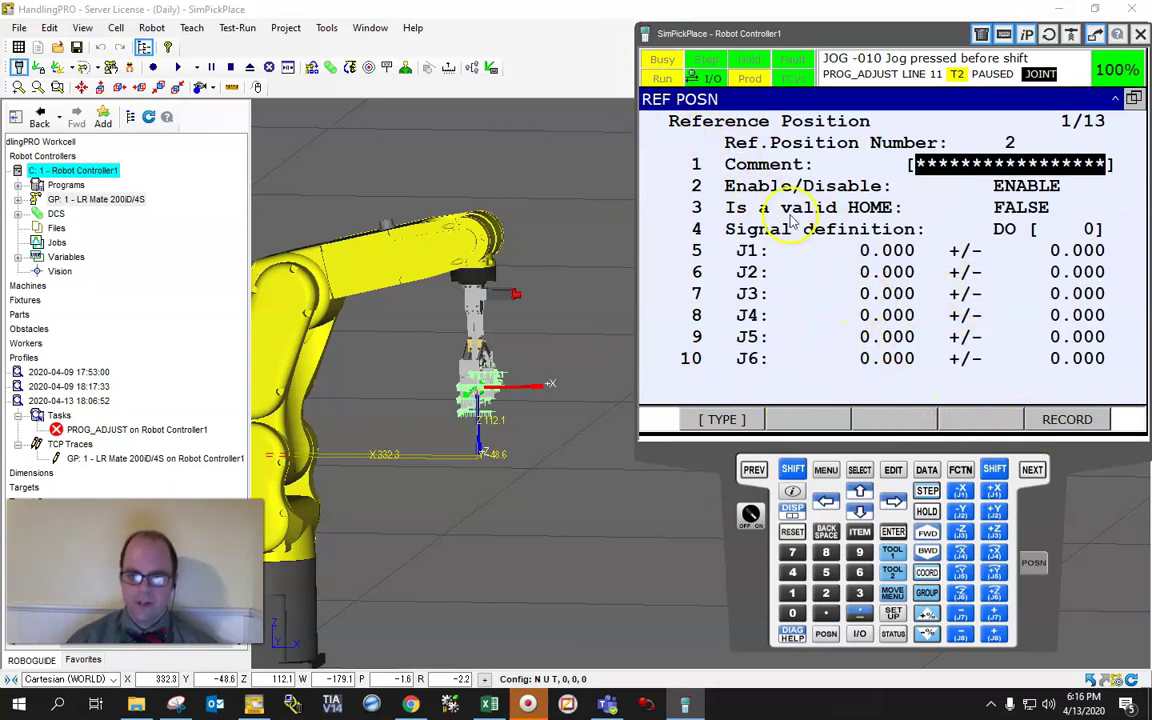
left_click(757, 471)
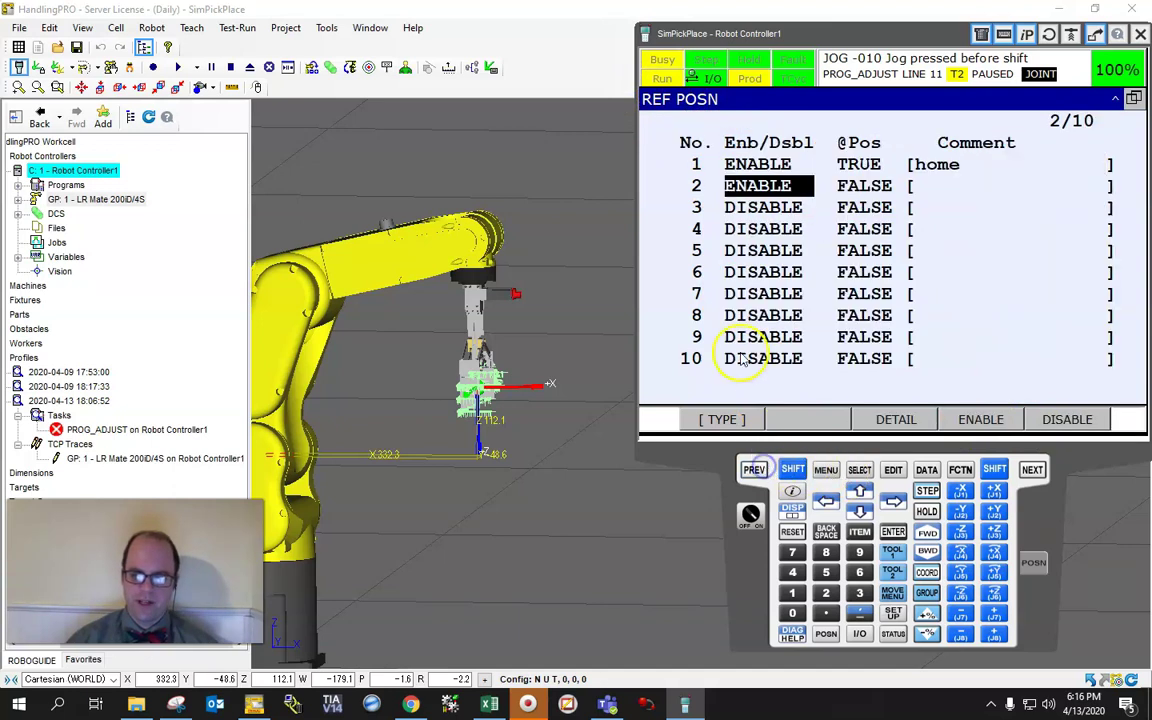